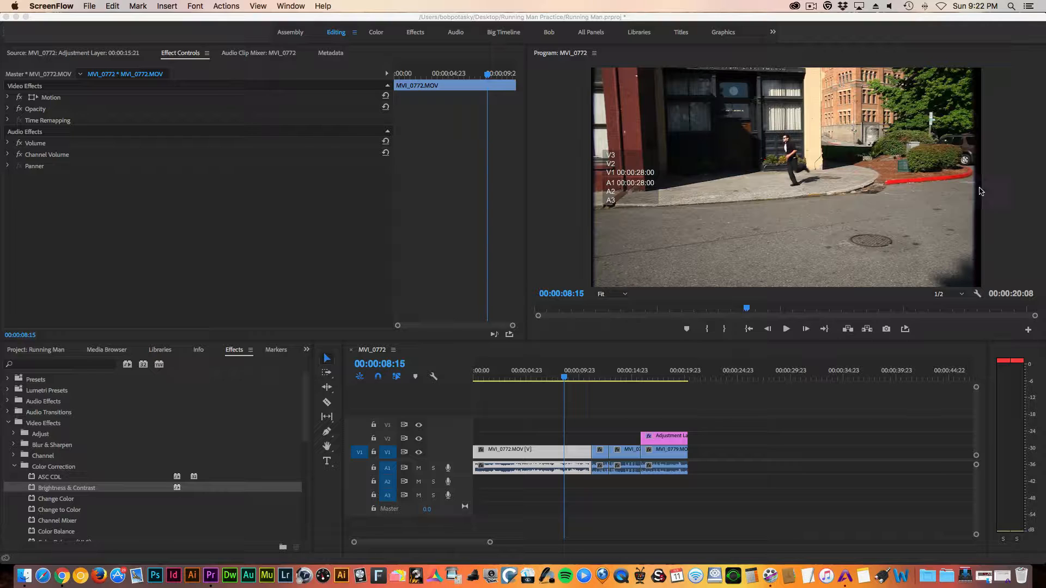
- Scale up the MVI_0772.MOV clip in the program monitor until it covers the black strips at both sides of the frame
{"action": "double_click", "coordinate": [777, 197]}
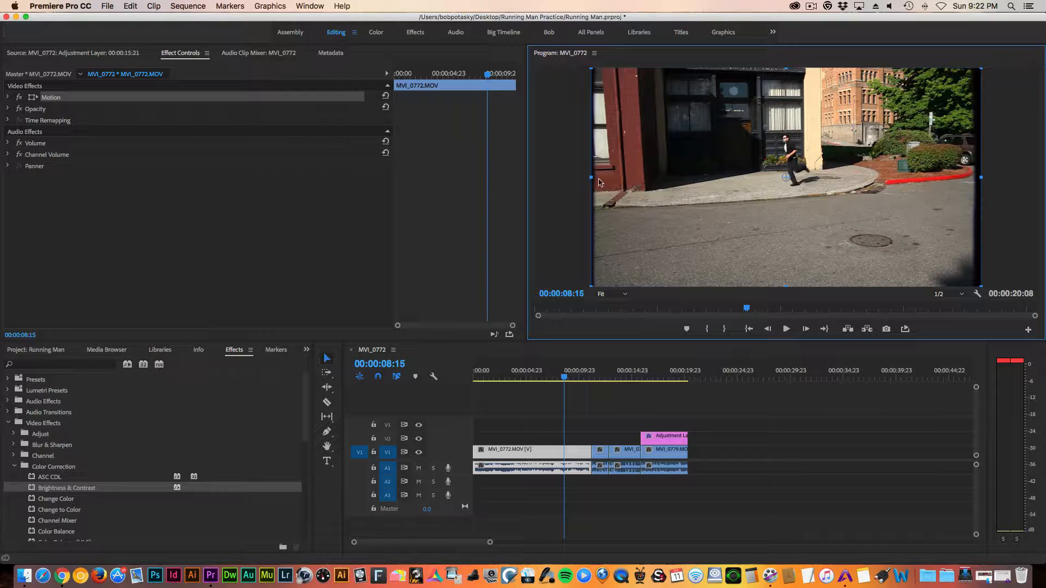
{"action": "left_click_drag", "start_coordinate": [598, 181], "coordinate": [587, 180]}
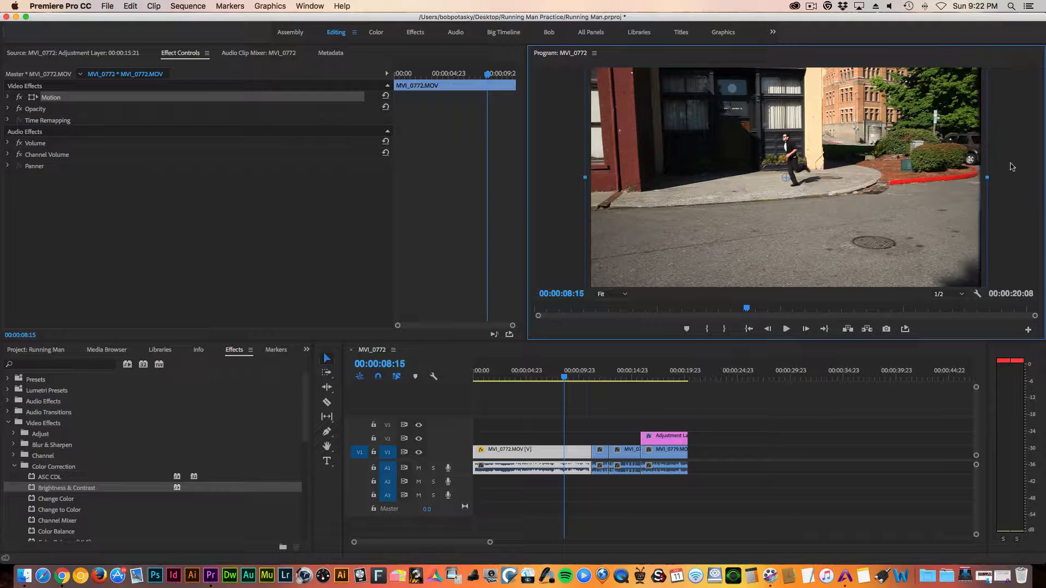
{"action": "left_click_drag", "start_coordinate": [987, 178], "coordinate": [996, 179]}
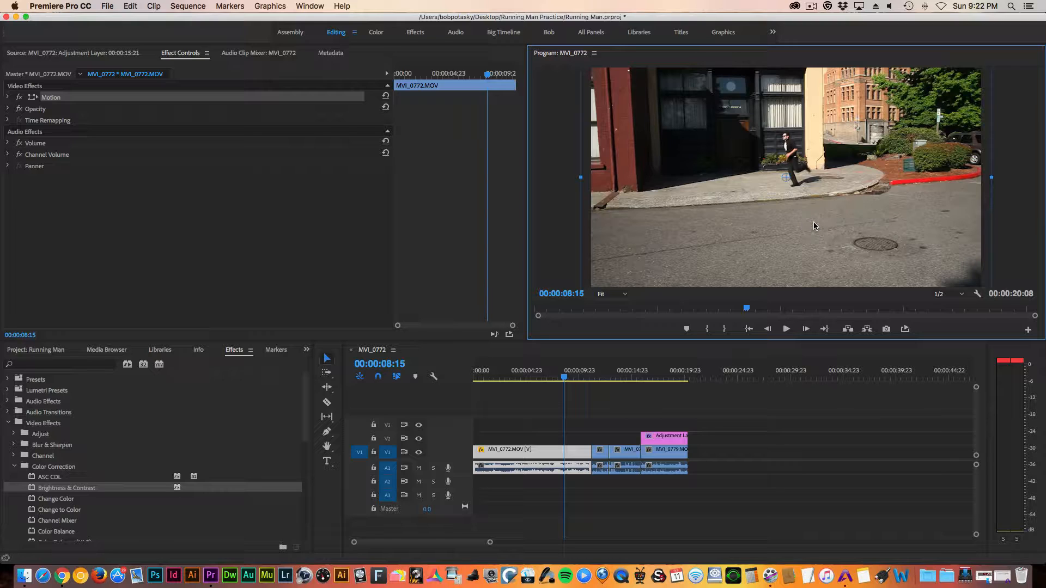
{"action": "left_click", "coordinate": [544, 159]}
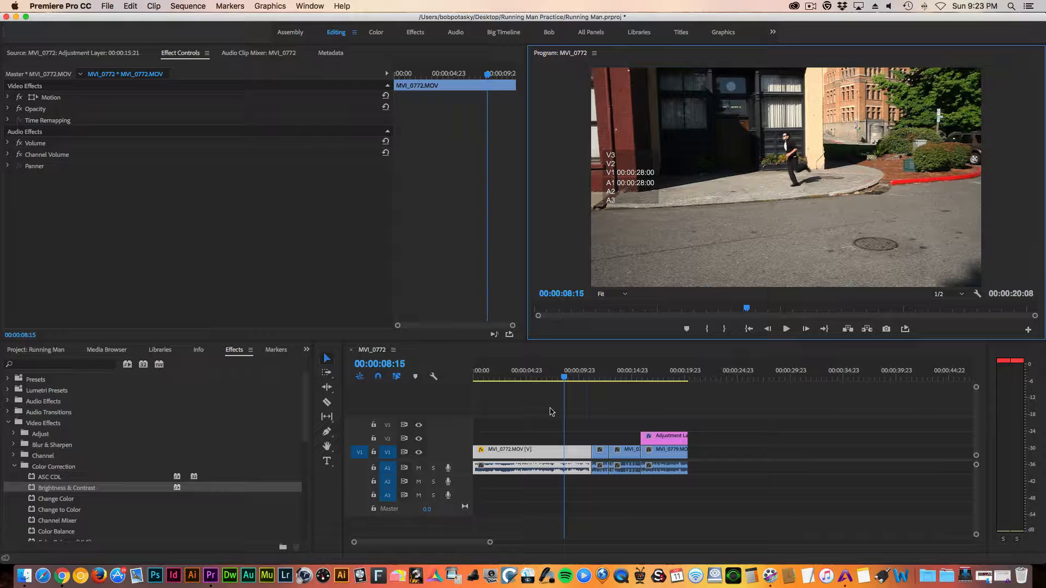
- Play the sequence from 00:00:04:10 to check the rescaled clip, and stop during the fire hydrant shot
{"action": "left_click", "coordinate": [520, 380]}
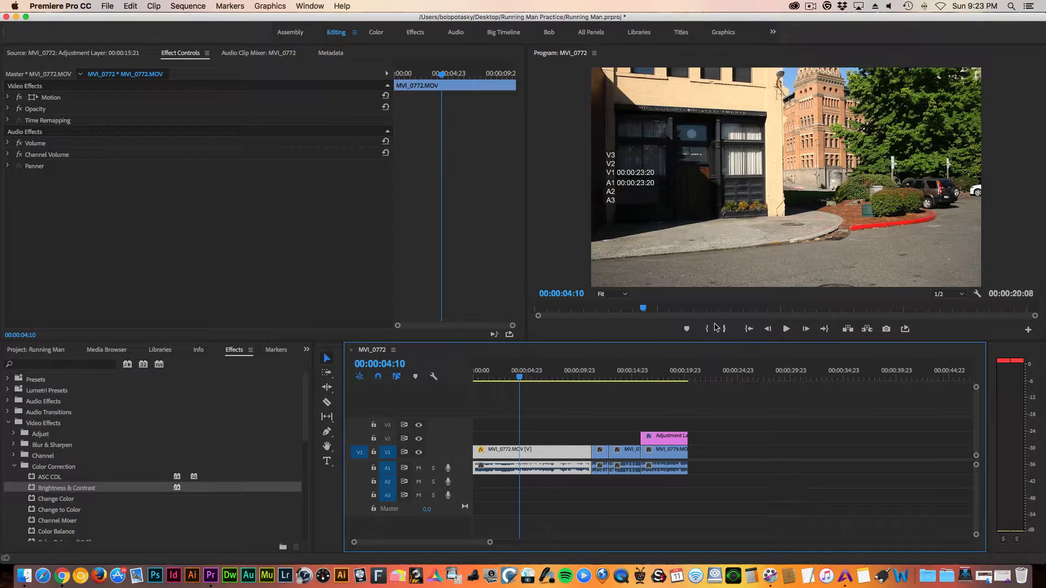
{"action": "left_click", "coordinate": [785, 330]}
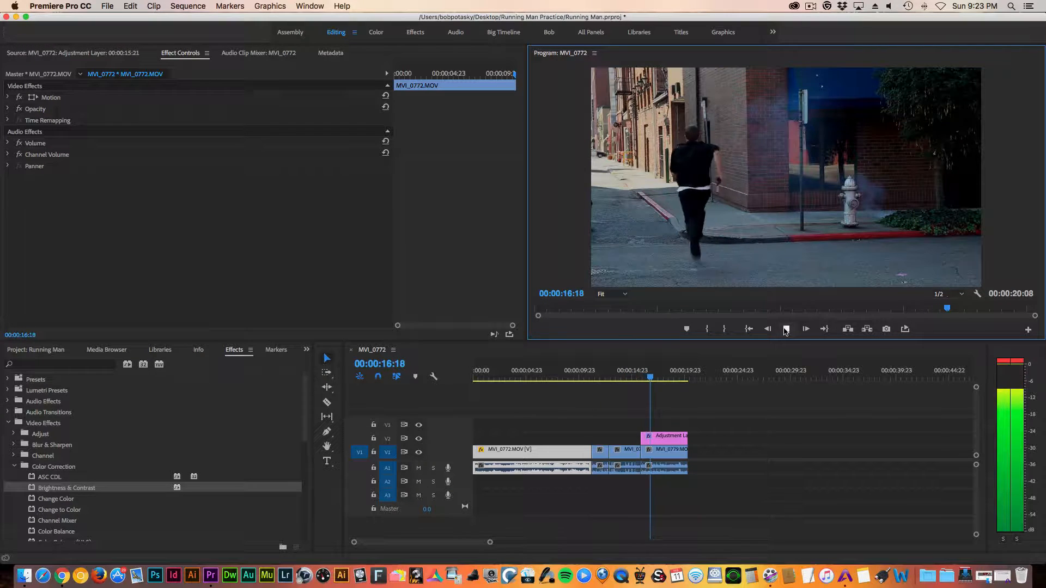
{"action": "left_click", "coordinate": [786, 330]}
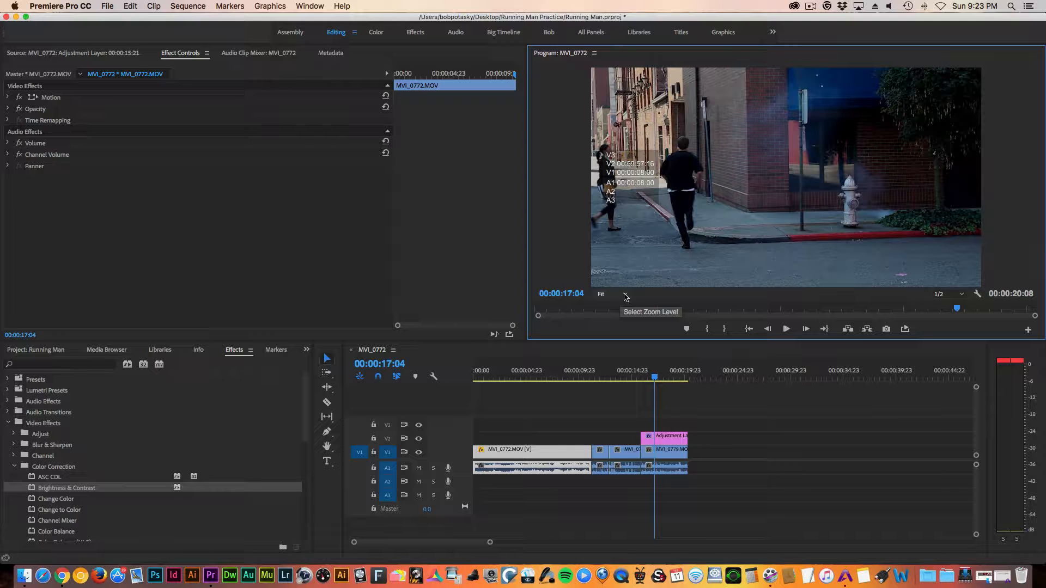
- View the program monitor image at 75%, 50% and 25% zoom in turn
{"action": "left_click", "coordinate": [625, 294]}
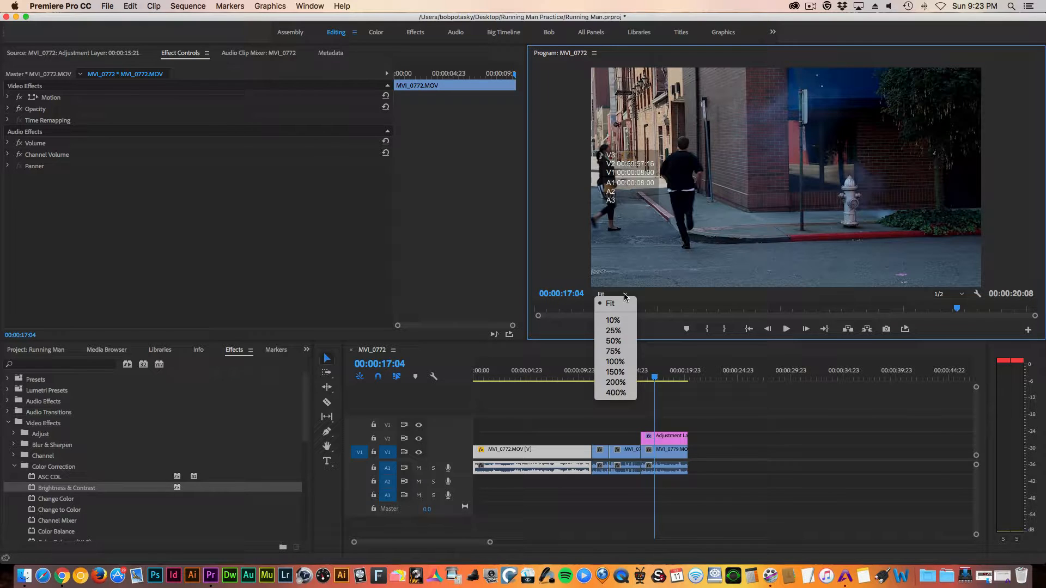
{"action": "left_click", "coordinate": [612, 354]}
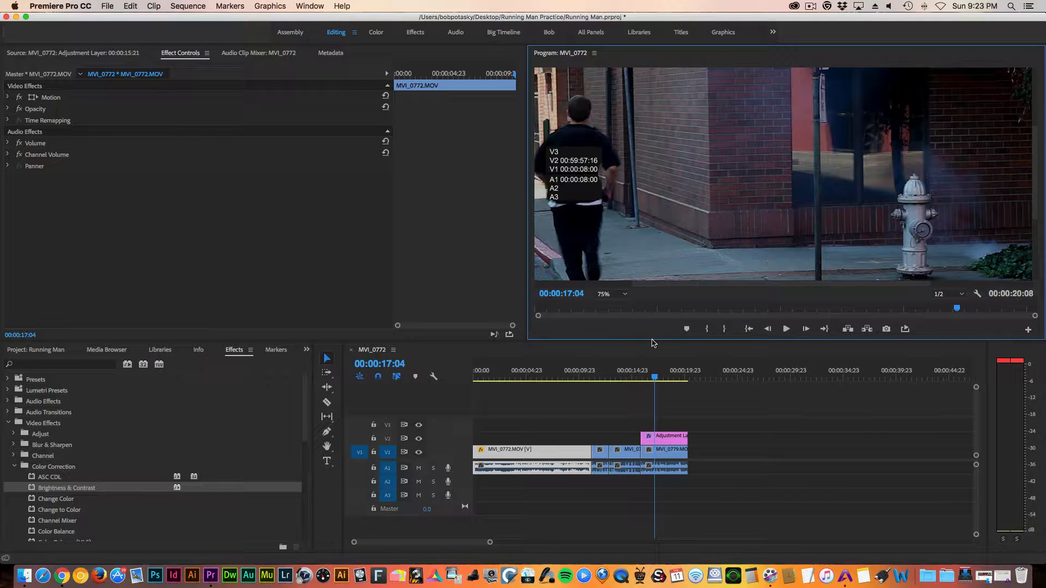
{"action": "left_click", "coordinate": [625, 295]}
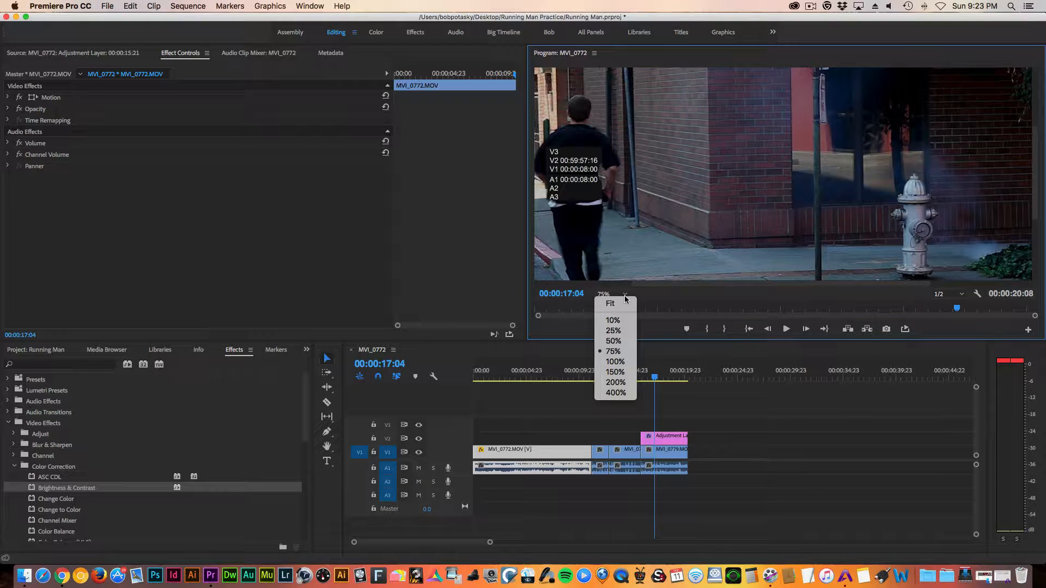
{"action": "left_click", "coordinate": [613, 341]}
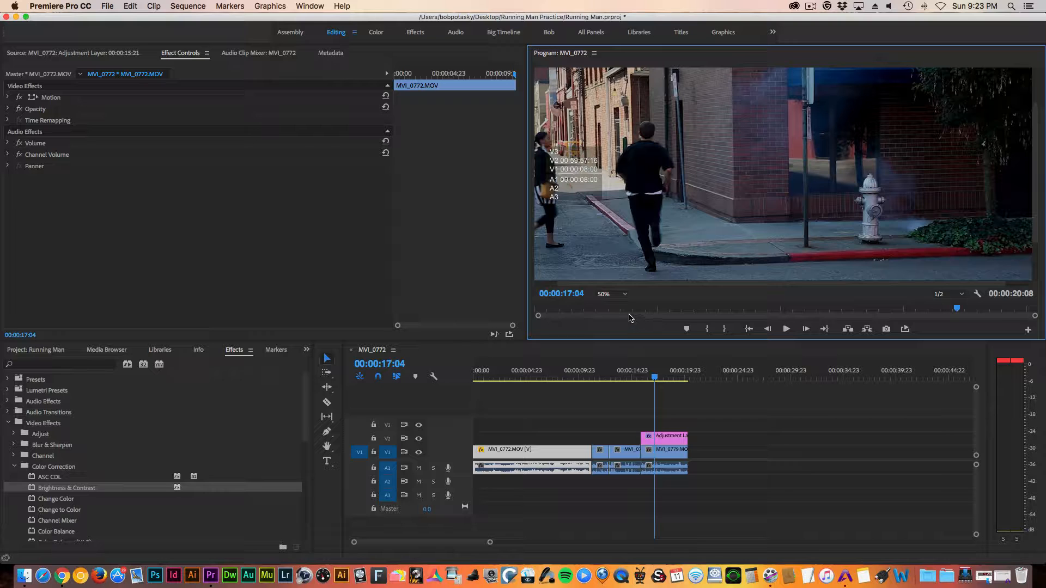
{"action": "left_click", "coordinate": [620, 294]}
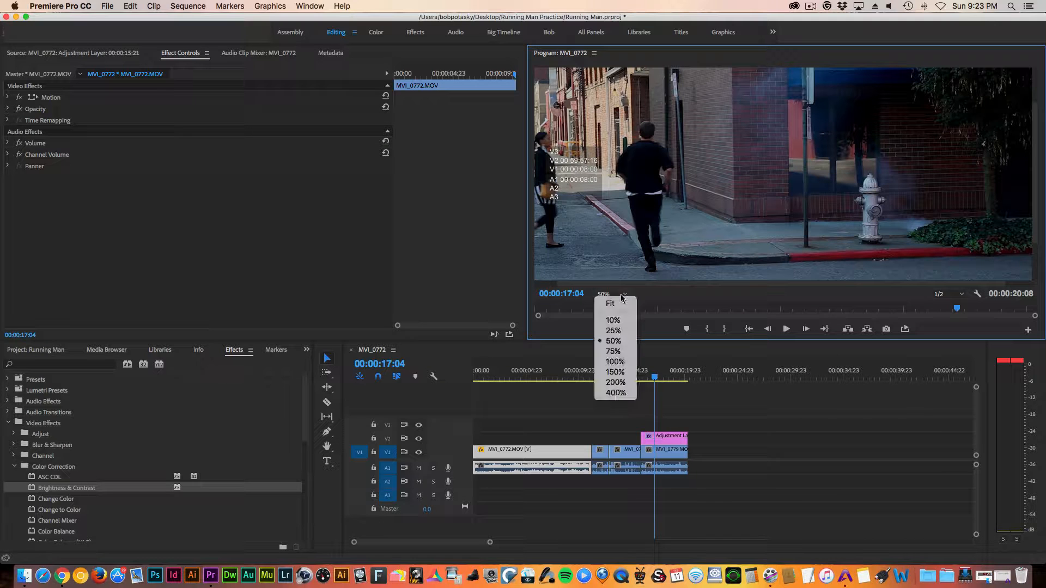
{"action": "left_click", "coordinate": [614, 331]}
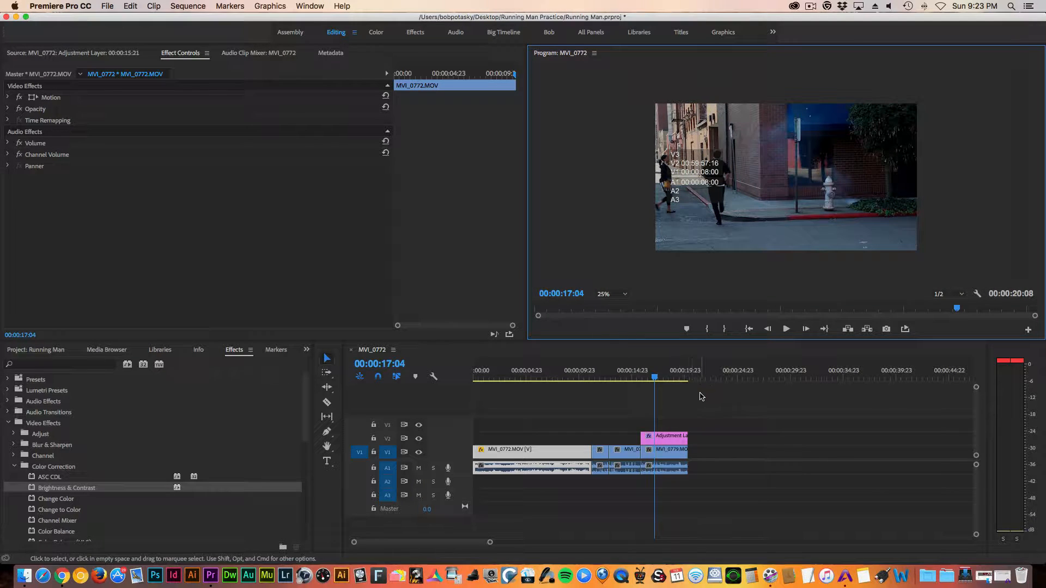
- Move the playhead back to 00:00:07:10 and set the program monitor zoom to Fit
{"action": "left_click_drag", "start_coordinate": [656, 381], "coordinate": [552, 397]}
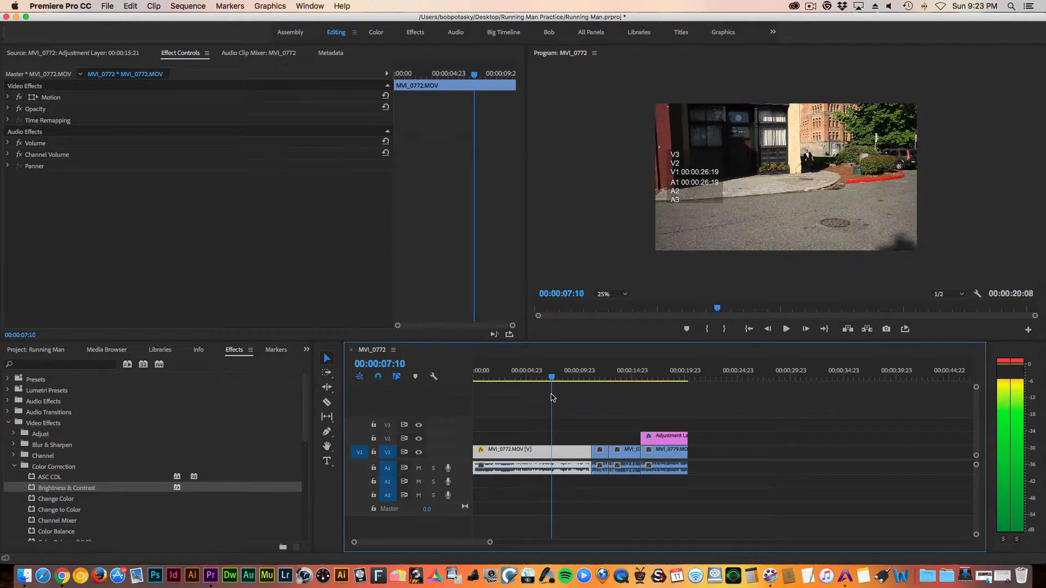
{"action": "left_click", "coordinate": [625, 295]}
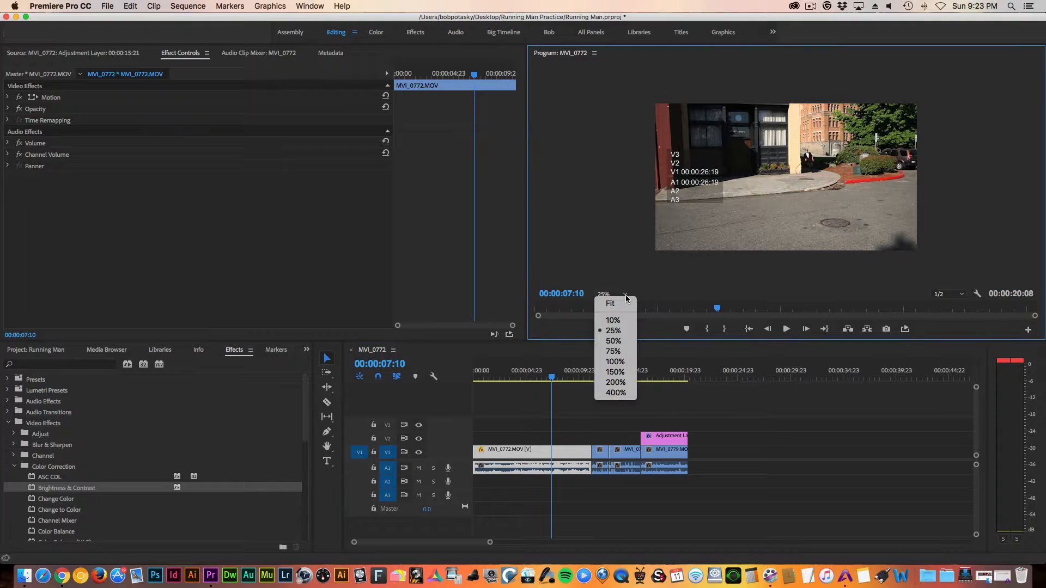
{"action": "left_click", "coordinate": [612, 304]}
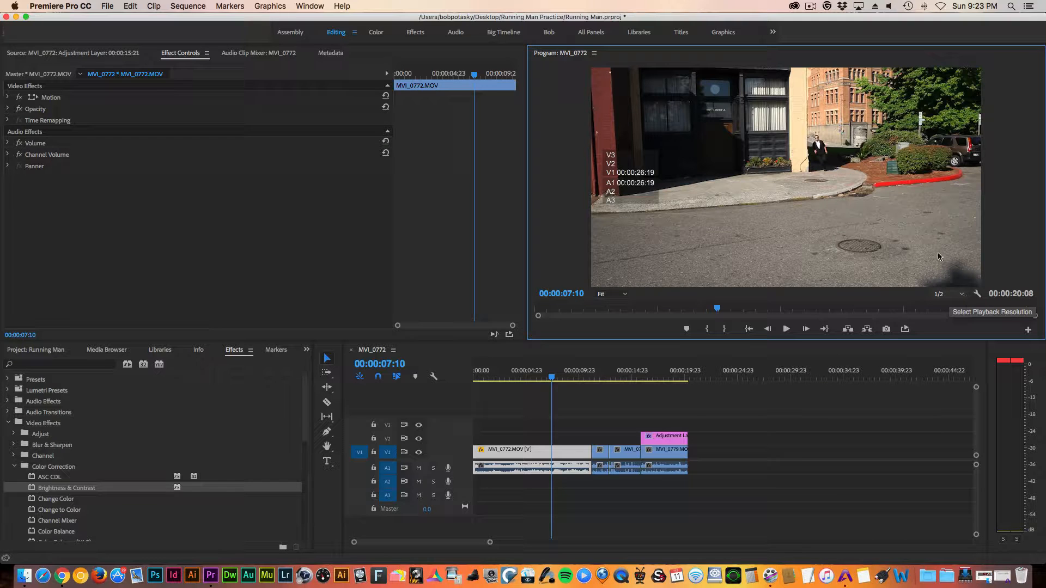
- Set the playback resolution to Full and play the sequence briefly from 00:00:07:10, stopping just after the first cut
{"action": "left_click", "coordinate": [961, 295]}
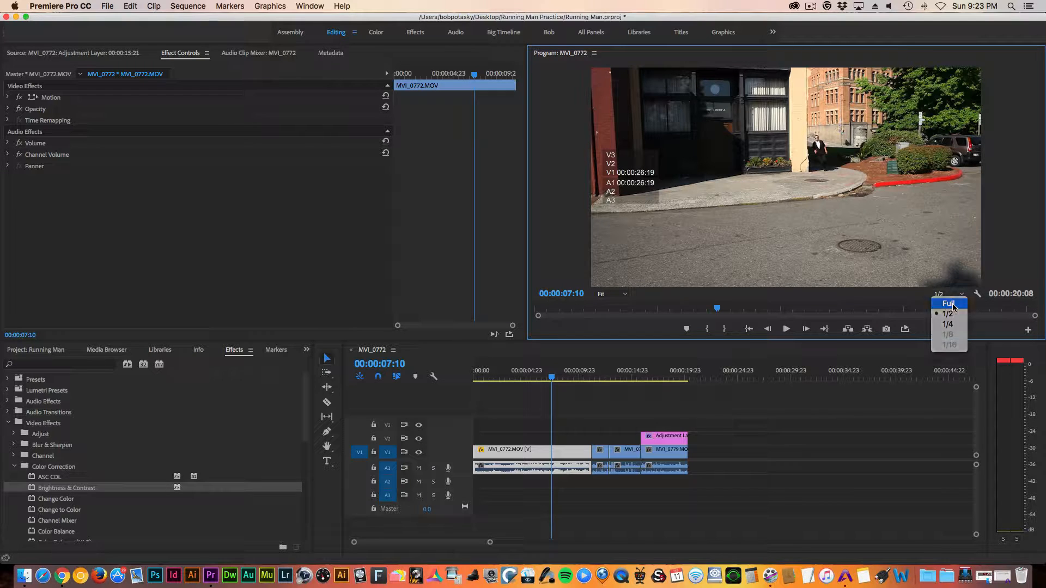
{"action": "left_click", "coordinate": [948, 303]}
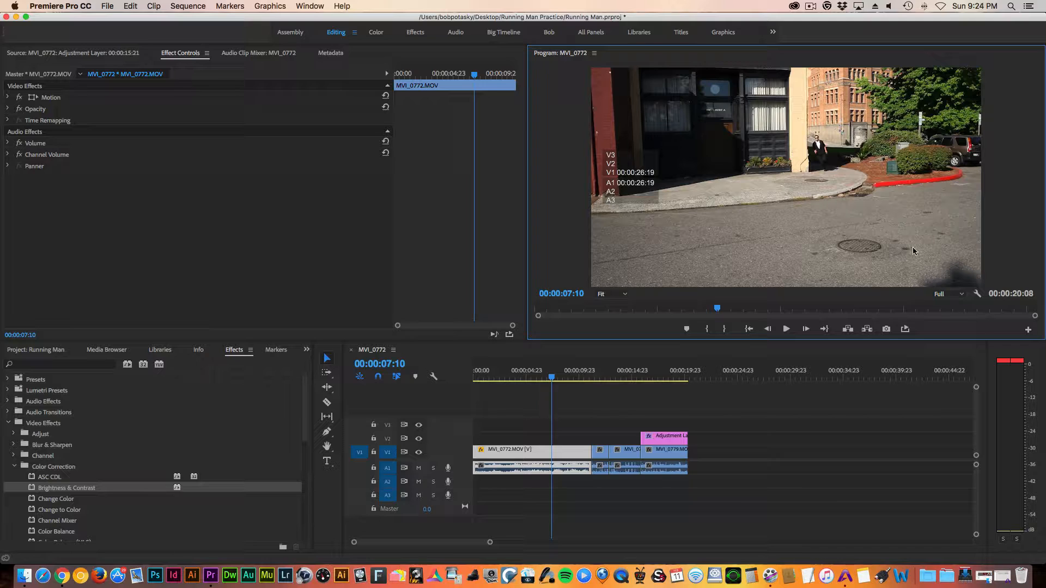
{"action": "left_click", "coordinate": [786, 330]}
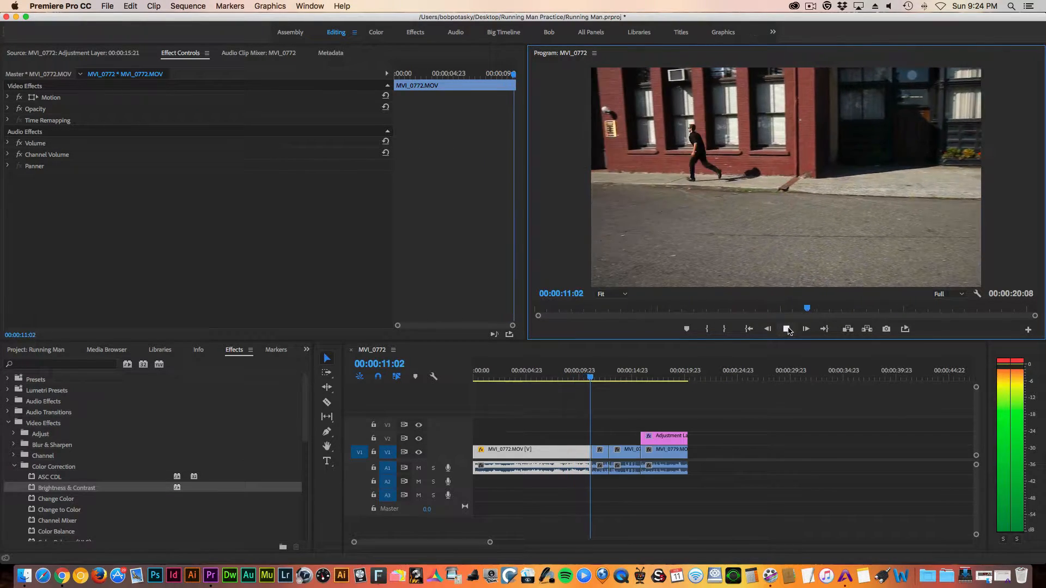
{"action": "left_click", "coordinate": [786, 329]}
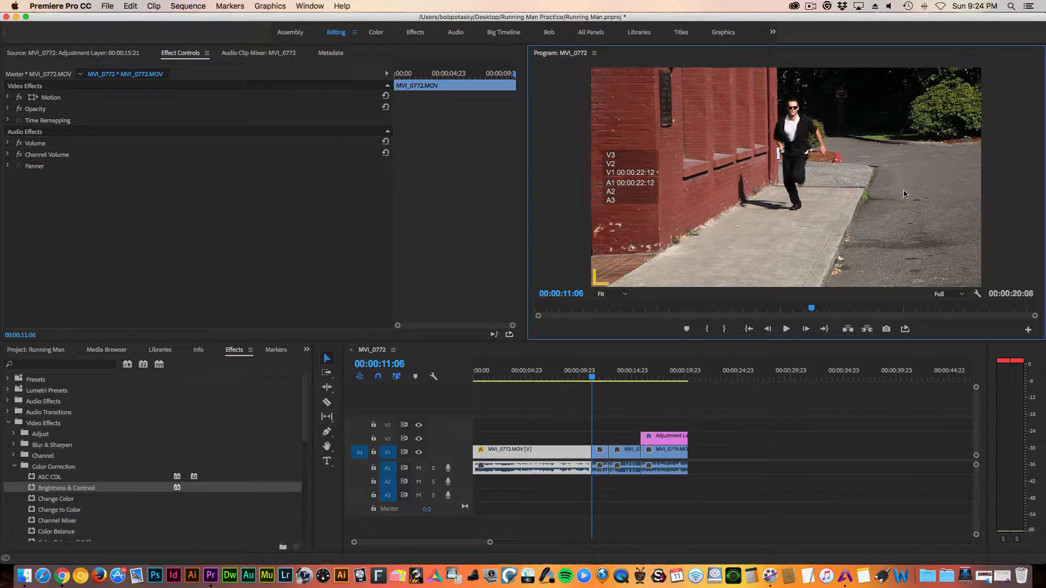
- Set the playback resolution to 1/2 and play the sequence through to its end
{"action": "left_click", "coordinate": [960, 295]}
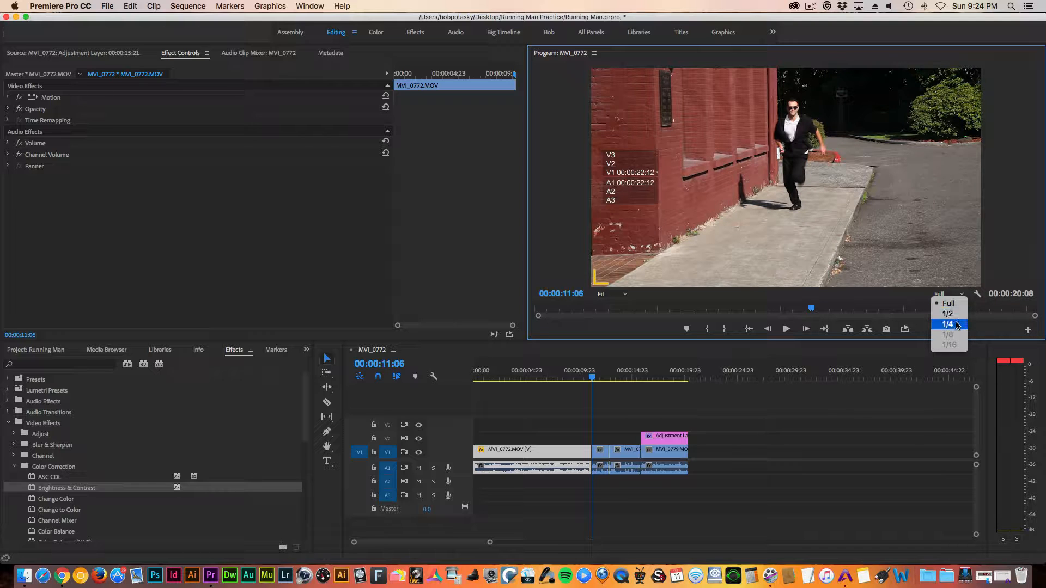
{"action": "left_click", "coordinate": [954, 315]}
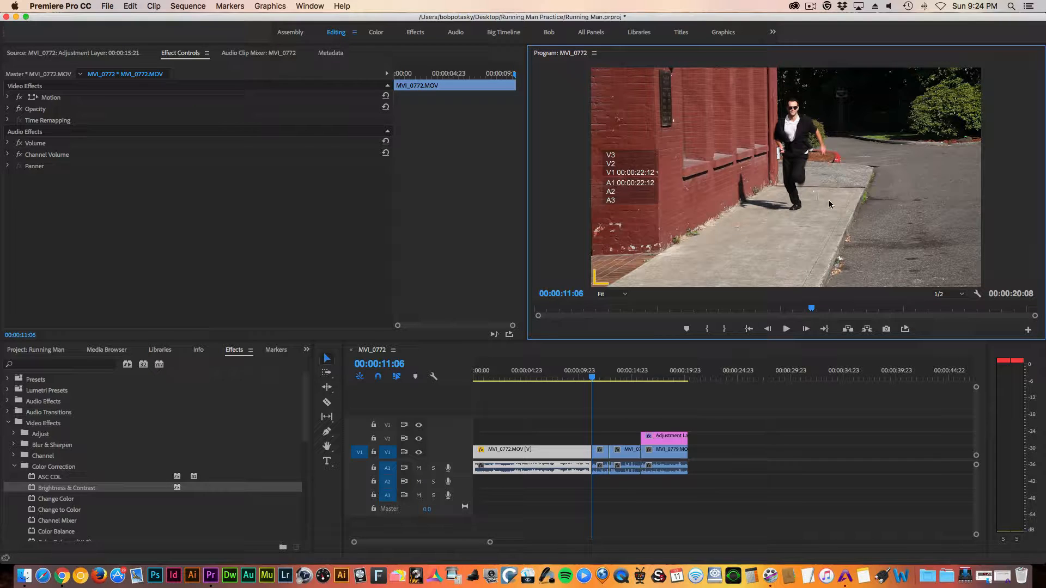
{"action": "left_click", "coordinate": [786, 330]}
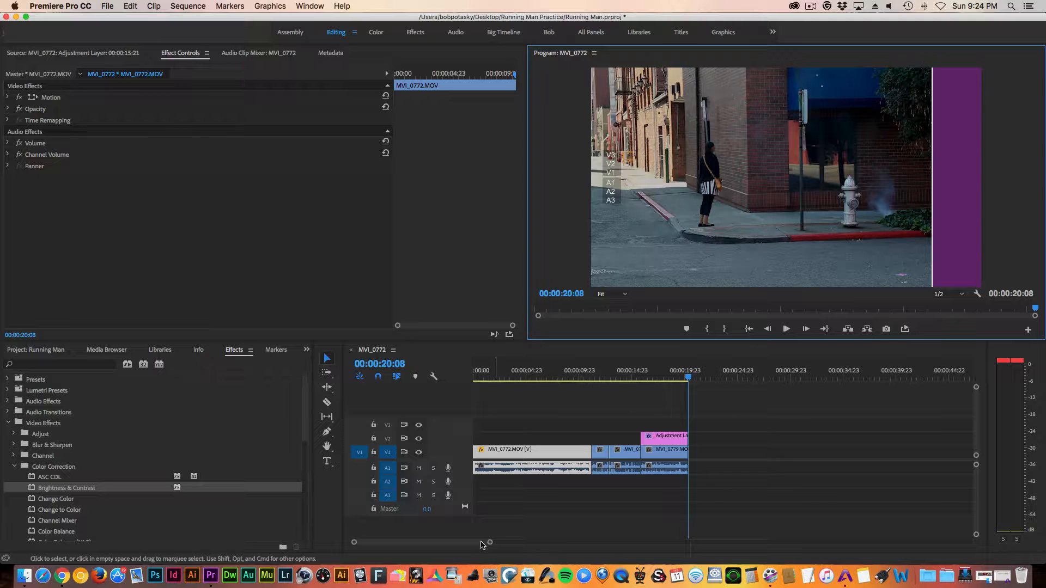
- Select all the timeline clips including the adjustment layer and shift them together to open a gap of about 8.5 seconds at the start
{"action": "left_click_drag", "start_coordinate": [490, 543], "coordinate": [441, 546]}
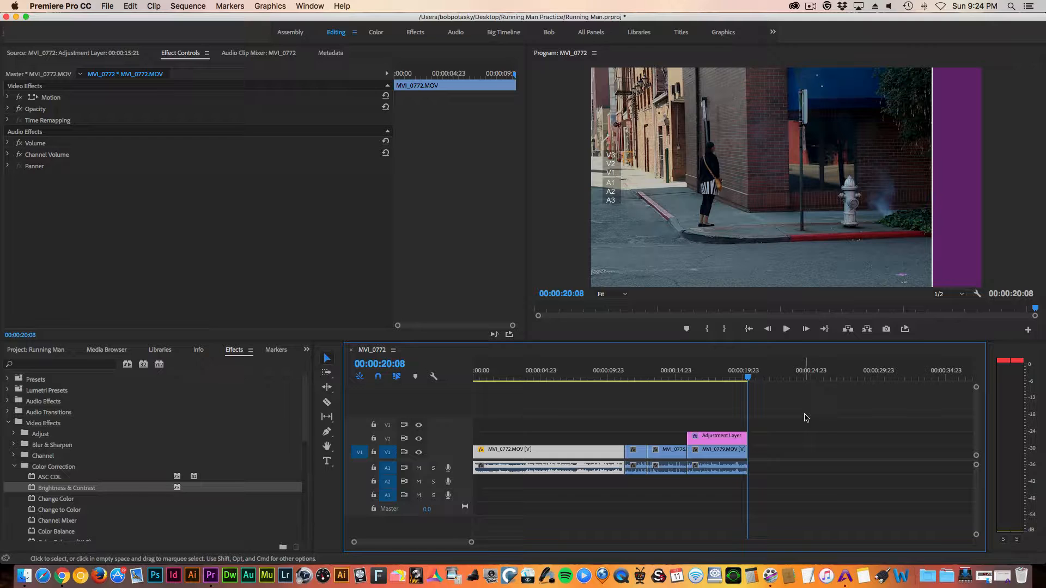
{"action": "left_click_drag", "start_coordinate": [805, 417], "coordinate": [488, 511]}
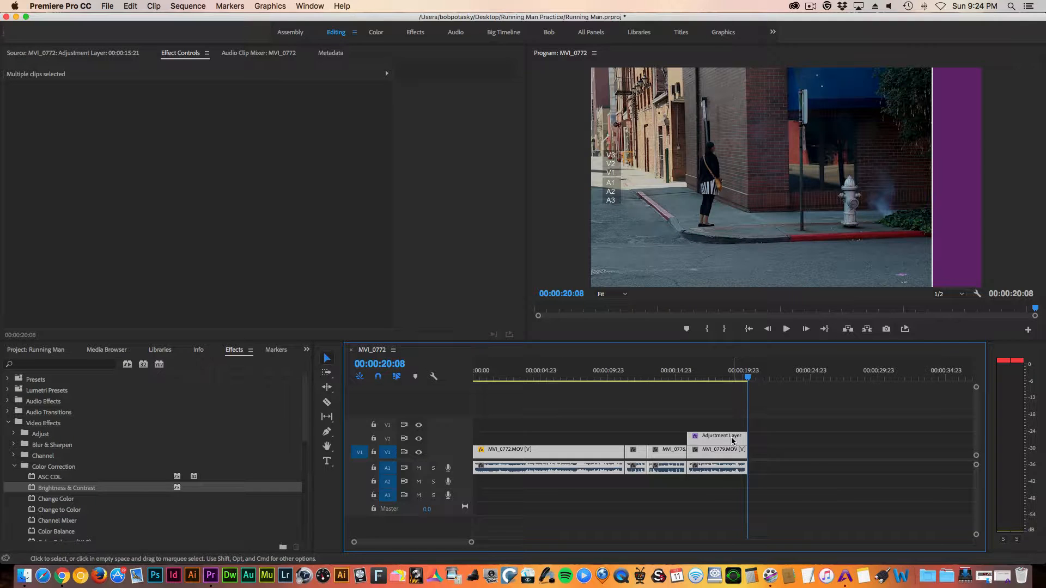
{"action": "left_click_drag", "start_coordinate": [611, 462], "coordinate": [694, 469]}
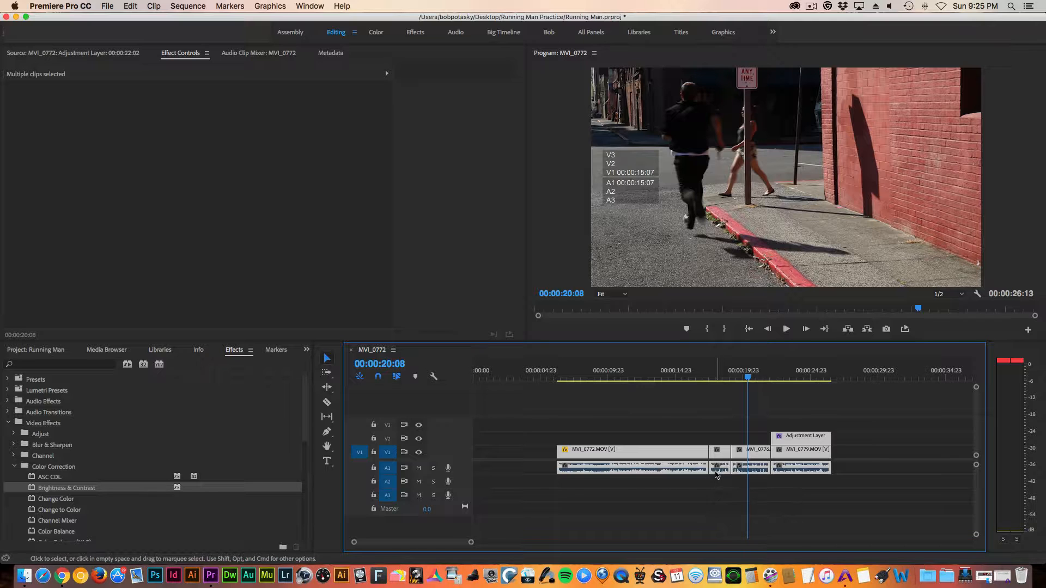
{"action": "left_click_drag", "start_coordinate": [663, 455], "coordinate": [690, 463]}
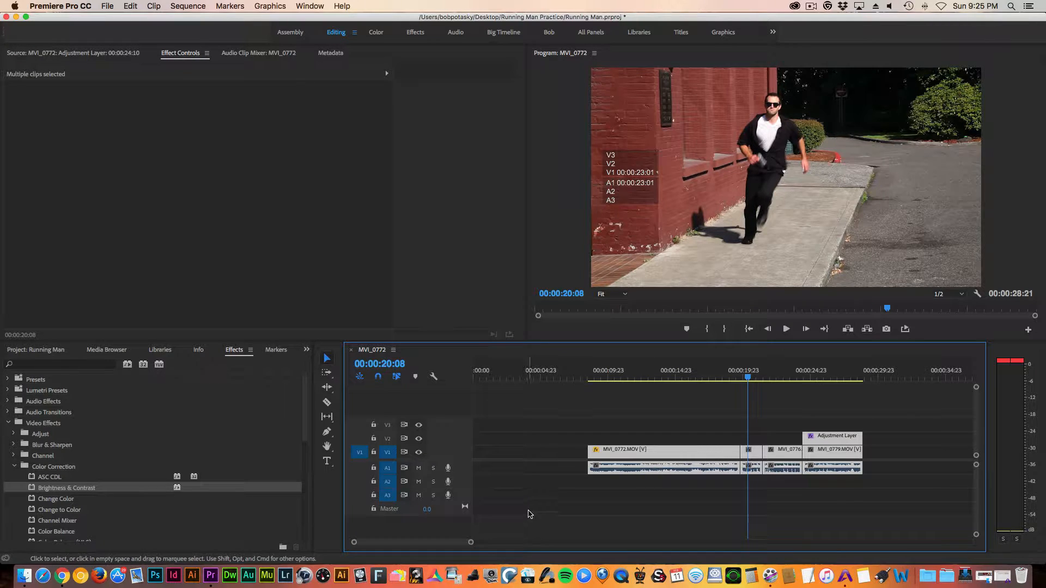
- Return the playhead to 00:00:00:00 and create a new Black Video item in the project at 1920 x 1080, 23.976 fps, square pixels
{"action": "left_click_drag", "start_coordinate": [748, 378], "coordinate": [466, 403]}
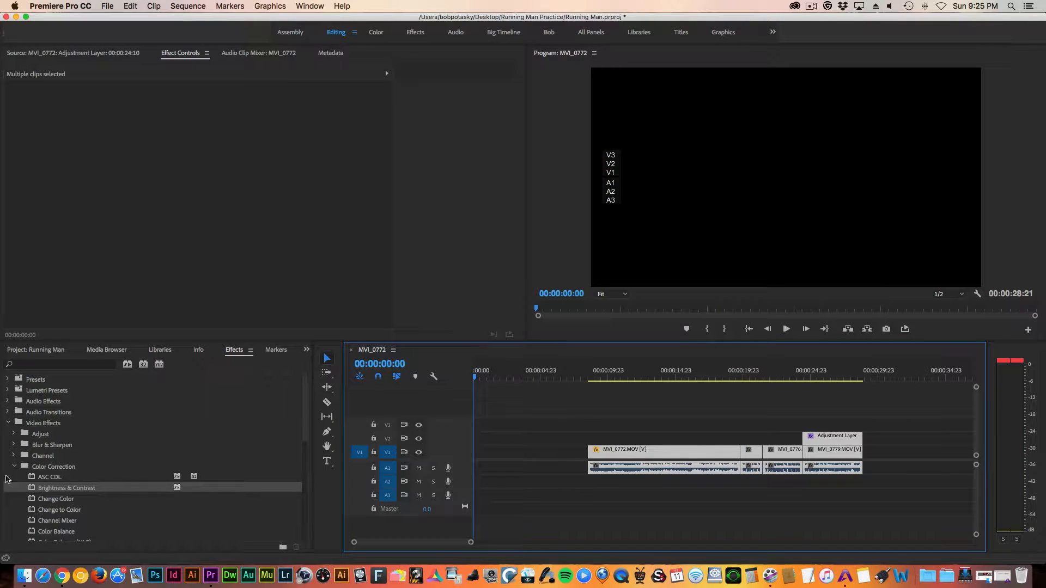
{"action": "left_click", "coordinate": [7, 423]}
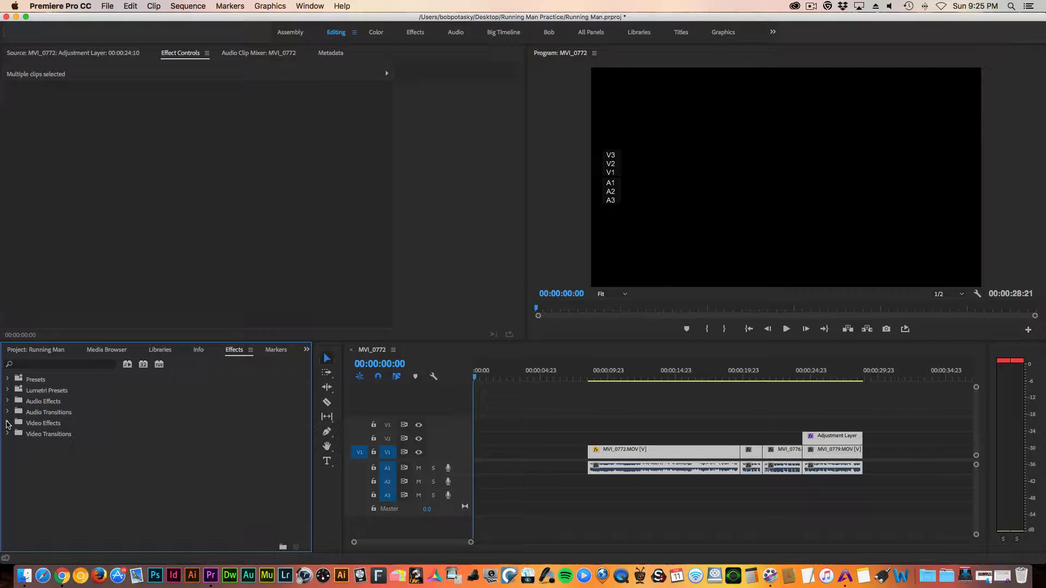
{"action": "left_click", "coordinate": [18, 352]}
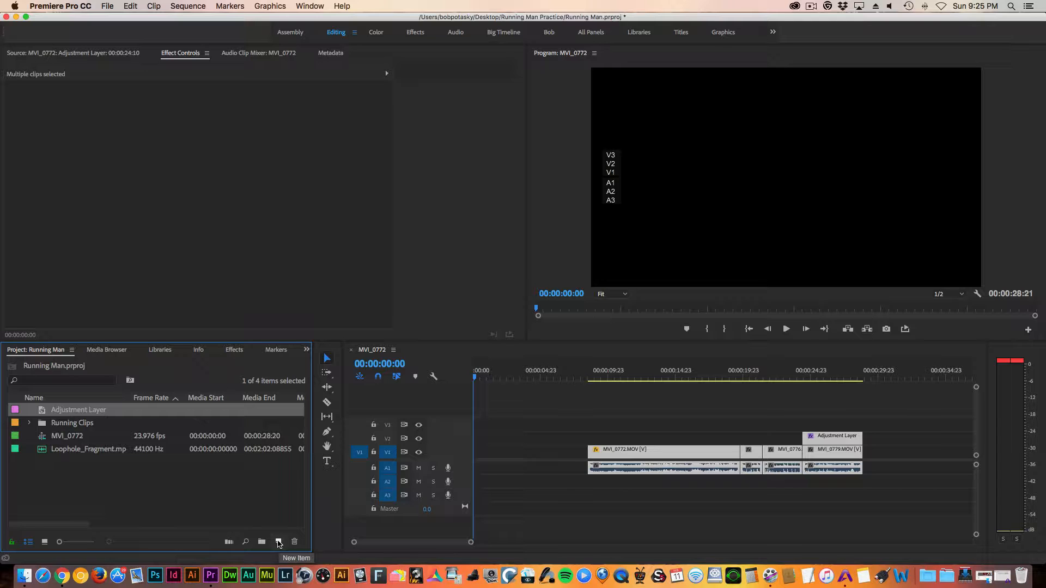
{"action": "left_click", "coordinate": [278, 542]}
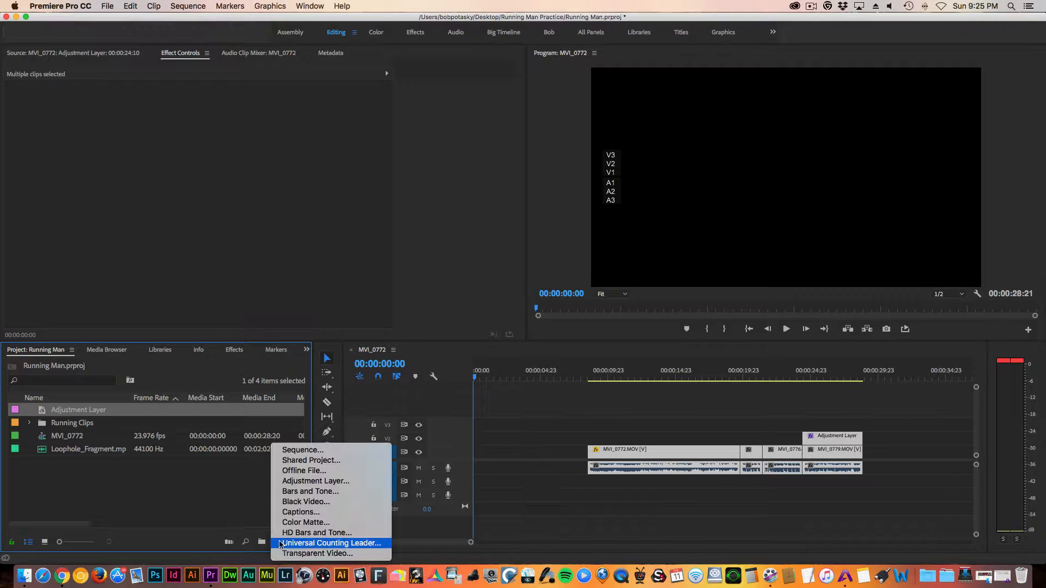
{"action": "left_click", "coordinate": [299, 502]}
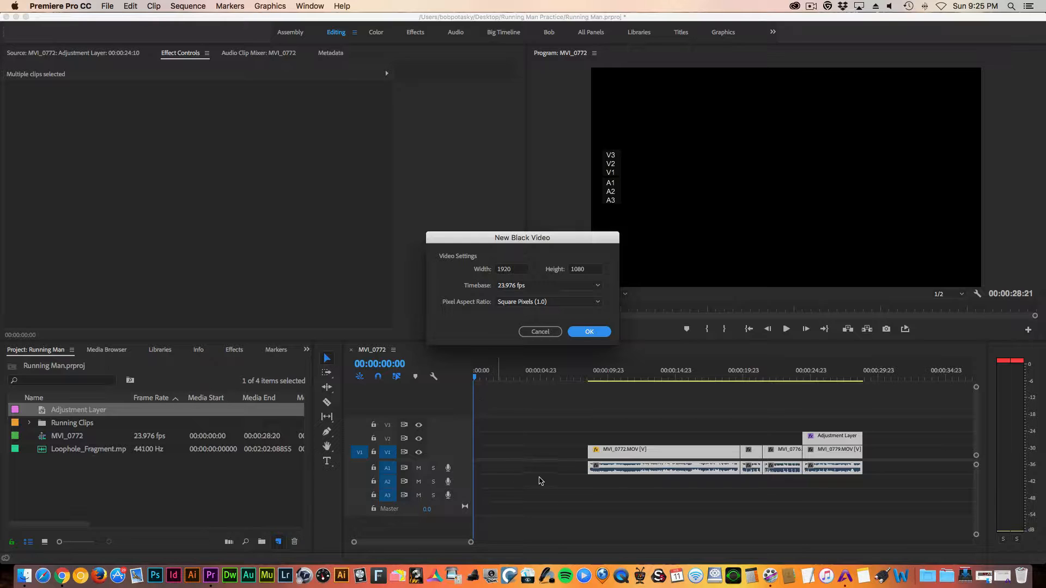
{"action": "left_click", "coordinate": [589, 333]}
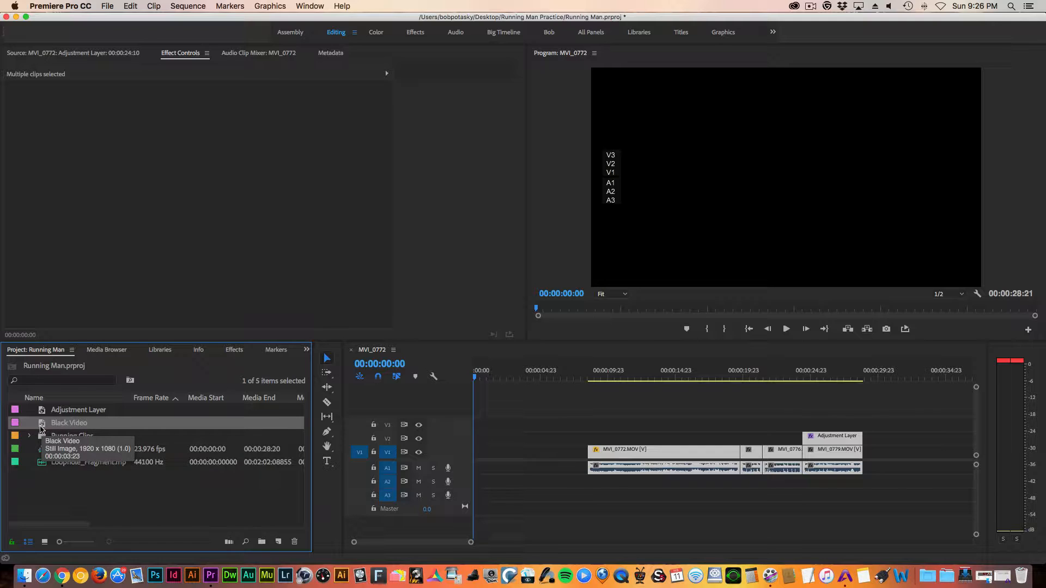
- Place the Black Video at the very start of track V1 and extend its end slightly into the gap
{"action": "left_click_drag", "start_coordinate": [41, 428], "coordinate": [471, 457]}
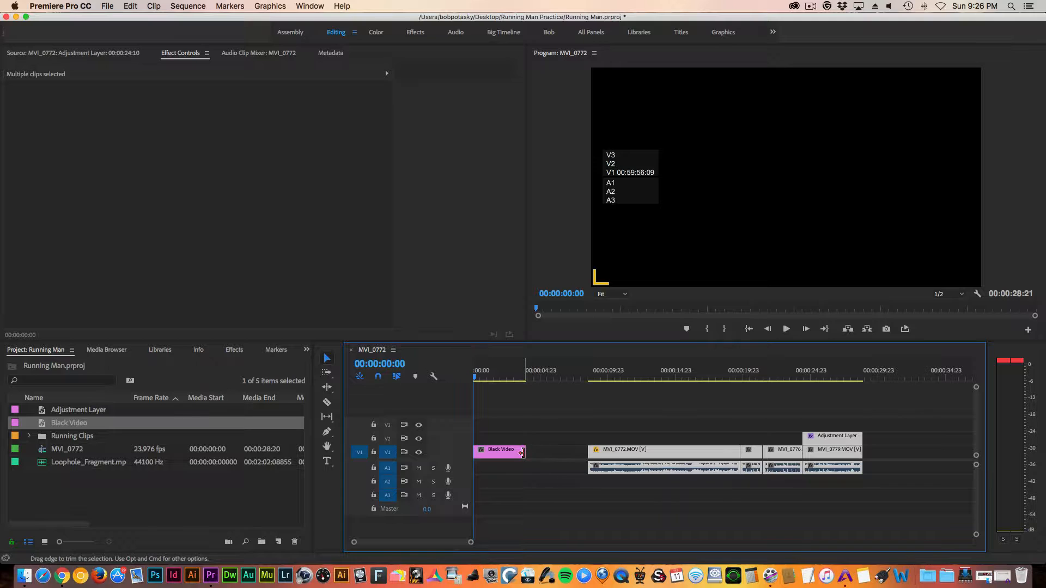
{"action": "mouse_move", "coordinate": [525, 452]}
{"action": "left_mouse_down"}
{"action": "mouse_move", "coordinate": [546, 452]}
{"action": "mouse_move", "coordinate": [564, 481]}
{"action": "mouse_move", "coordinate": [549, 452]}
{"action": "mouse_move", "coordinate": [531, 452]}
{"action": "left_mouse_up"}
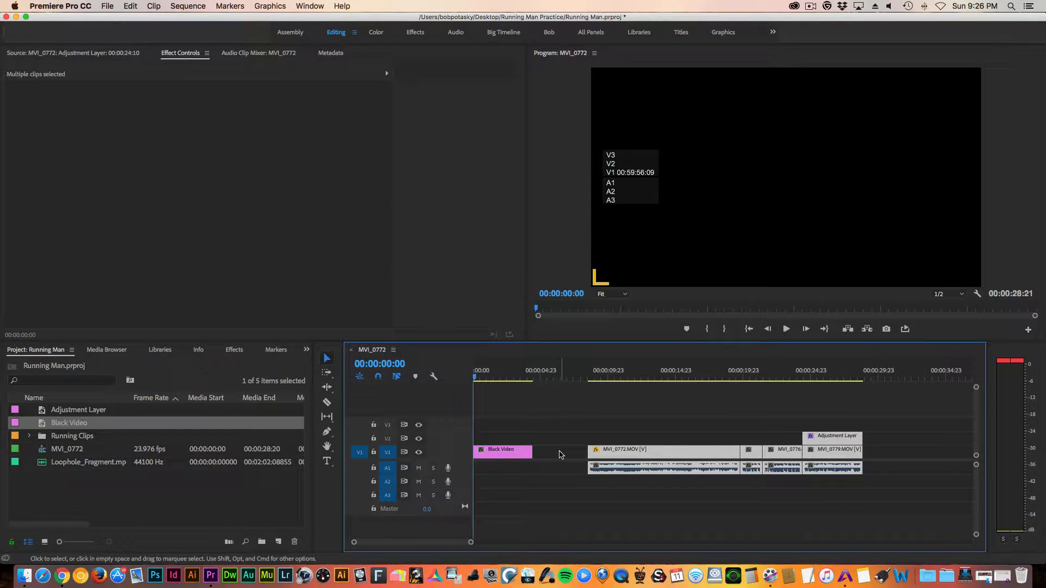
{"action": "right_click", "coordinate": [556, 455]}
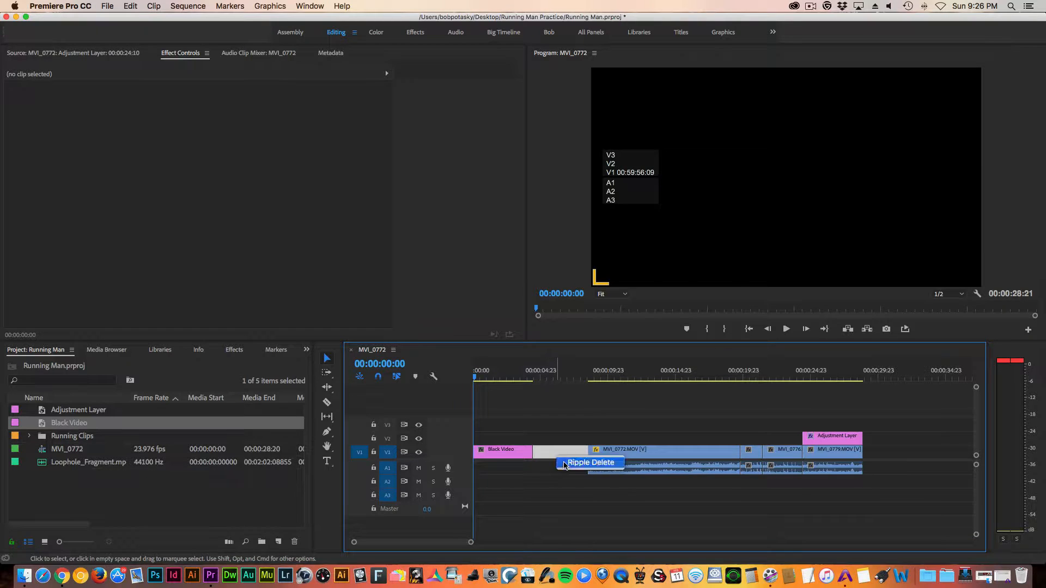
{"action": "left_click", "coordinate": [564, 463]}
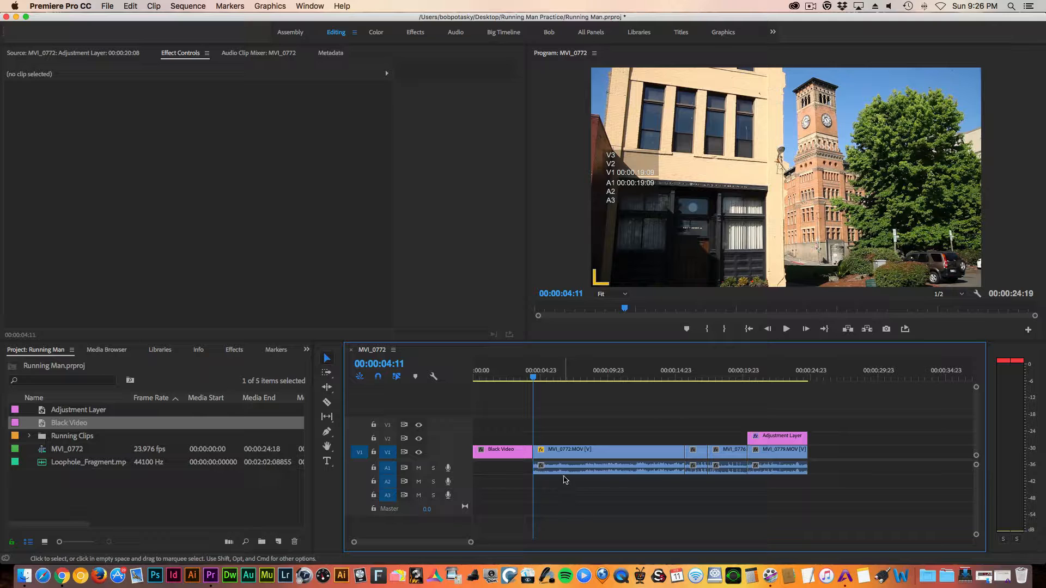
{"action": "key", "text": "super+z"}
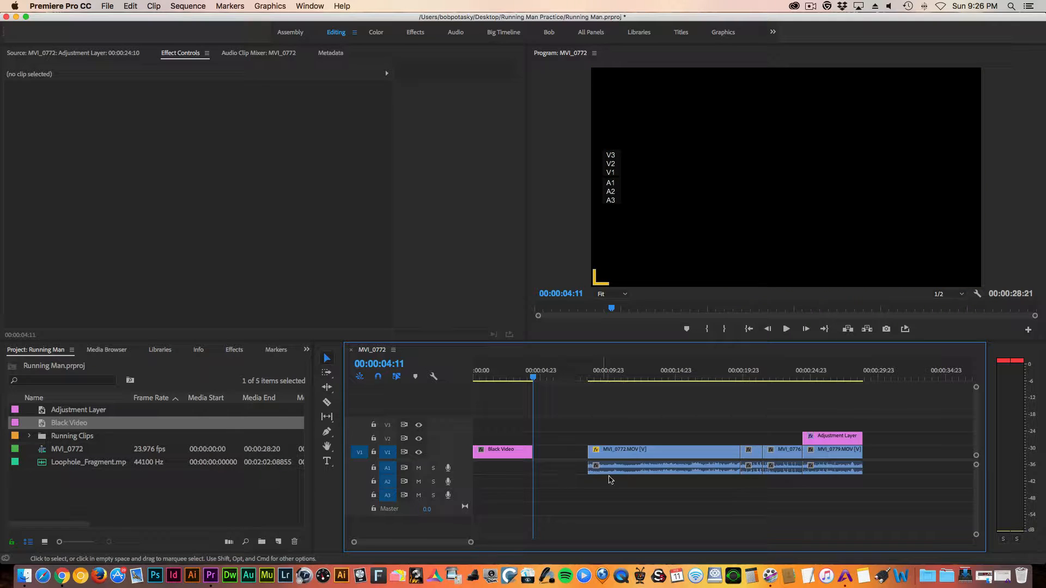
- Shift all clips after the gap, including the adjustment layer, against the opening Black Video's end and play across the join from the start
{"action": "left_click_drag", "start_coordinate": [583, 409], "coordinate": [857, 492]}
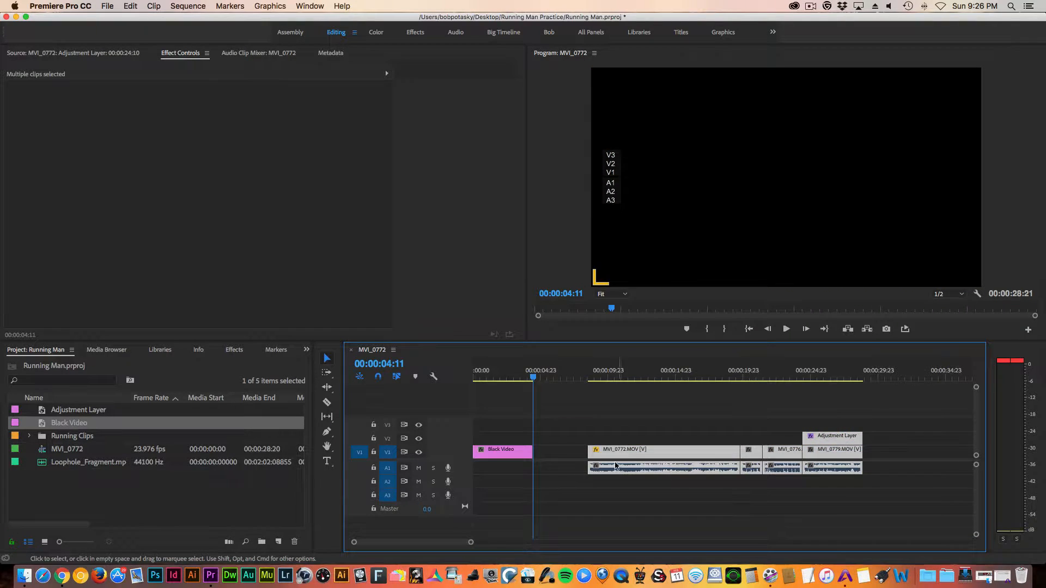
{"action": "left_click_drag", "start_coordinate": [625, 455], "coordinate": [593, 453]}
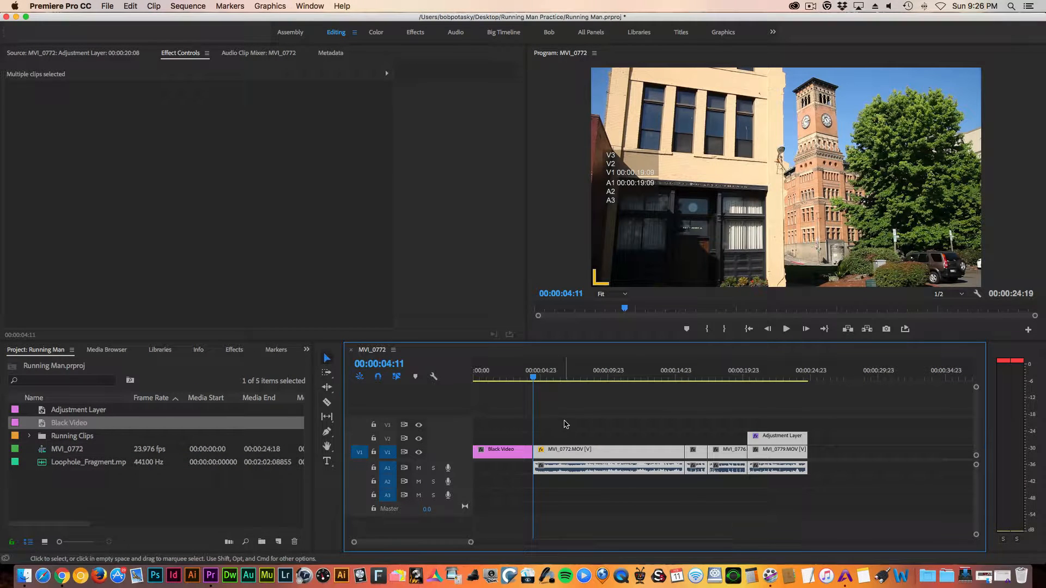
{"action": "left_click_drag", "start_coordinate": [533, 380], "coordinate": [472, 390]}
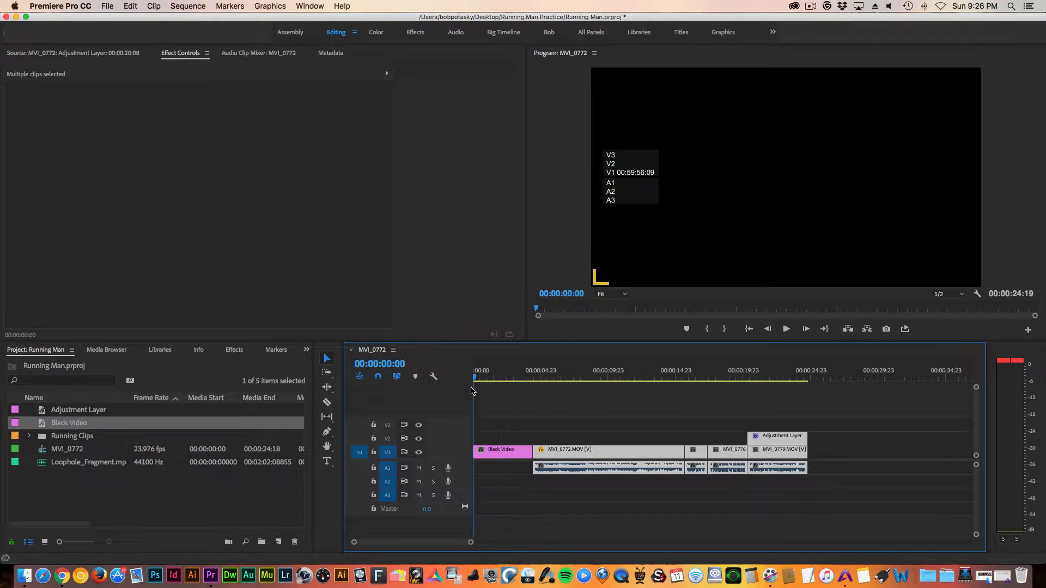
{"action": "left_click", "coordinate": [786, 330]}
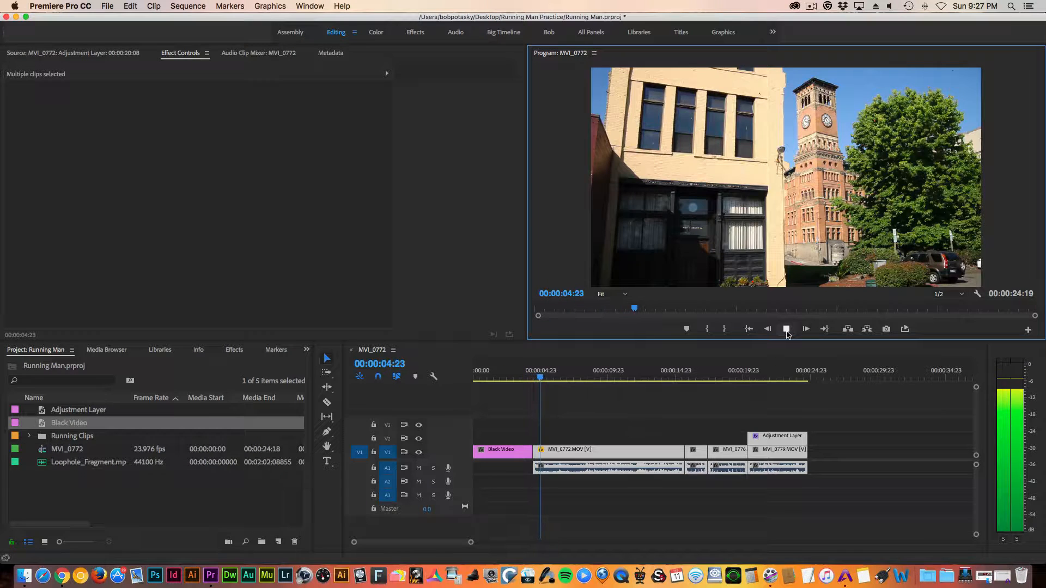
{"action": "key", "text": "space"}
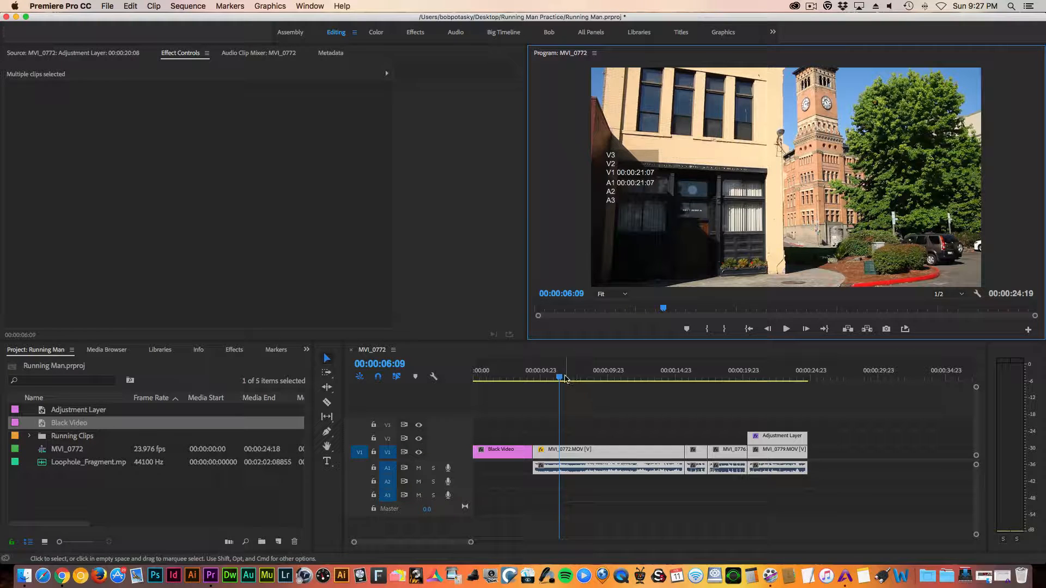
{"action": "left_click_drag", "start_coordinate": [560, 378], "coordinate": [469, 392]}
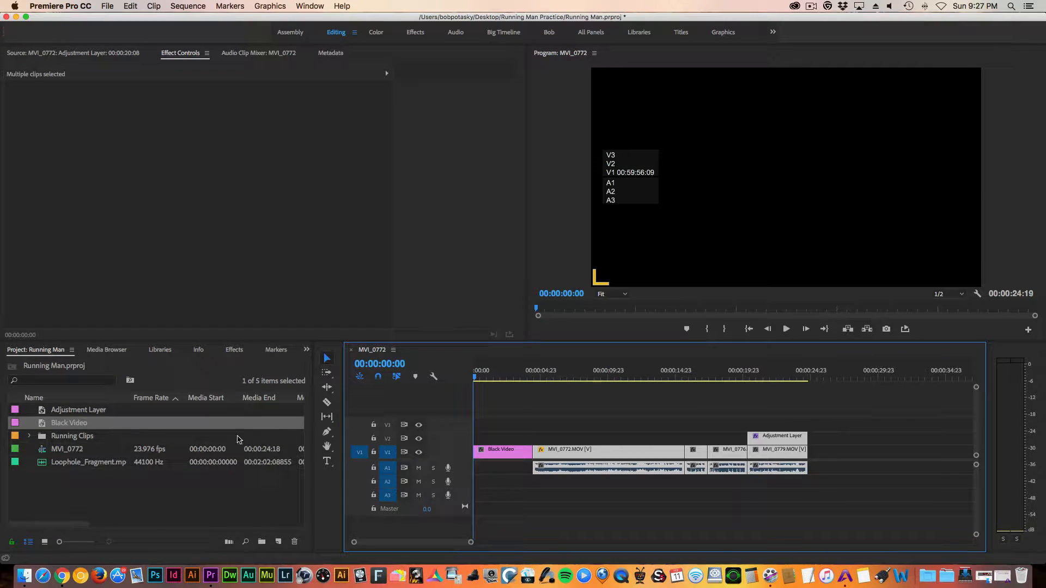
- Place a second Black Video on track V1 directly after the last clip and scrub through the sequence
{"action": "left_click", "coordinate": [42, 426]}
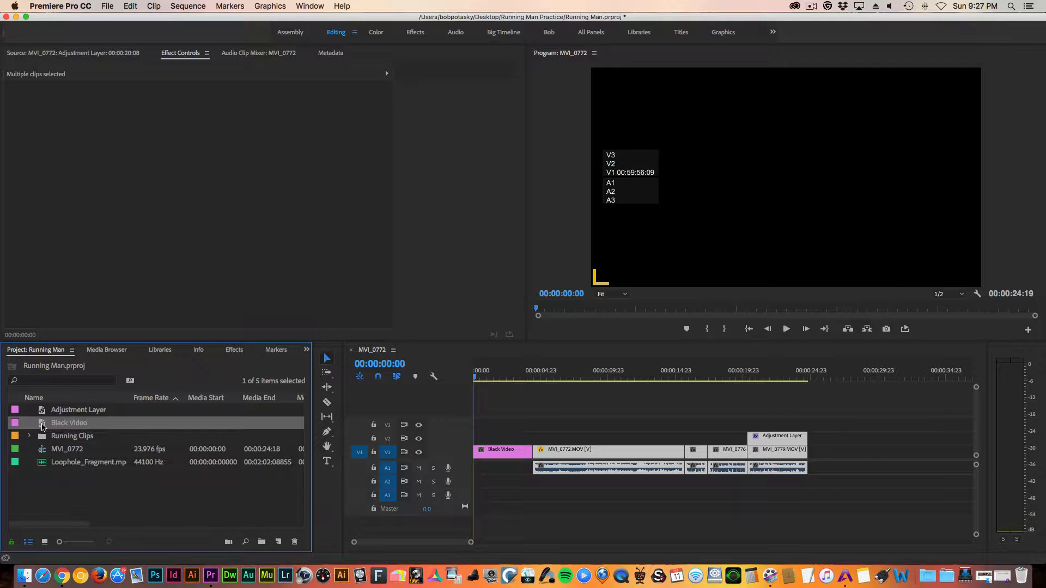
{"action": "left_click_drag", "start_coordinate": [42, 426], "coordinate": [809, 461]}
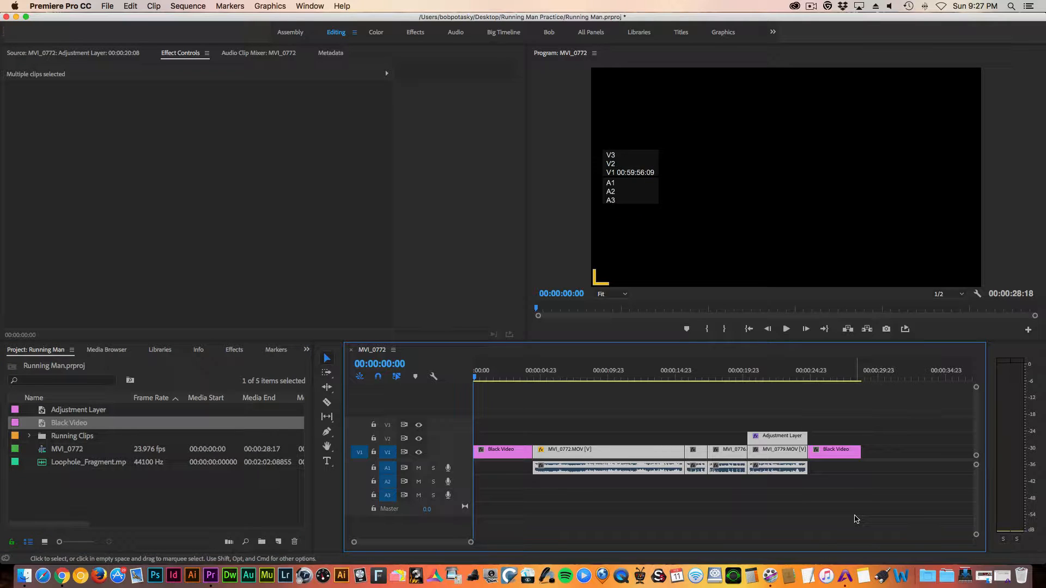
{"action": "left_click_drag", "start_coordinate": [479, 381], "coordinate": [780, 418]}
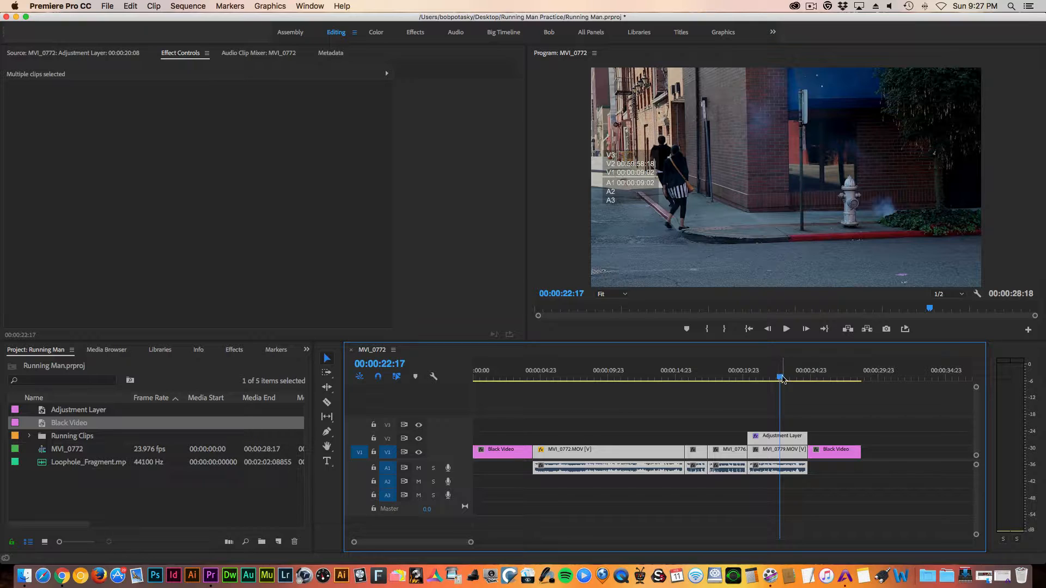
- At 00:00:01:13, over the opening Black Video, add a text title reading "Running Man" with the Type tool
{"action": "left_click_drag", "start_coordinate": [780, 380], "coordinate": [498, 385]}
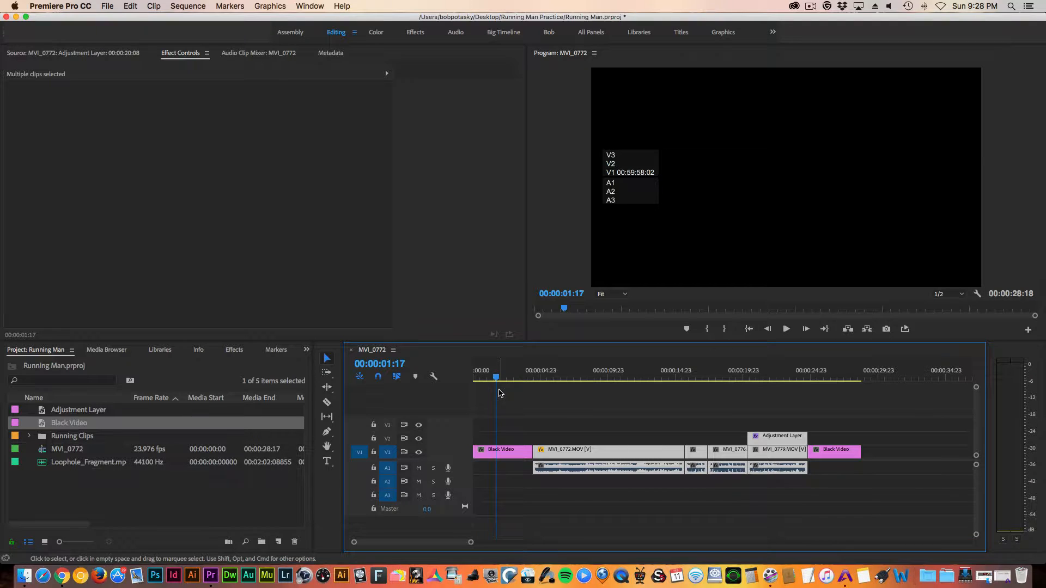
{"action": "left_click_drag", "start_coordinate": [497, 380], "coordinate": [495, 383]}
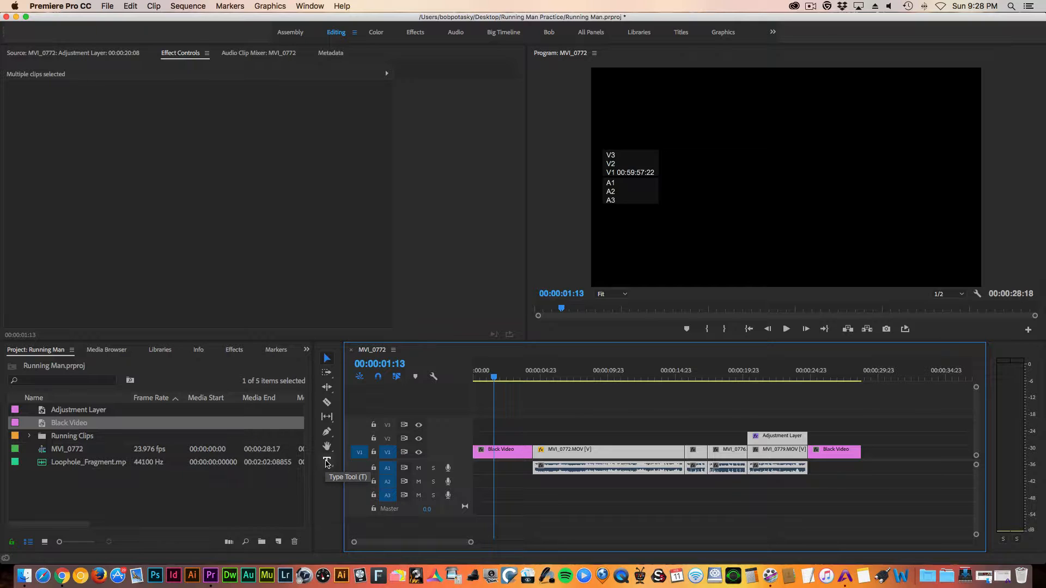
{"action": "left_click", "coordinate": [327, 462]}
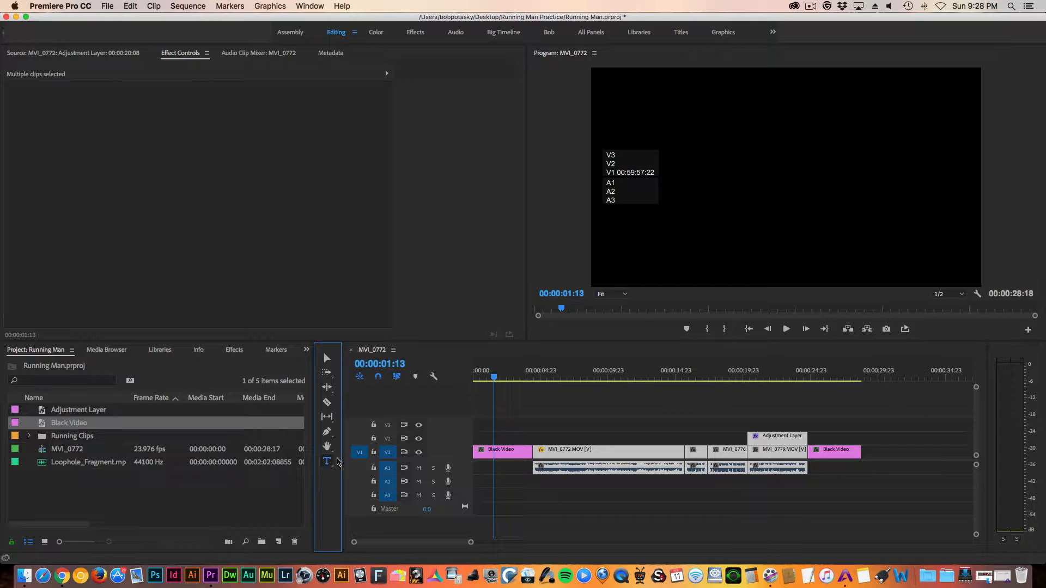
{"action": "left_click", "coordinate": [687, 174]}
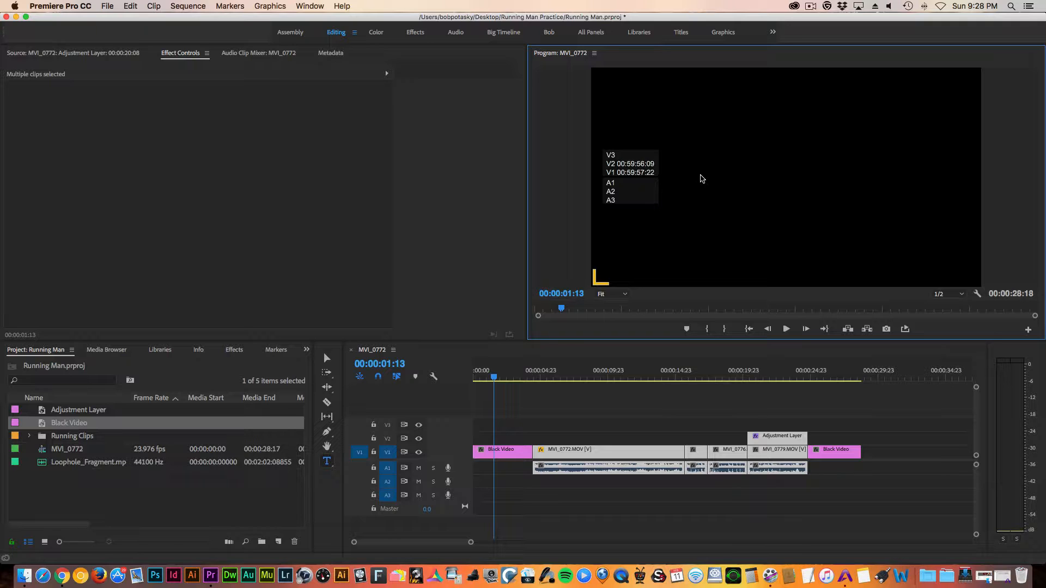
{"action": "left_click", "coordinate": [679, 169]}
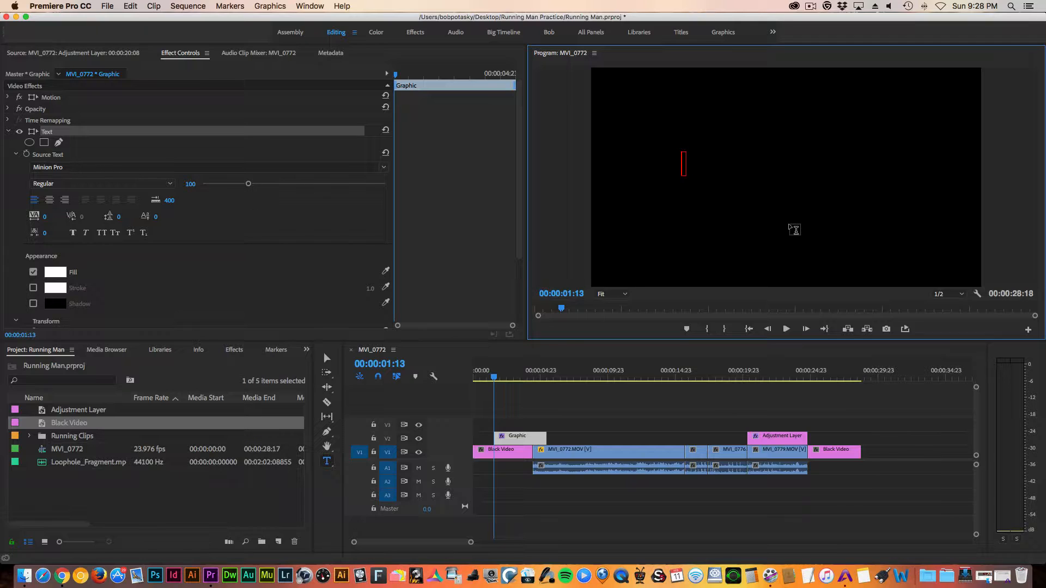
{"action": "type", "text": "Running Man"}
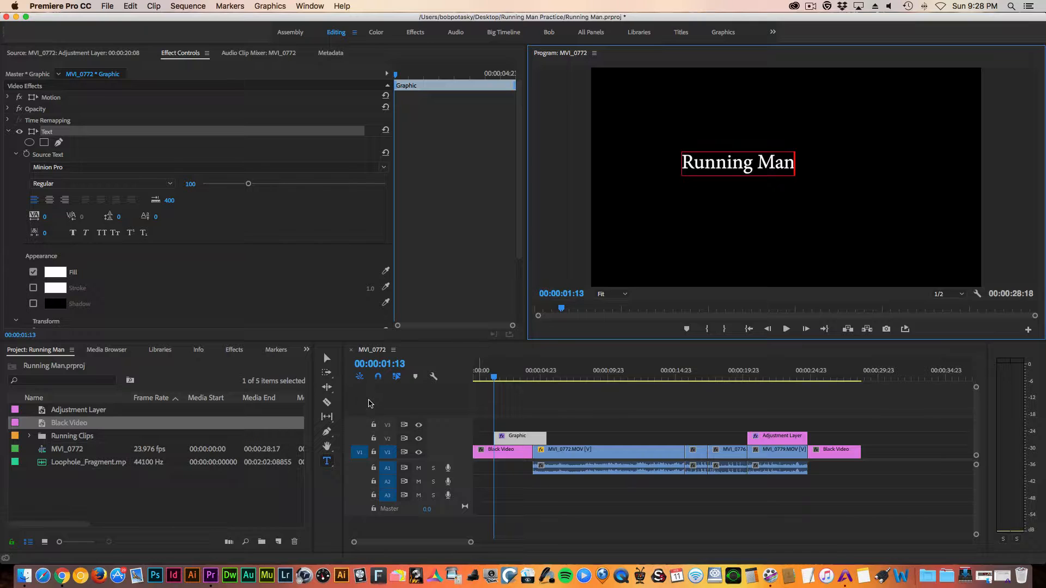
- Scale the Running Man title up to nearly twice its size and move it to the middle of the frame
{"action": "left_click", "coordinate": [327, 358]}
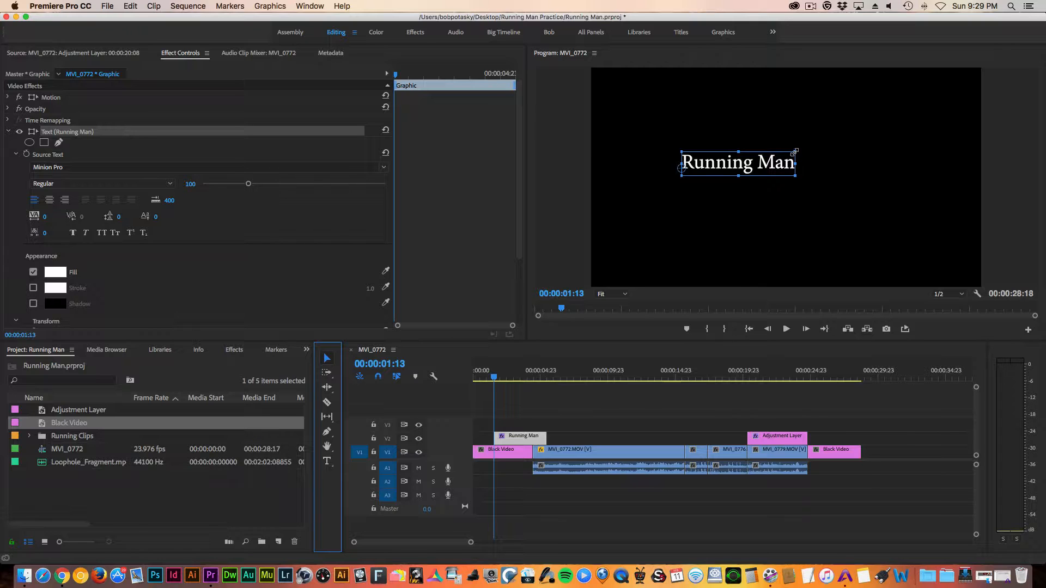
{"action": "left_click_drag", "start_coordinate": [795, 151], "coordinate": [920, 132]}
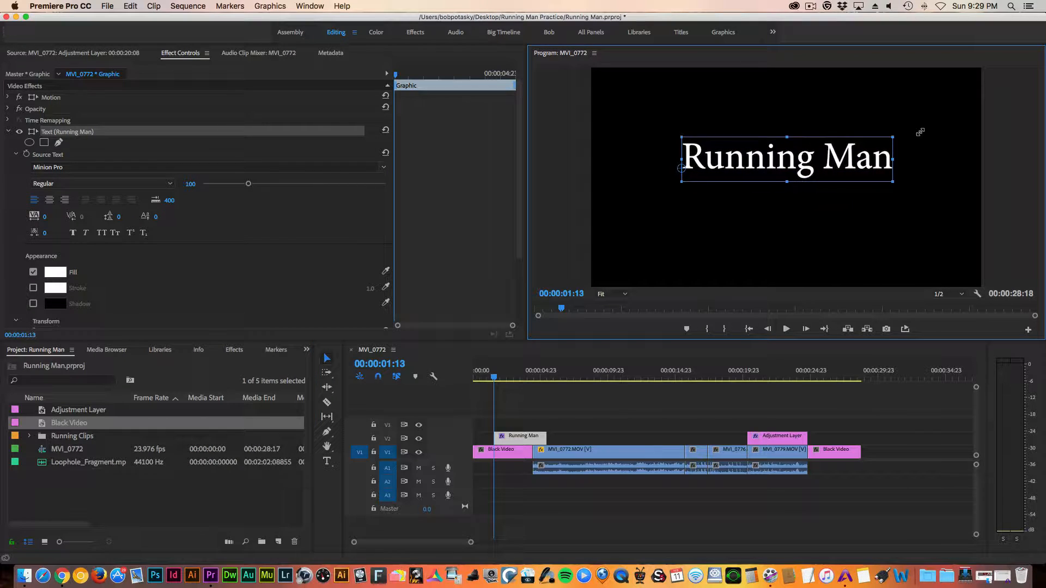
{"action": "left_click_drag", "start_coordinate": [775, 168], "coordinate": [766, 188]}
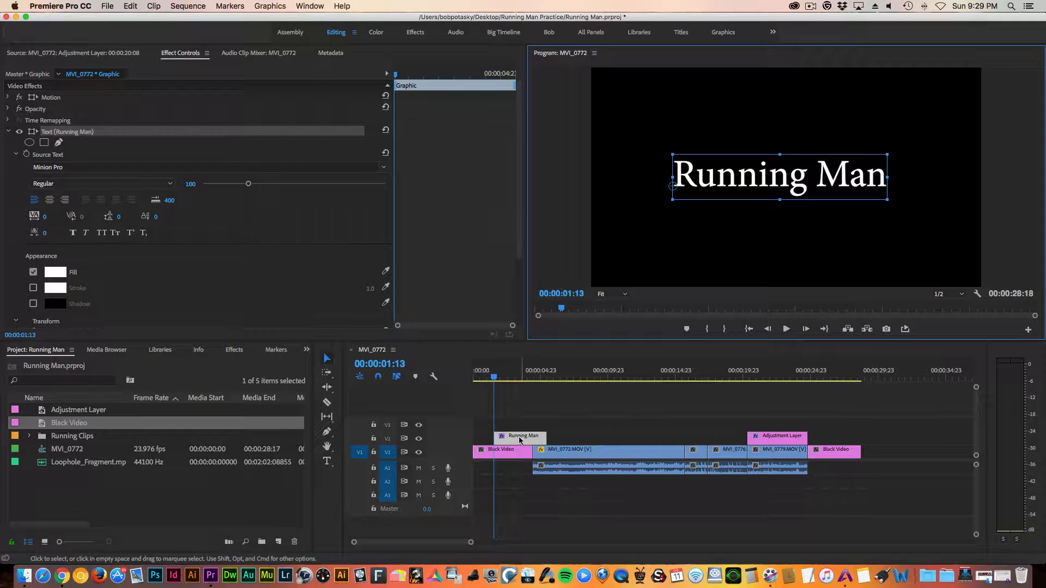
- Move the Running Man title clip earlier on V2 so it sits within the opening Black Video, and play the opening
{"action": "left_click_drag", "start_coordinate": [509, 441], "coordinate": [507, 445]}
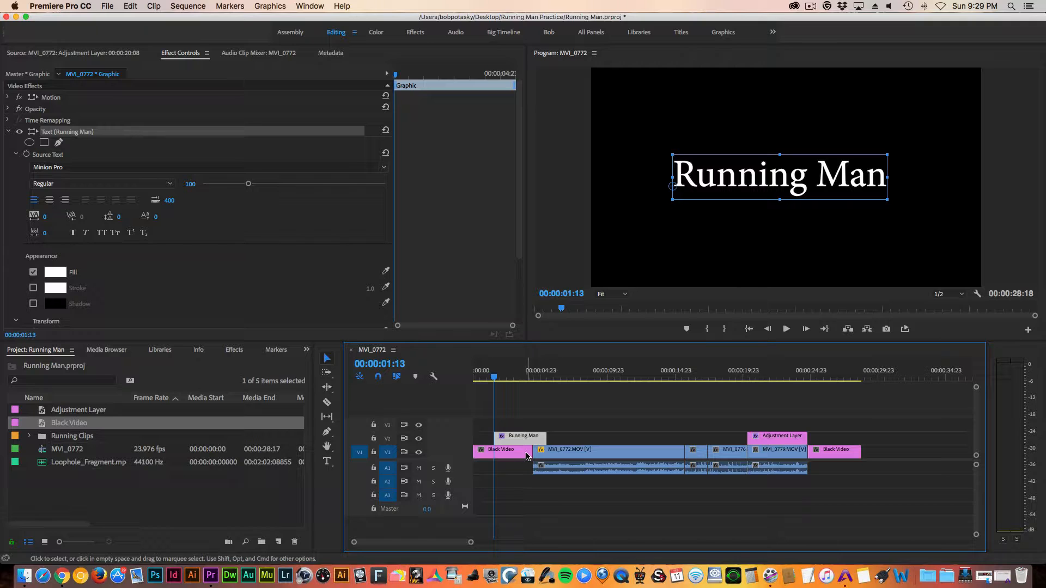
{"action": "left_click_drag", "start_coordinate": [526, 456], "coordinate": [508, 444]}
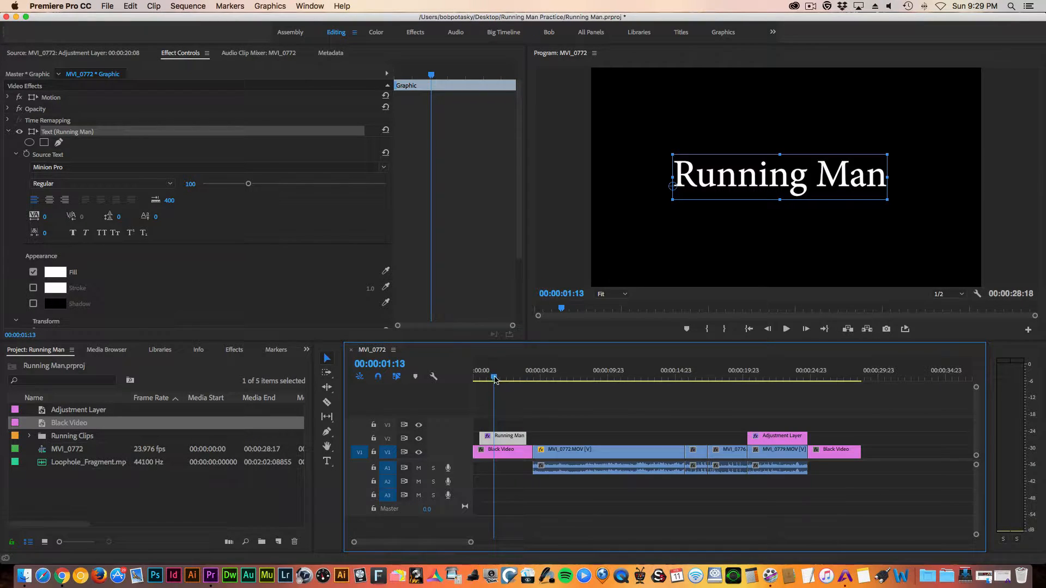
{"action": "left_click_drag", "start_coordinate": [484, 380], "coordinate": [472, 382]}
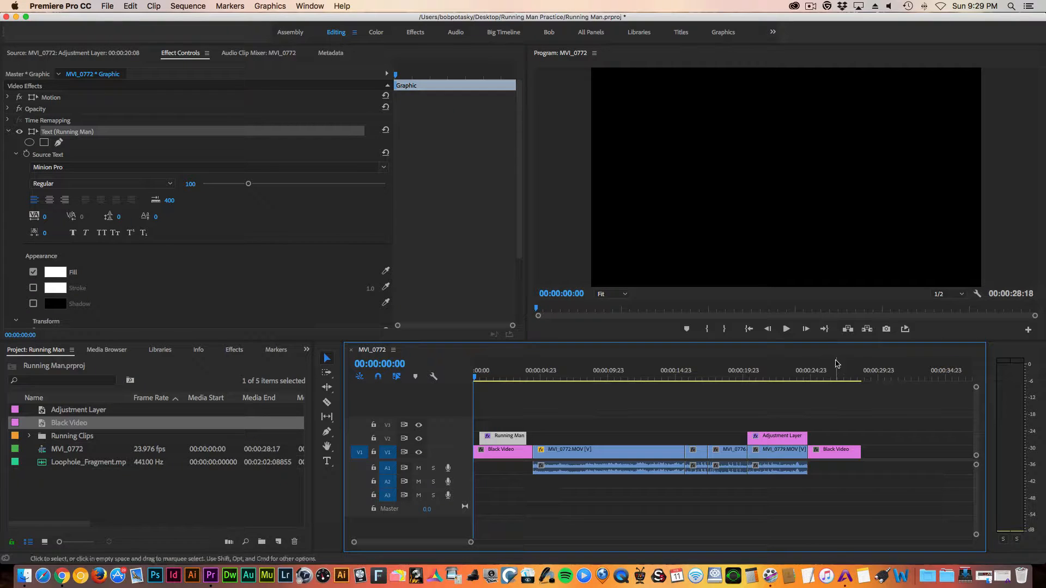
{"action": "left_click", "coordinate": [786, 329]}
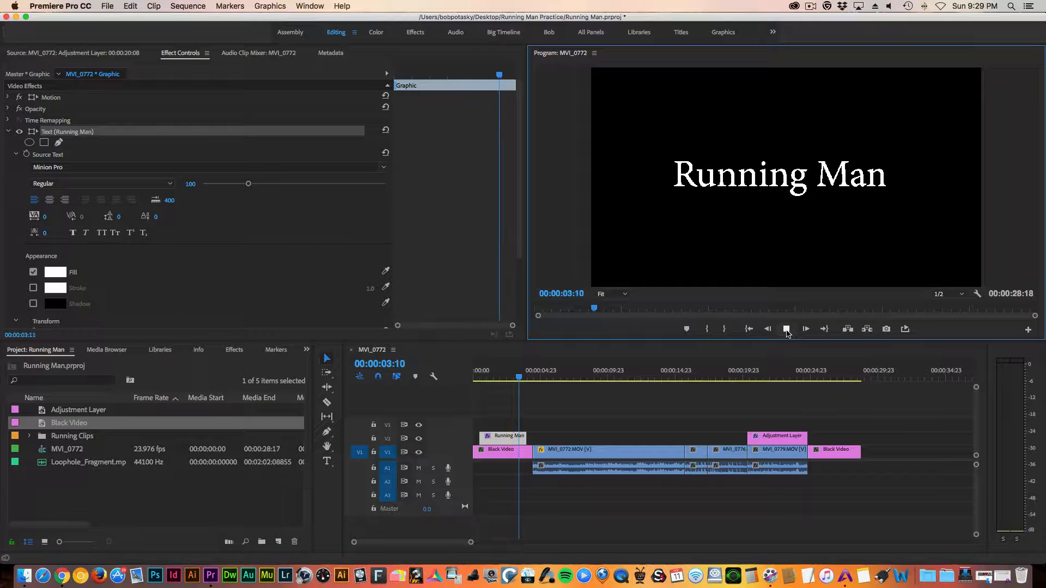
{"action": "left_click", "coordinate": [785, 329]}
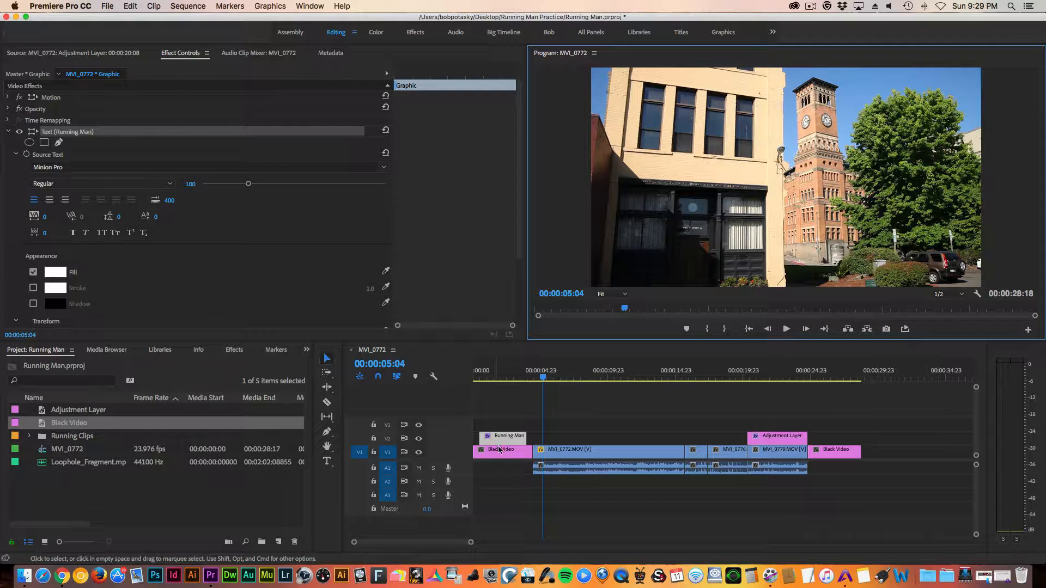
- Trim both ends of the Running Man title clip to span about 0.7 to 3.5 seconds, and play the opening to check it
{"action": "left_click_drag", "start_coordinate": [471, 545], "coordinate": [374, 545]}
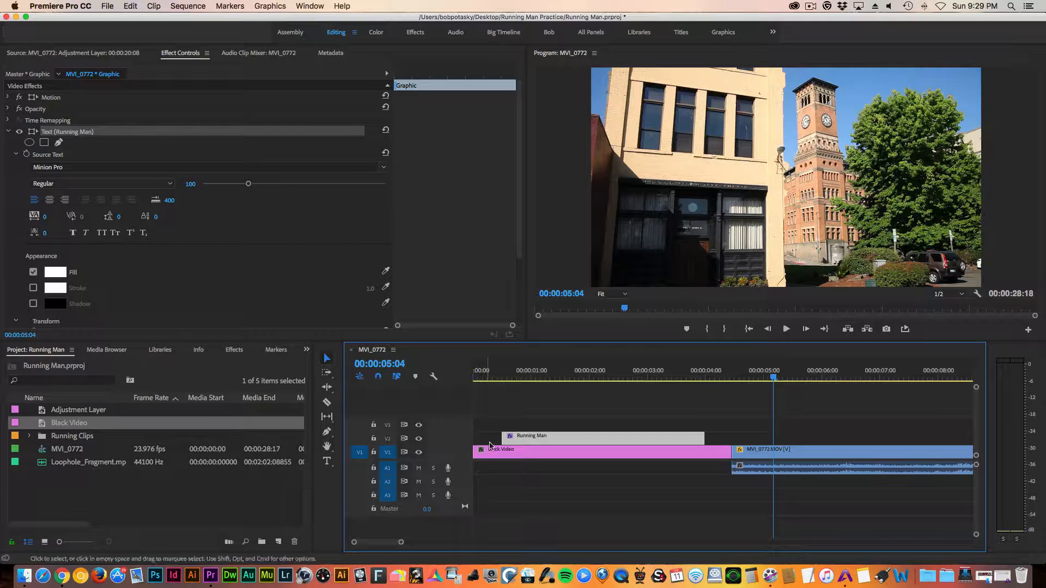
{"action": "left_click_drag", "start_coordinate": [502, 437], "coordinate": [512, 437]}
{"action": "left_click_drag", "start_coordinate": [701, 439], "coordinate": [677, 439]}
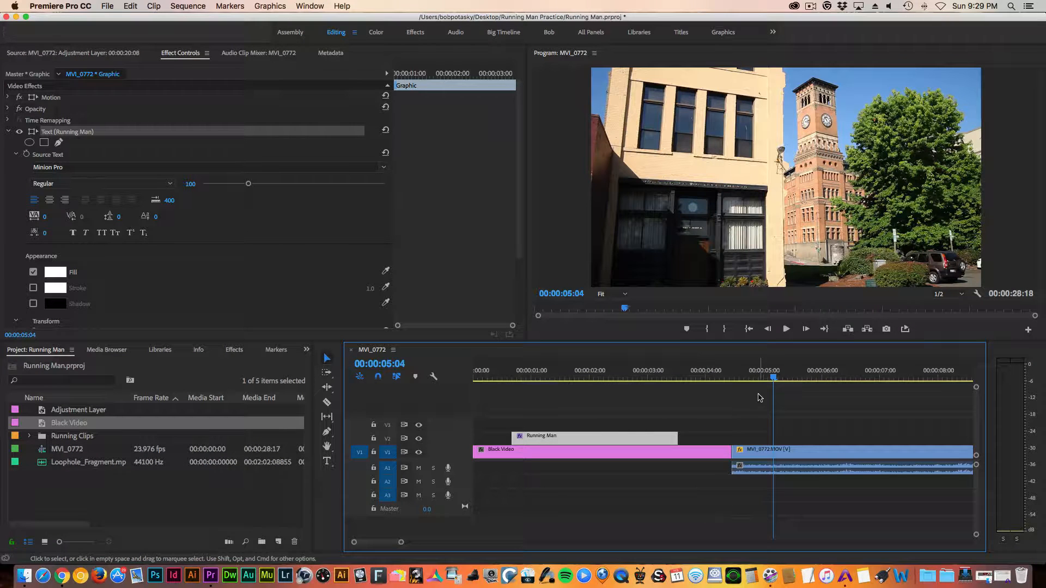
{"action": "left_click_drag", "start_coordinate": [776, 378], "coordinate": [494, 379]}
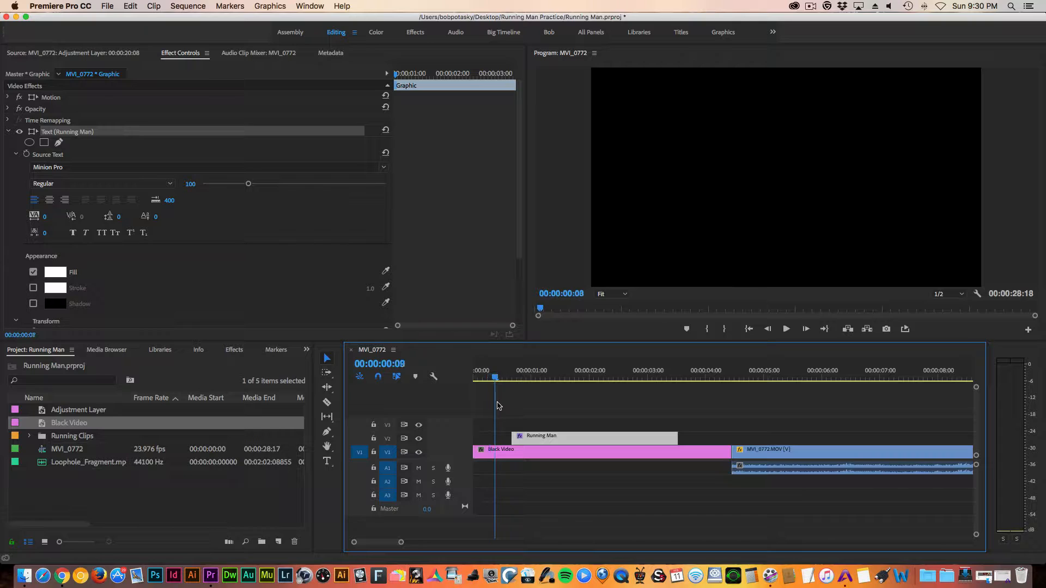
{"action": "left_click", "coordinate": [786, 329]}
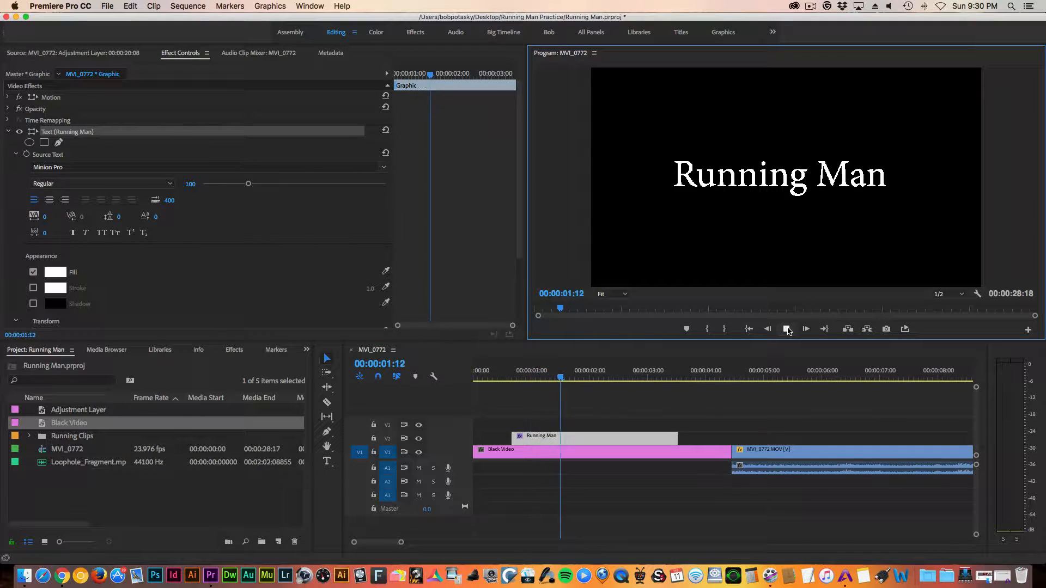
{"action": "left_click", "coordinate": [787, 329]}
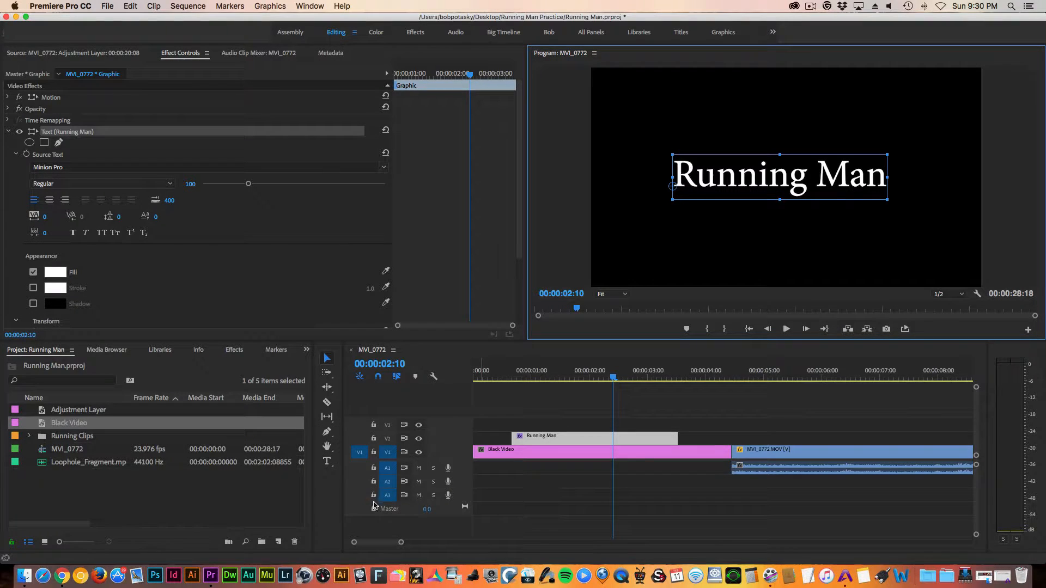
- Select the whole Running Man title text and set its font size to 106
{"action": "left_click", "coordinate": [326, 461]}
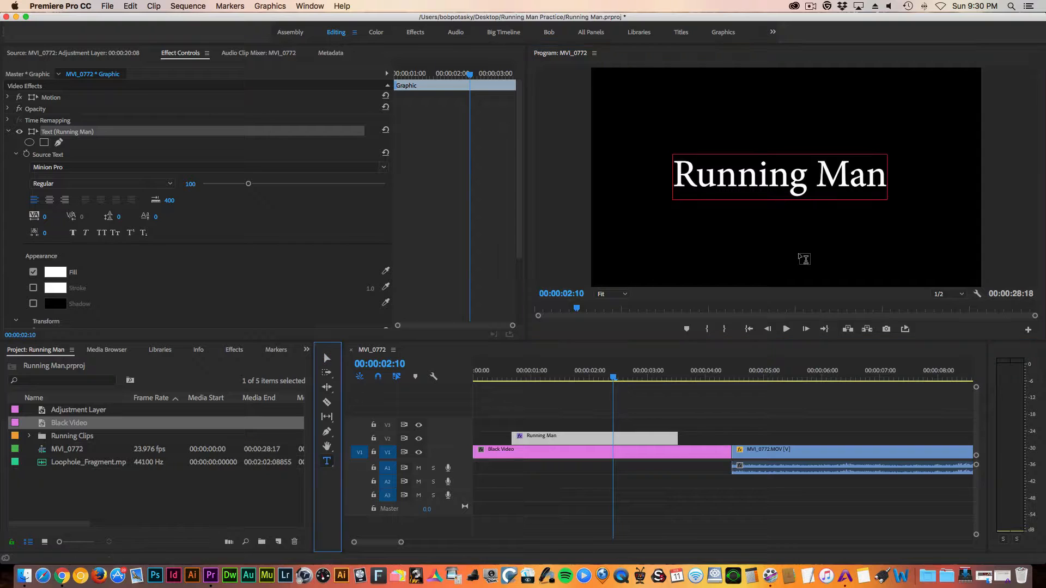
{"action": "left_click_drag", "start_coordinate": [880, 176], "coordinate": [671, 177]}
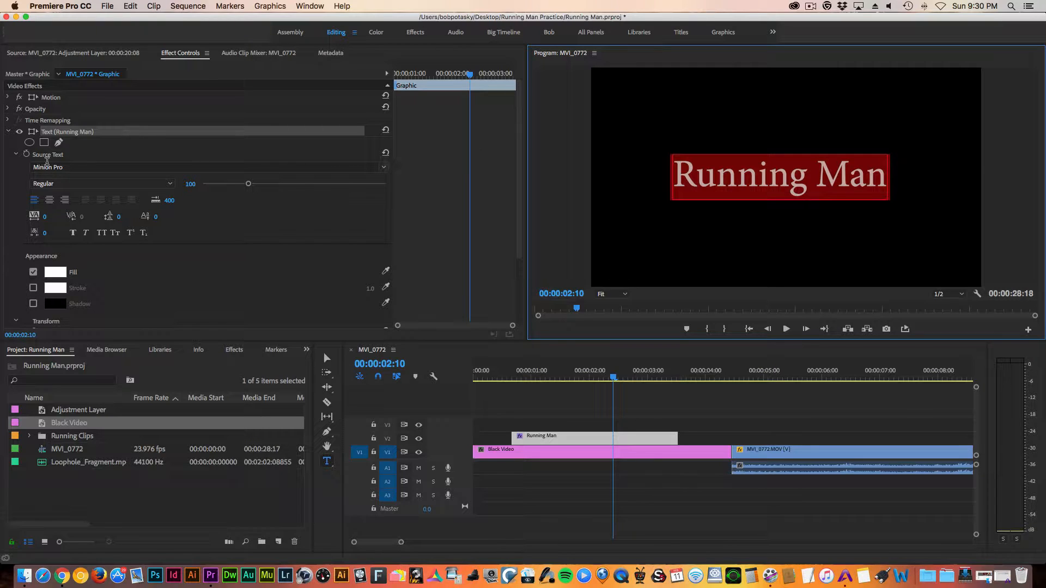
{"action": "left_click_drag", "start_coordinate": [248, 184], "coordinate": [253, 187]}
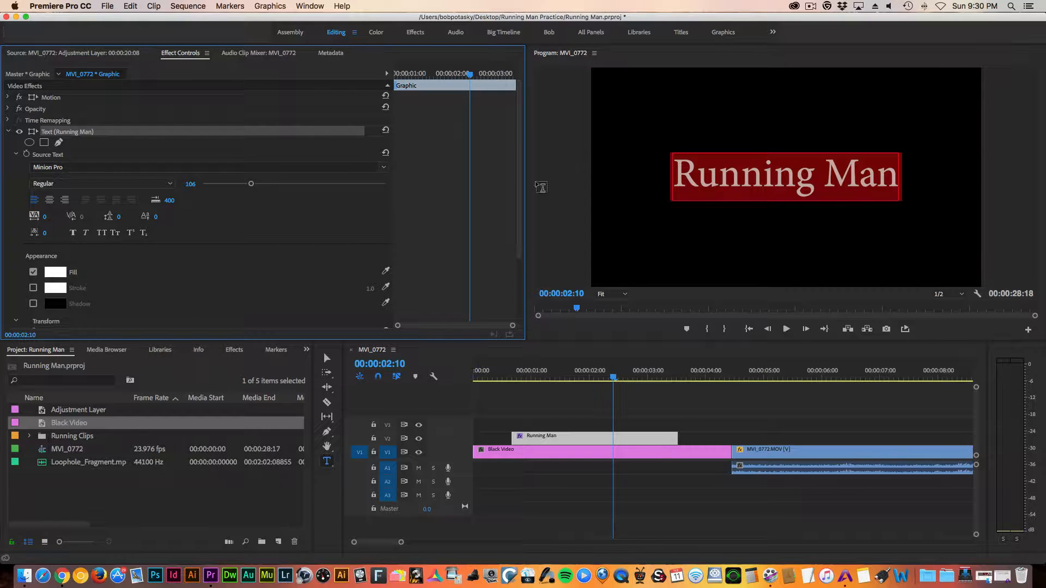
{"action": "key", "text": "Escape"}
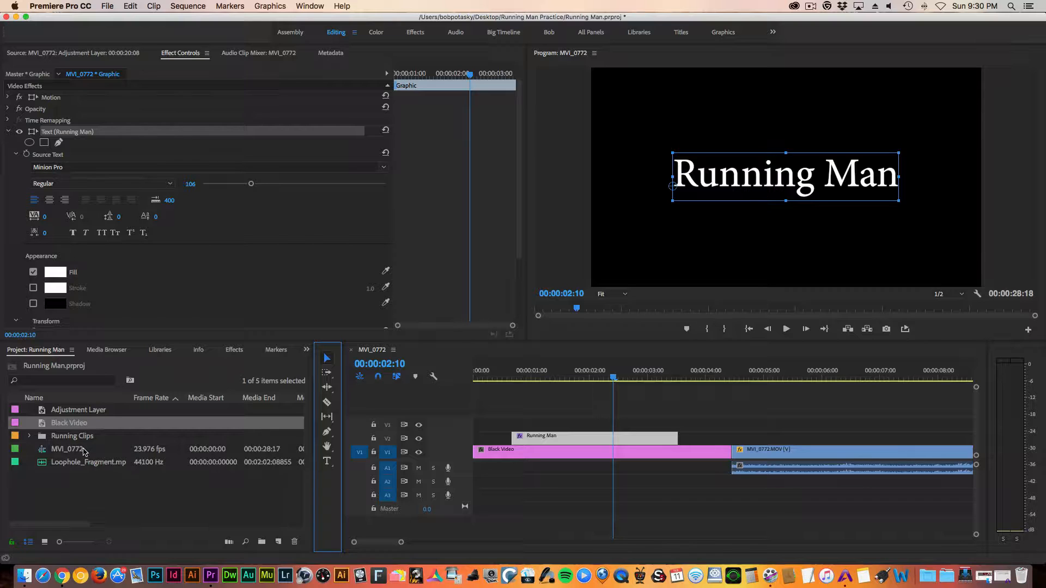
- Apply a Cross Dissolve to the start of the Running Man title clip on V2 and play the opening
{"action": "left_click", "coordinate": [235, 350]}
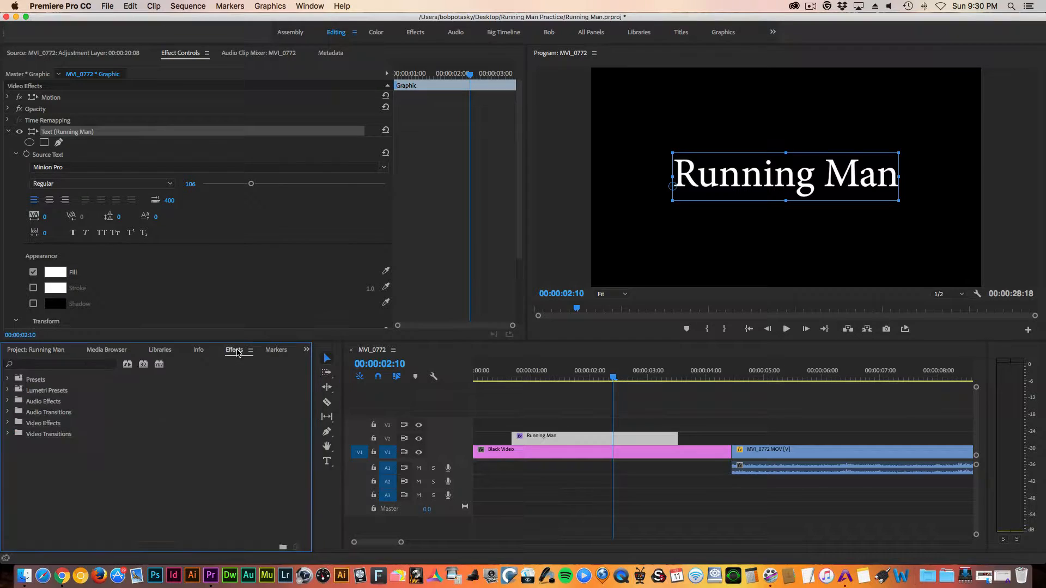
{"action": "left_click", "coordinate": [8, 435]}
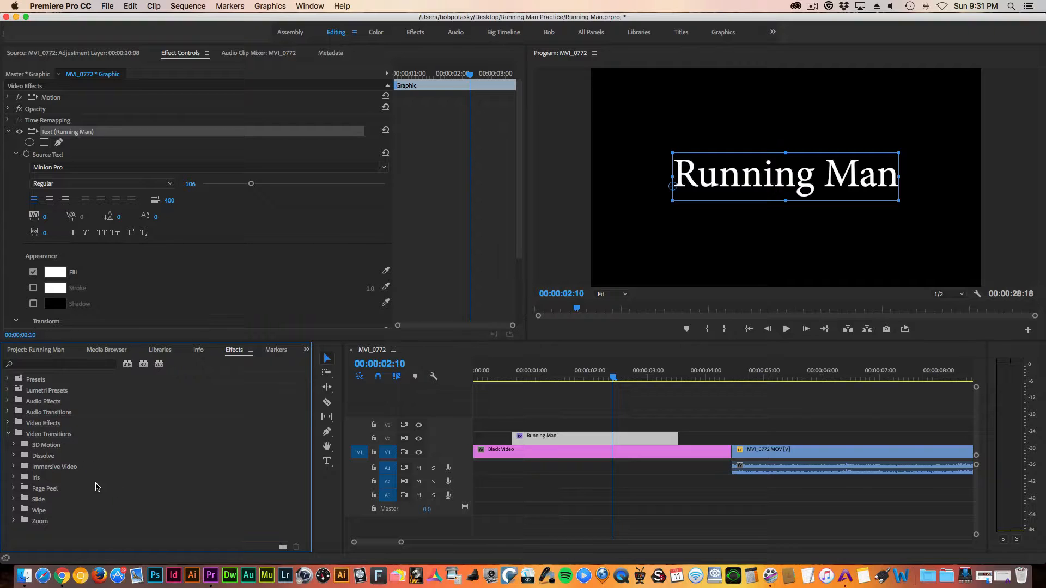
{"action": "left_click", "coordinate": [13, 456]}
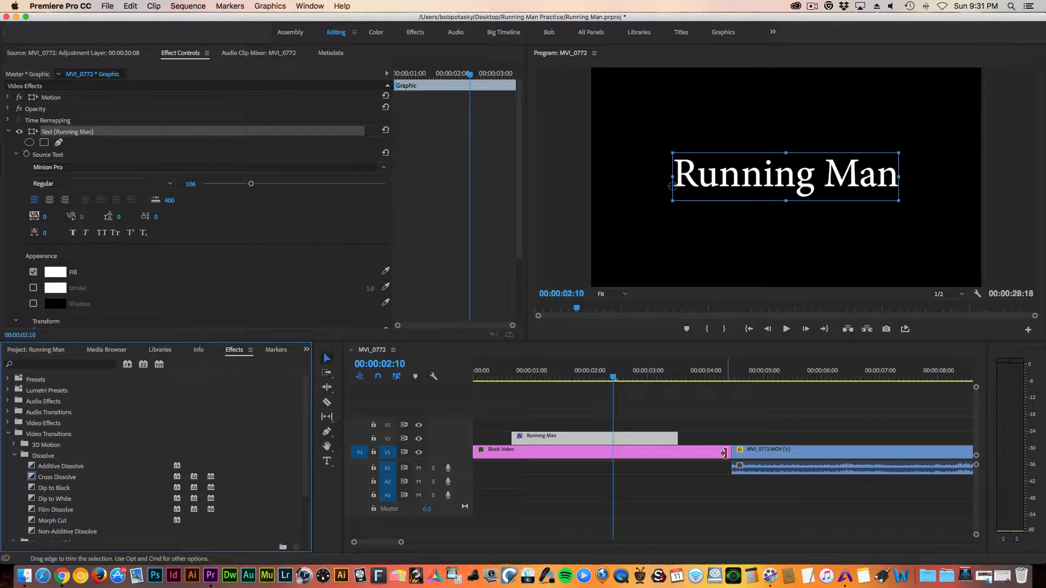
{"action": "mouse_move", "coordinate": [723, 453]}
{"action": "left_mouse_down"}
{"action": "mouse_move", "coordinate": [743, 454]}
{"action": "mouse_move", "coordinate": [731, 453]}
{"action": "left_mouse_up"}
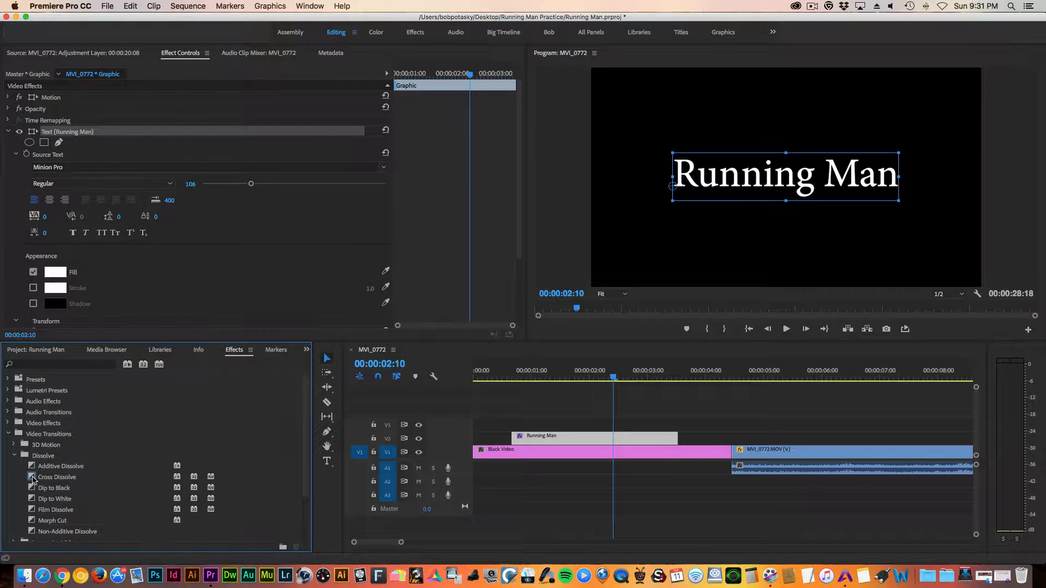
{"action": "left_click", "coordinate": [33, 479]}
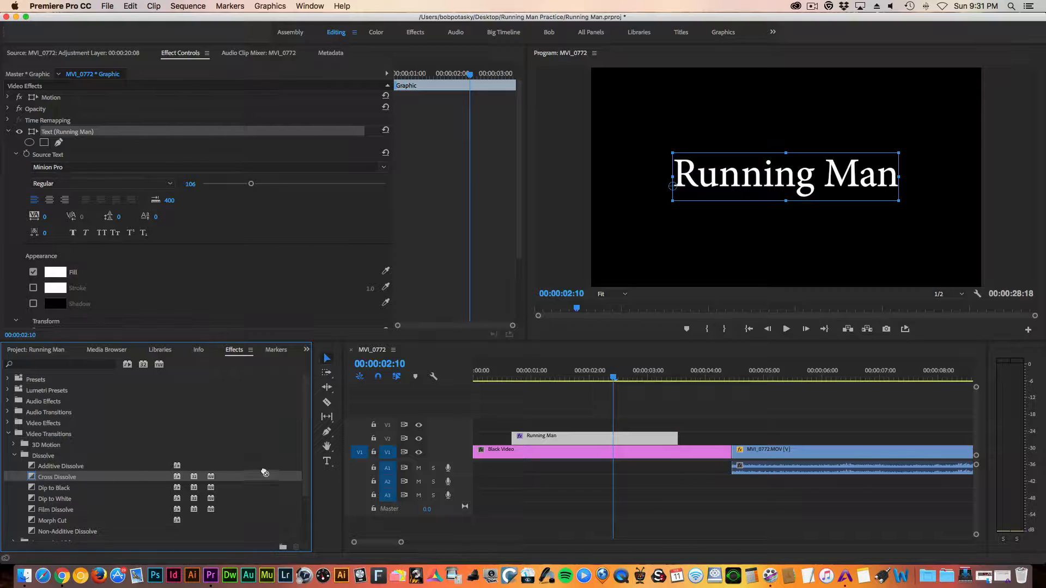
{"action": "left_click_drag", "start_coordinate": [264, 472], "coordinate": [518, 442]}
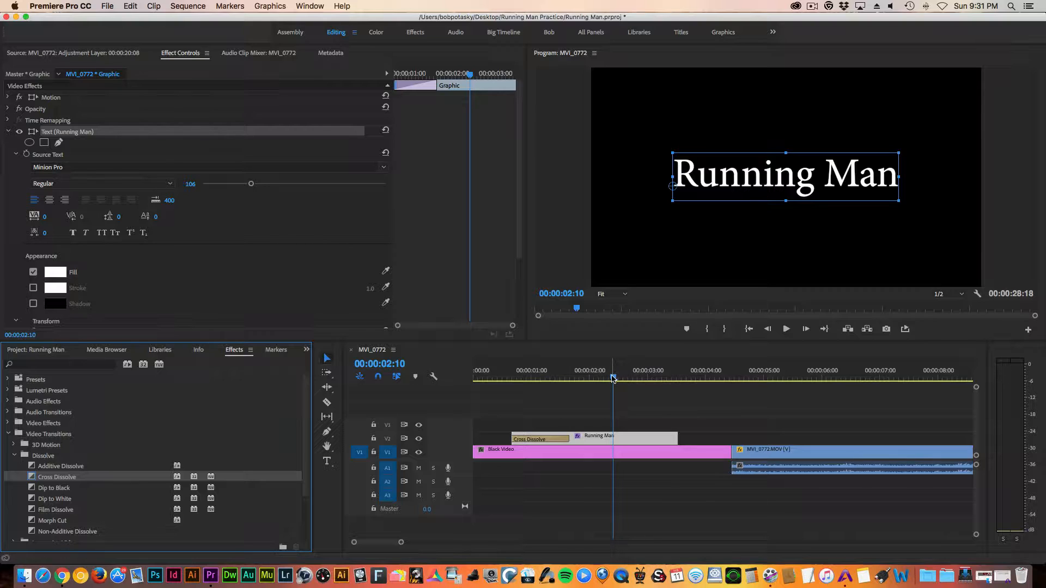
{"action": "left_click_drag", "start_coordinate": [612, 378], "coordinate": [491, 392]}
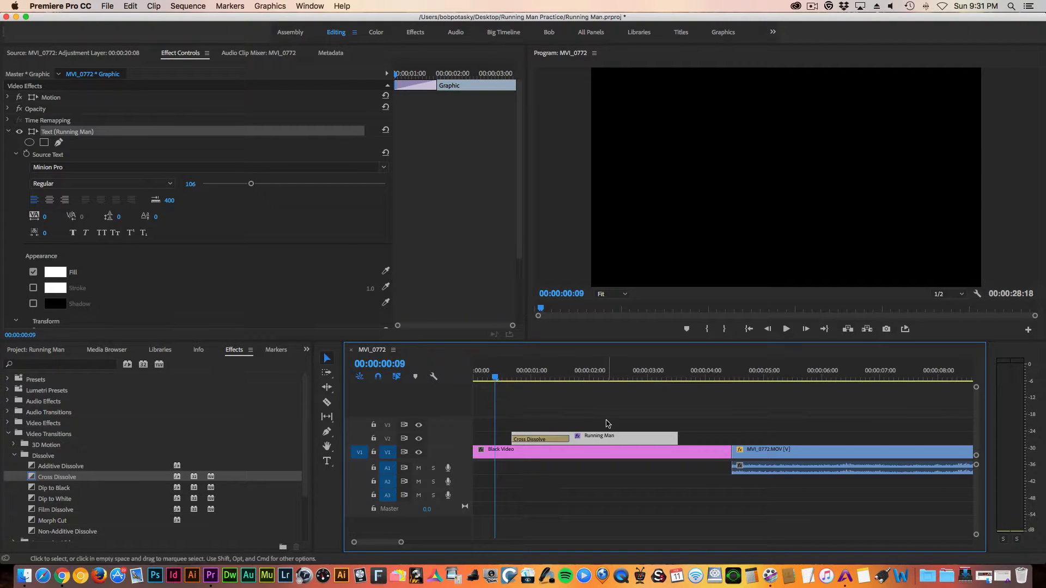
{"action": "left_click", "coordinate": [786, 329]}
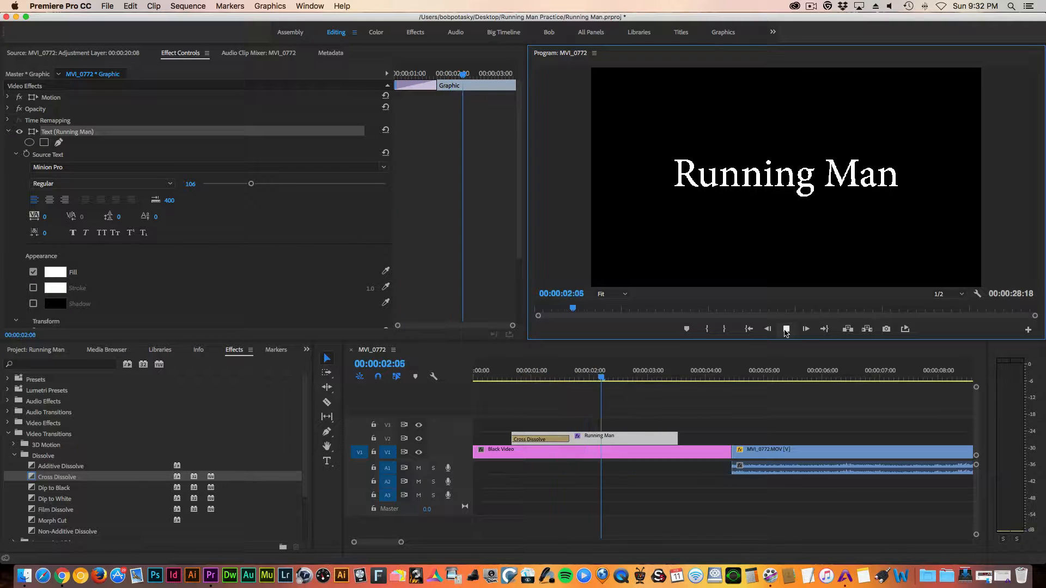
{"action": "key", "text": "space"}
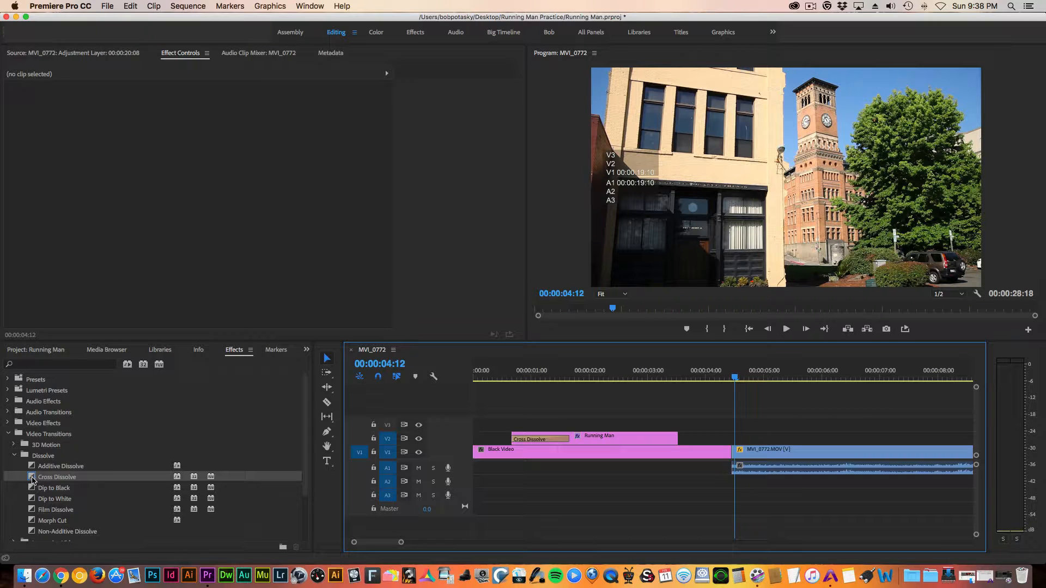
- Apply a Cross Dissolve to the end of the Running Man title clip and play through its fade-out
{"action": "left_click_drag", "start_coordinate": [32, 479], "coordinate": [530, 464]}
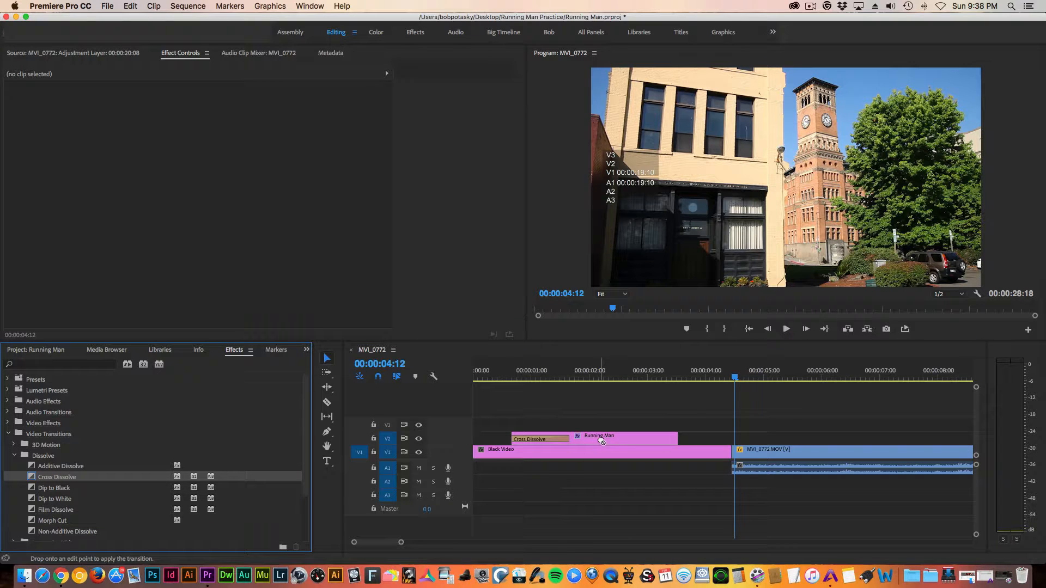
{"action": "left_click_drag", "start_coordinate": [602, 441], "coordinate": [677, 440]}
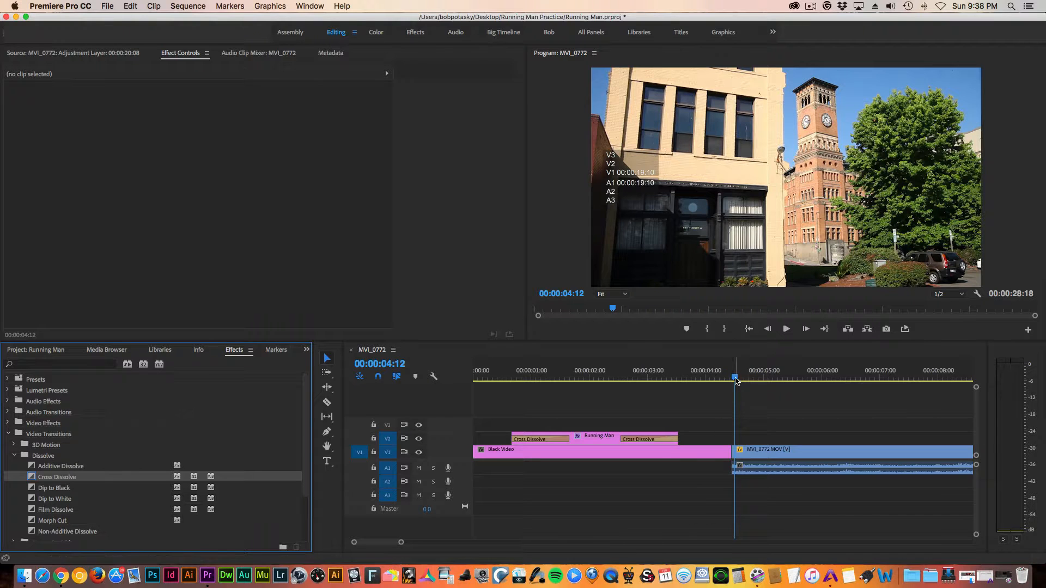
{"action": "left_click_drag", "start_coordinate": [735, 380], "coordinate": [501, 377]}
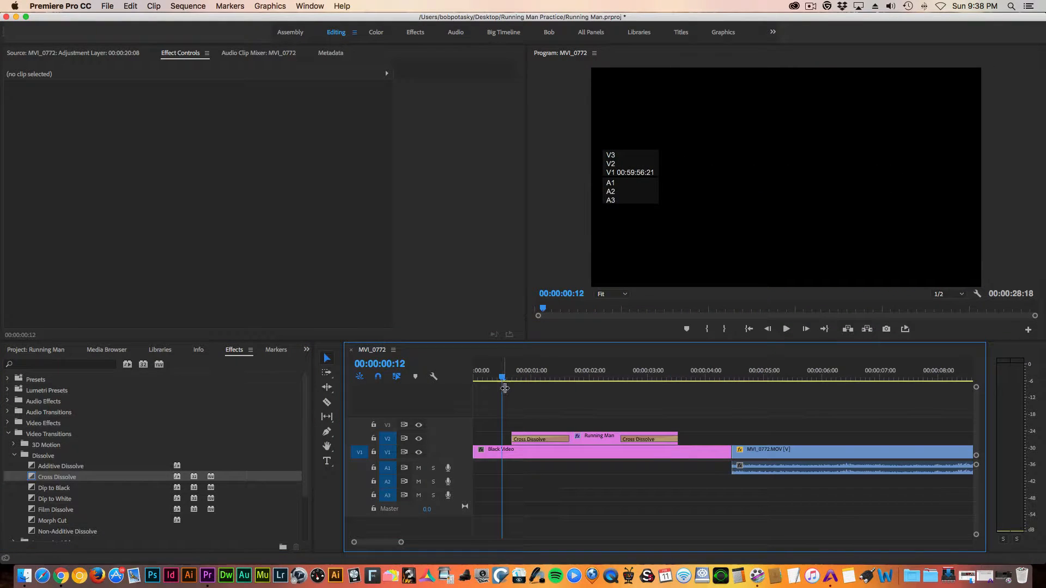
{"action": "left_click", "coordinate": [787, 331]}
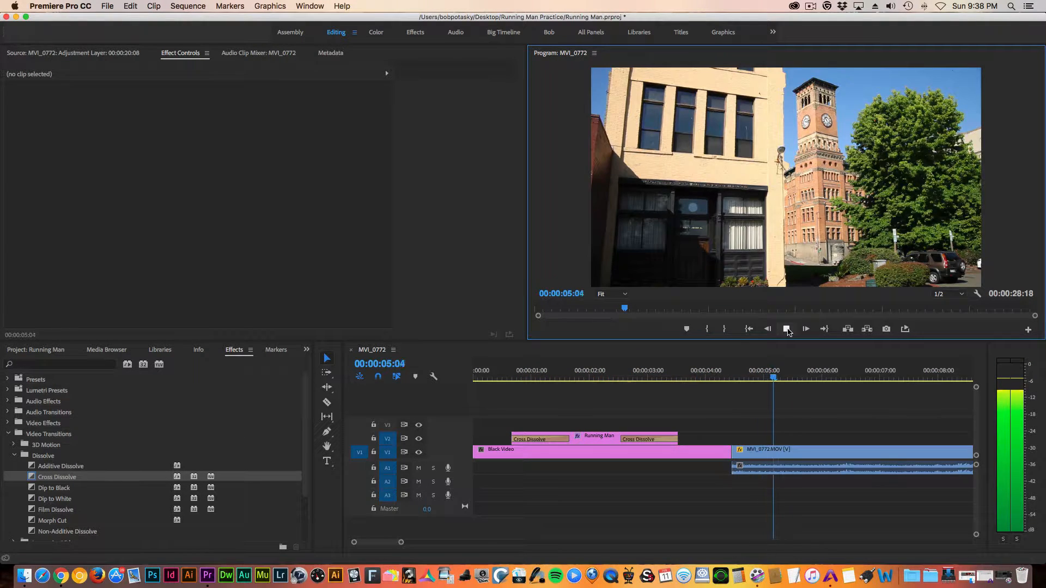
{"action": "left_click", "coordinate": [786, 330]}
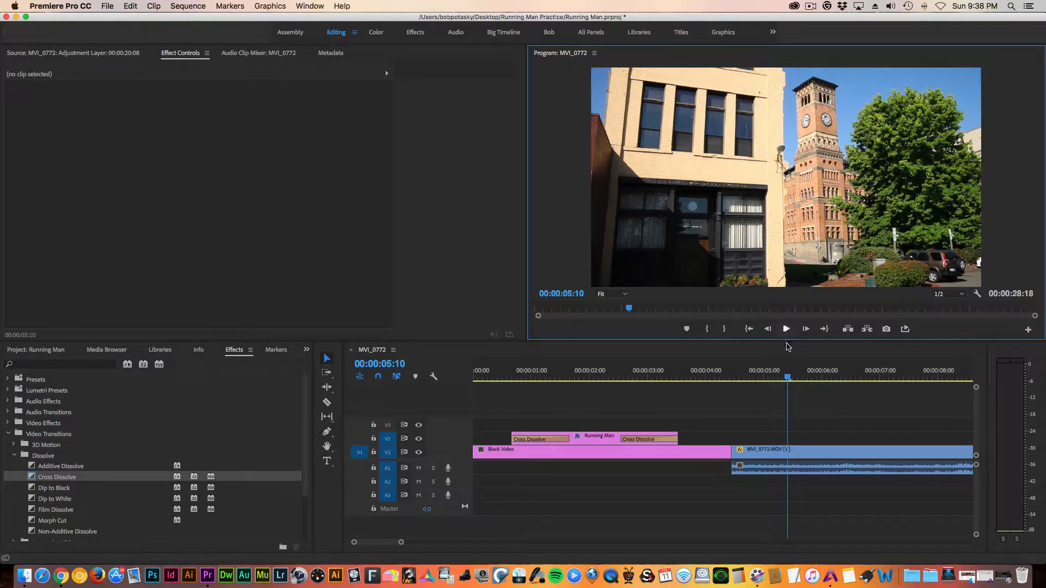
- Turn the computer's sound volume all the way down
{"action": "left_click", "coordinate": [891, 6]}
{"action": "left_click_drag", "start_coordinate": [890, 46], "coordinate": [890, 71]}
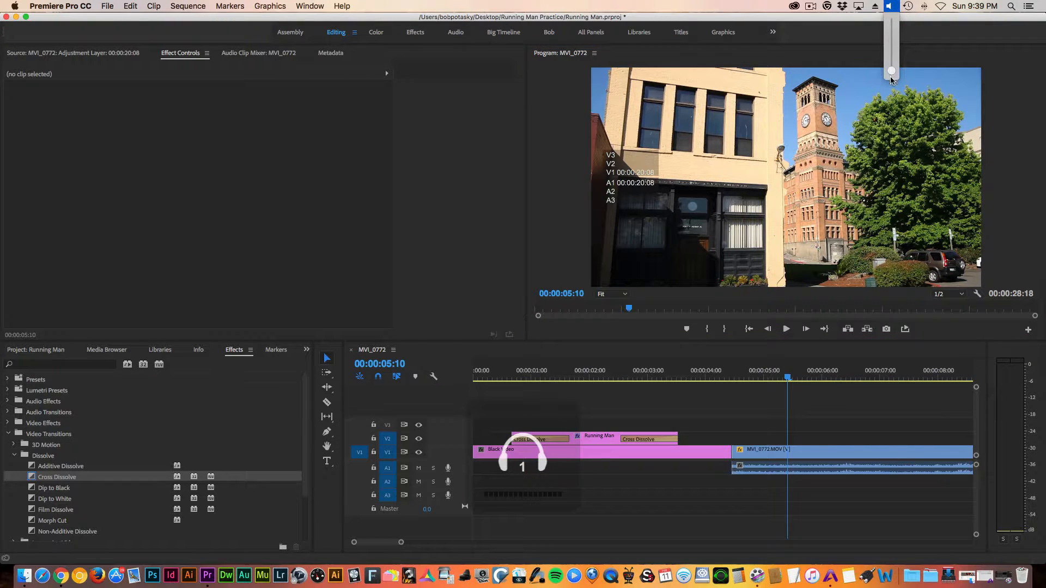
{"action": "left_click", "coordinate": [891, 81]}
{"action": "left_click", "coordinate": [760, 416]}
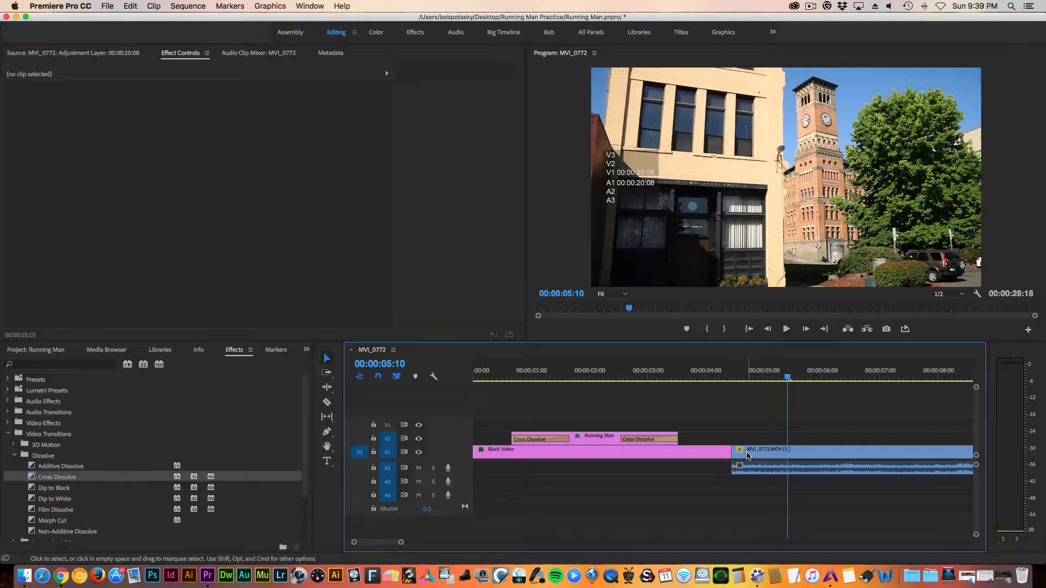
- Play the cut from the opening Black Video to the first MVI_0772 clip
{"action": "left_click_drag", "start_coordinate": [788, 380], "coordinate": [719, 377]}
{"action": "left_click", "coordinate": [787, 329]}
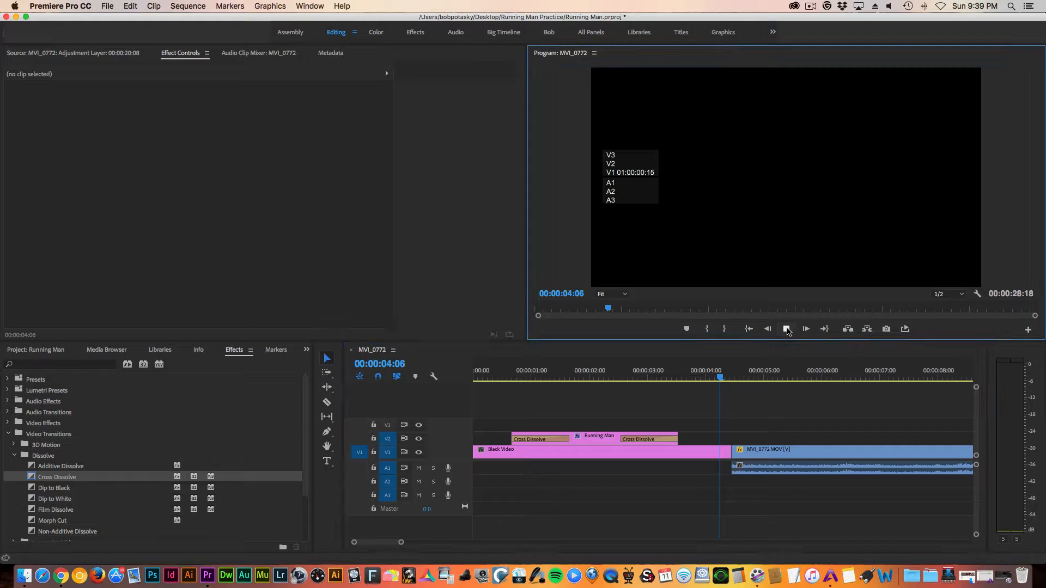
{"action": "left_click_drag", "start_coordinate": [791, 380], "coordinate": [772, 383]}
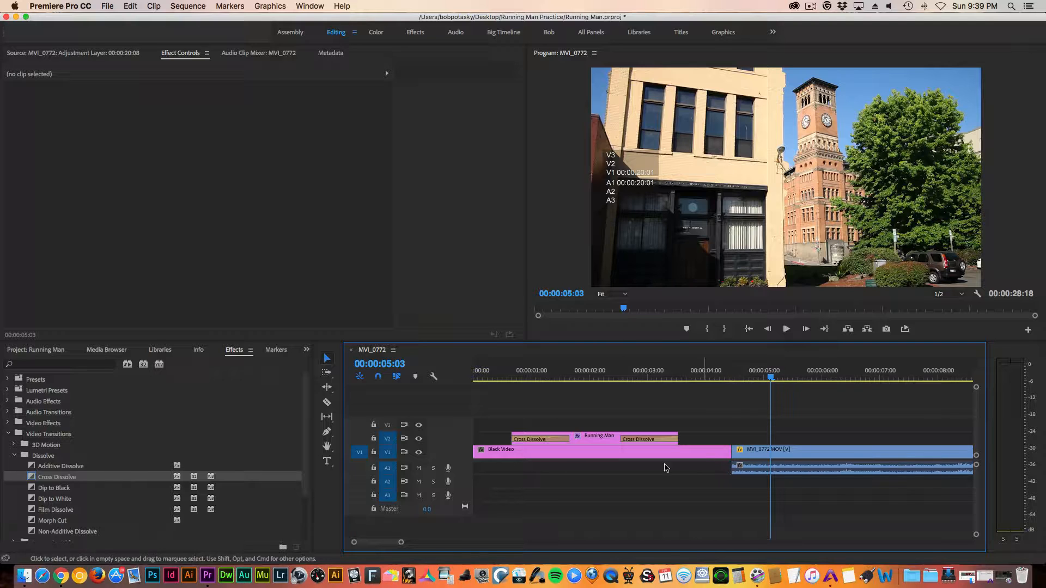
- Apply a Cross Dissolve centered on the cut between the opening Black Video and MVI_0772.MOV, and play the transition
{"action": "left_click", "coordinate": [30, 478]}
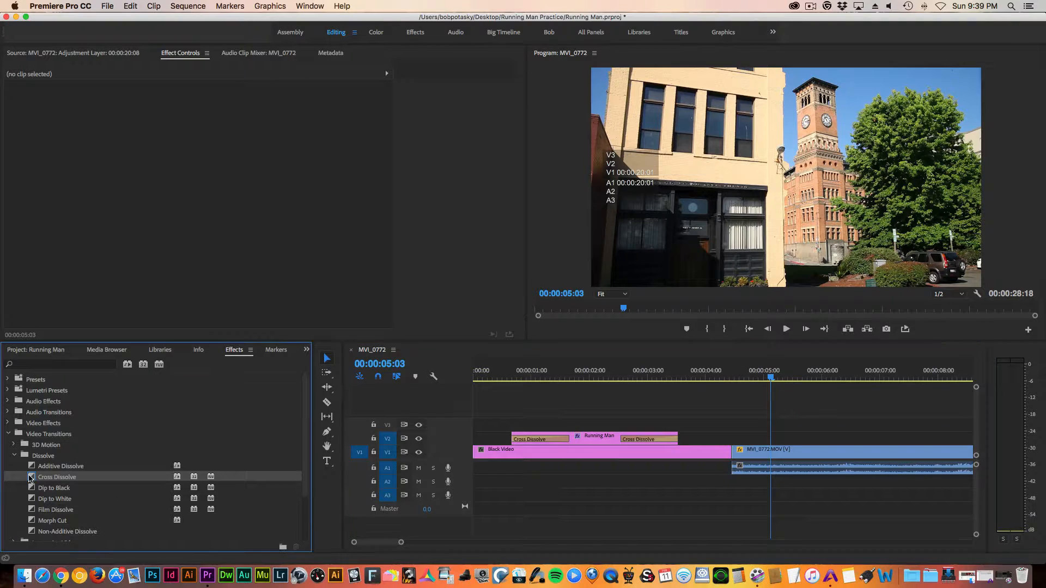
{"action": "left_click_drag", "start_coordinate": [31, 477], "coordinate": [735, 461]}
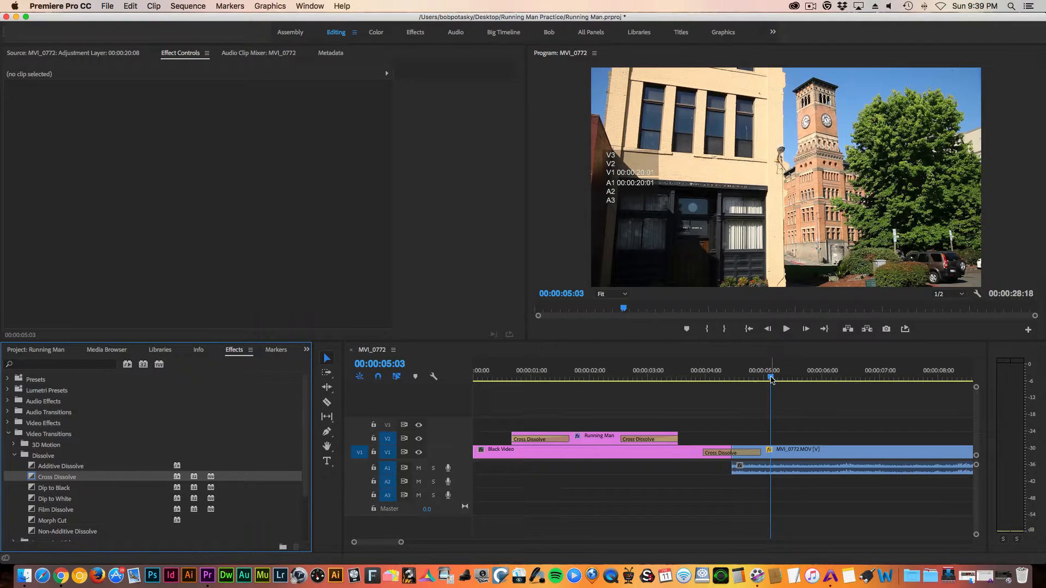
{"action": "left_click_drag", "start_coordinate": [771, 380], "coordinate": [613, 380]}
{"action": "left_click", "coordinate": [785, 329]}
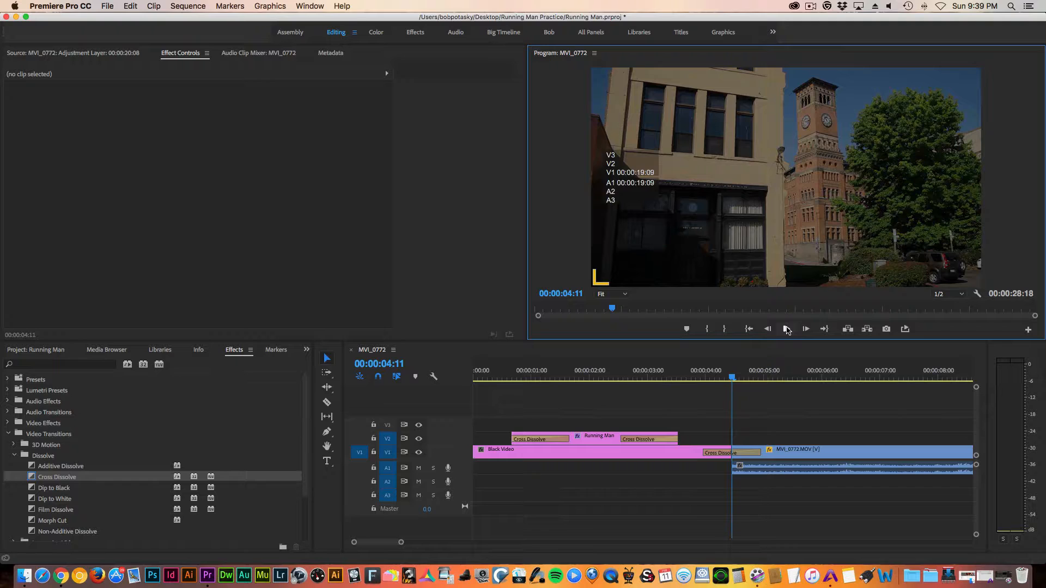
{"action": "left_click", "coordinate": [784, 330]}
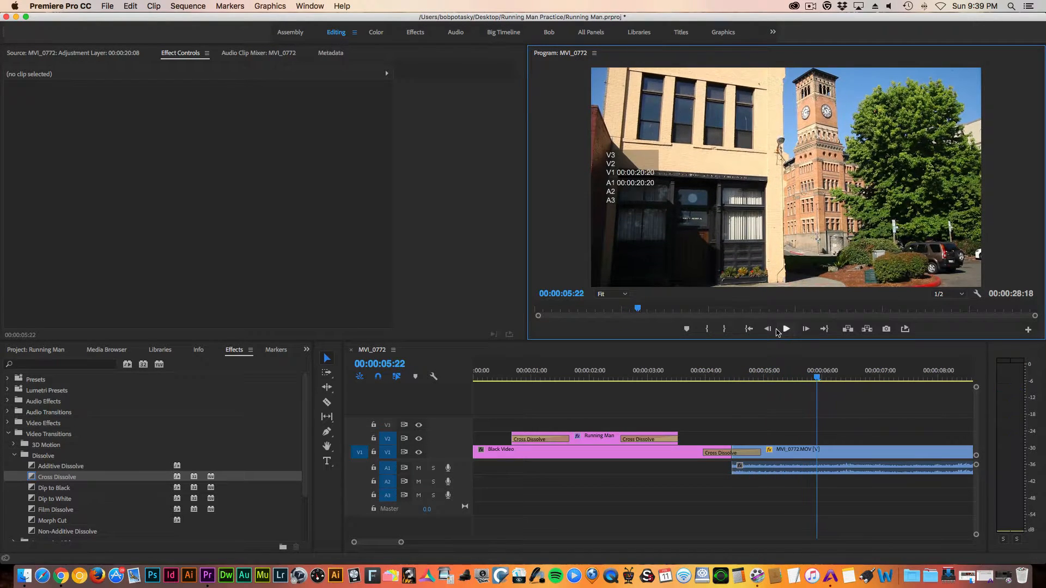
{"action": "left_click", "coordinate": [709, 378]}
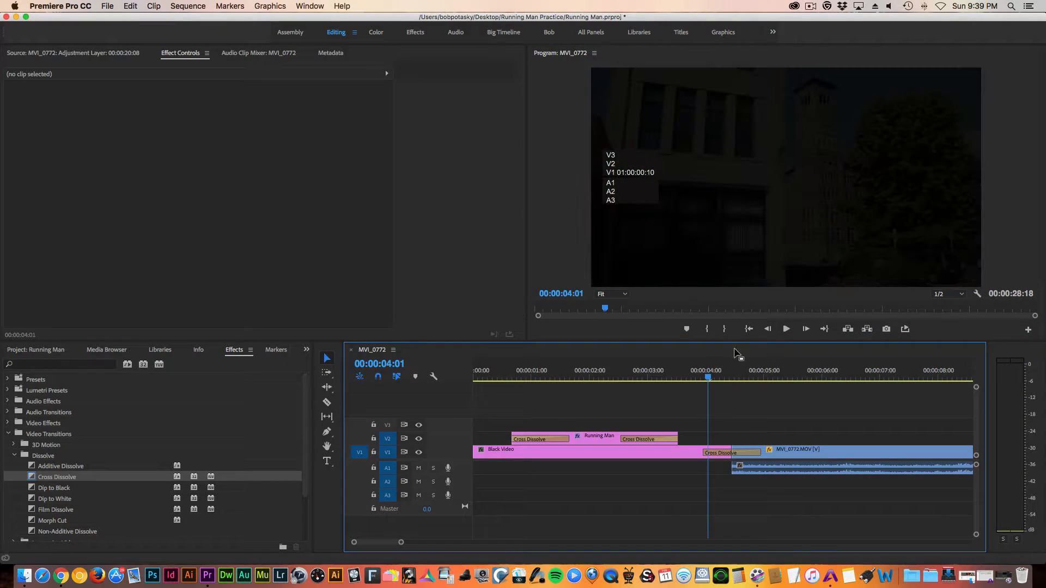
{"action": "left_click", "coordinate": [786, 329]}
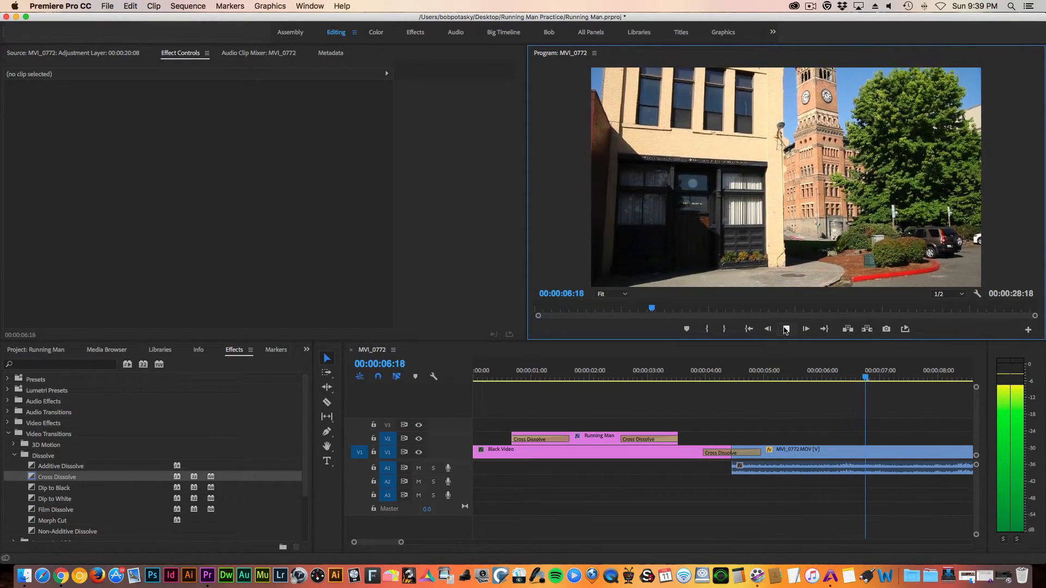
{"action": "left_click", "coordinate": [784, 329]}
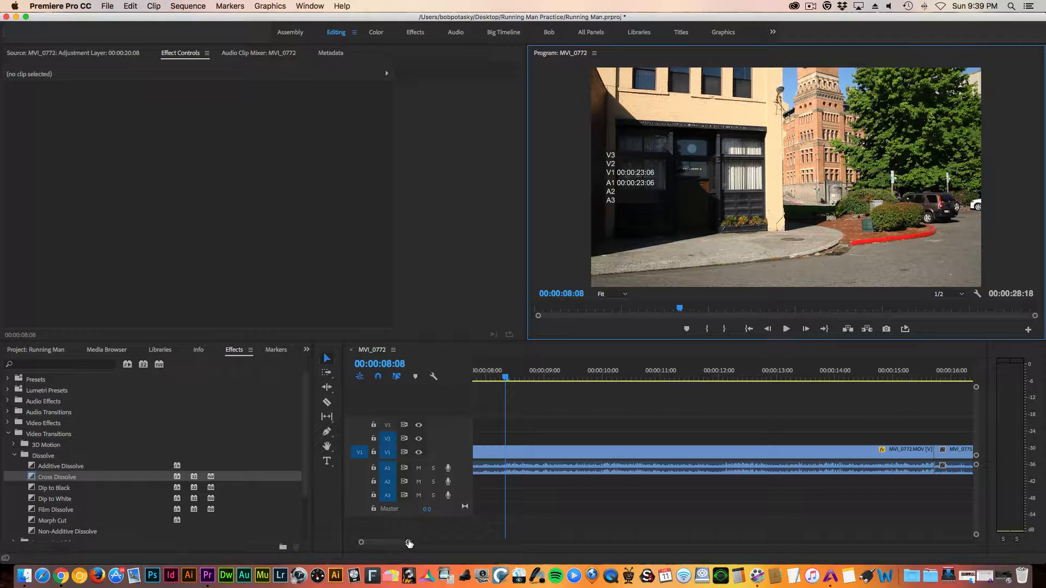
- Add a two-line text credit at 00:00:26:18 over the closing Black Video, reading "Edited by" with the editor's full name below, and select it
{"action": "left_click_drag", "start_coordinate": [409, 543], "coordinate": [456, 550]}
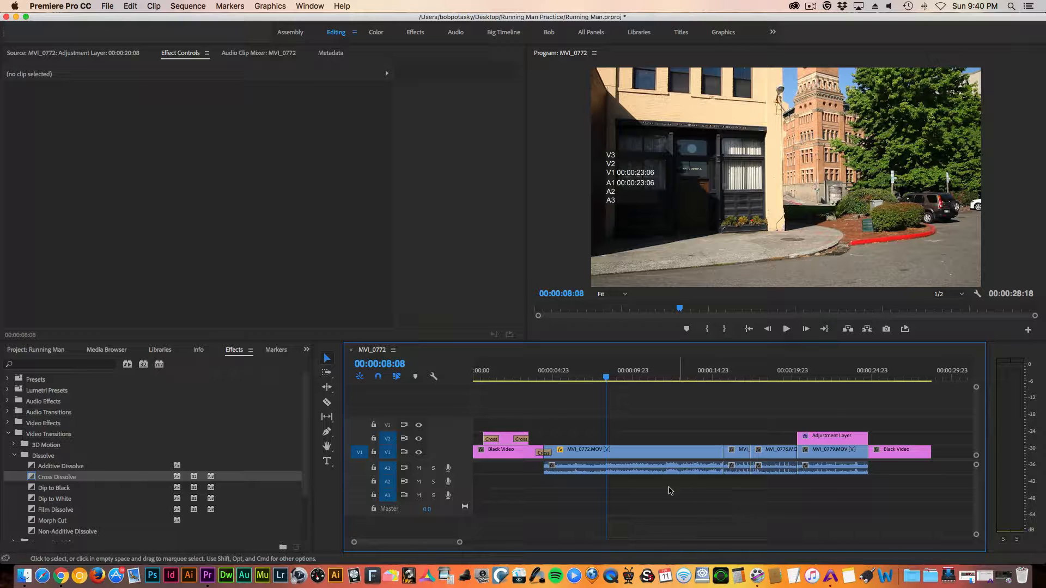
{"action": "left_click_drag", "start_coordinate": [606, 379], "coordinate": [863, 425]}
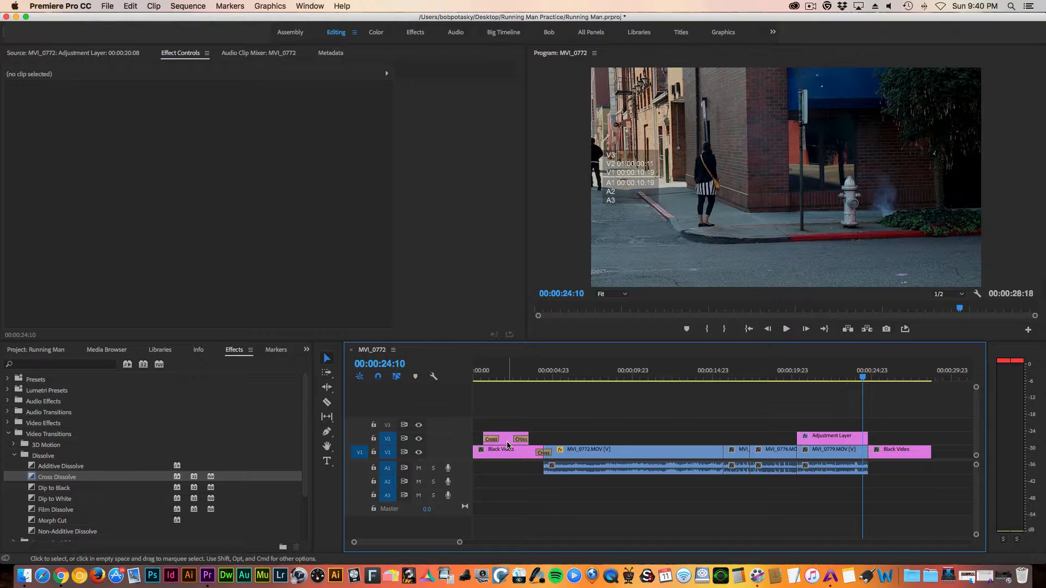
{"action": "left_click_drag", "start_coordinate": [861, 376], "coordinate": [900, 380]}
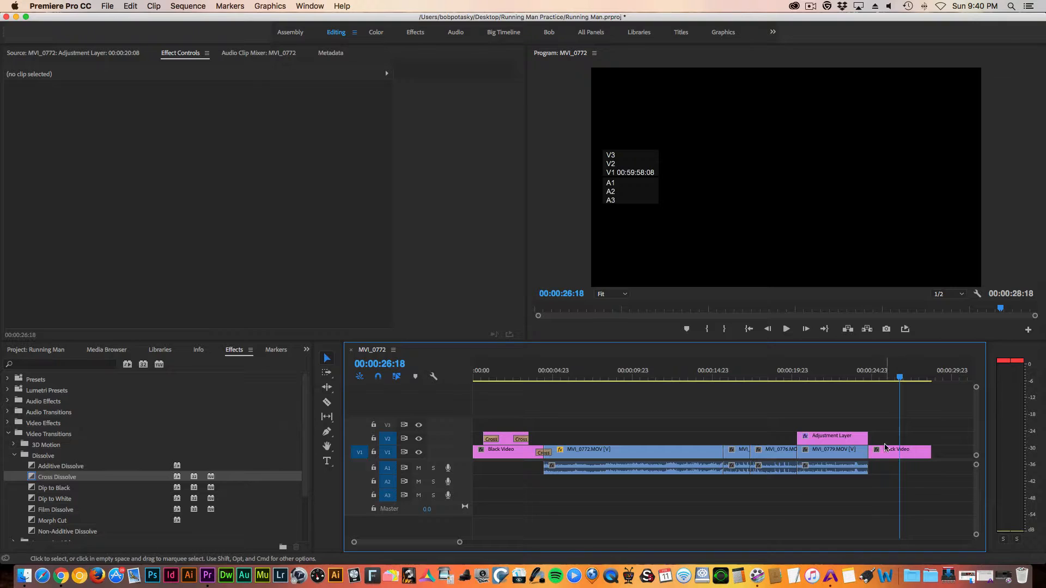
{"action": "left_click", "coordinate": [327, 462]}
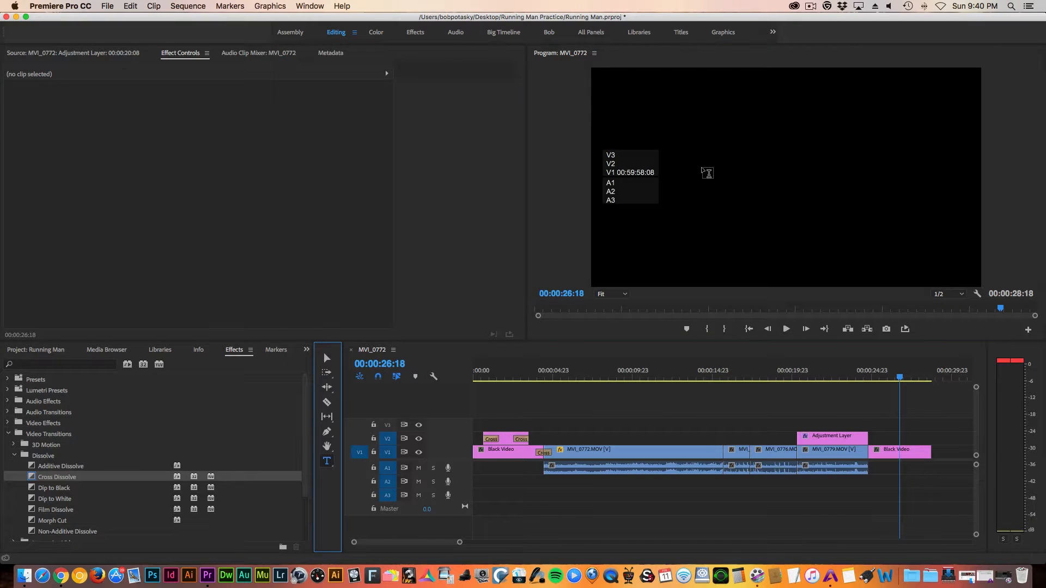
{"action": "left_click", "coordinate": [705, 169]}
{"action": "type", "text": "E"}
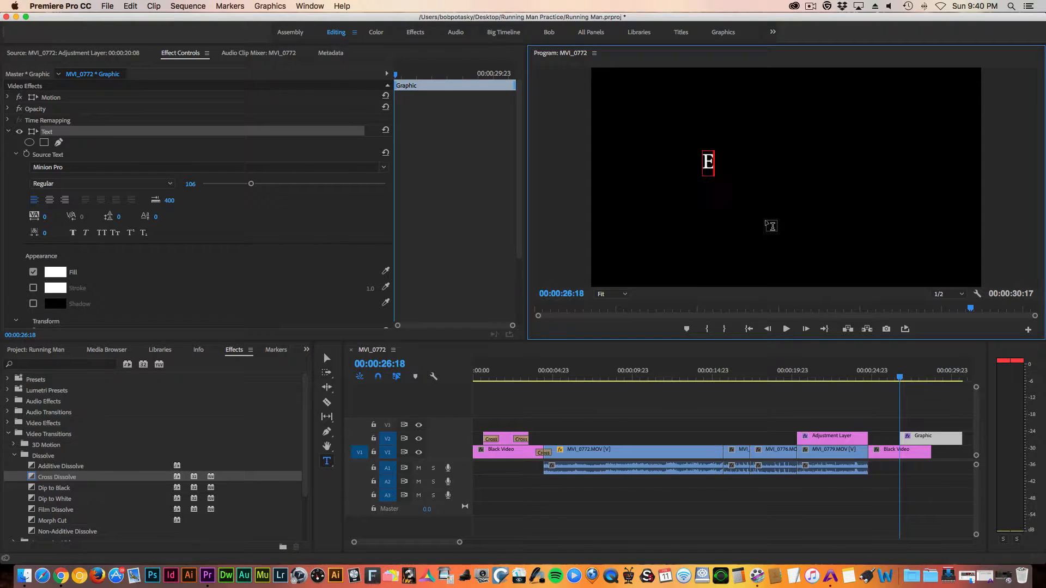
{"action": "type", "text": "dited"}
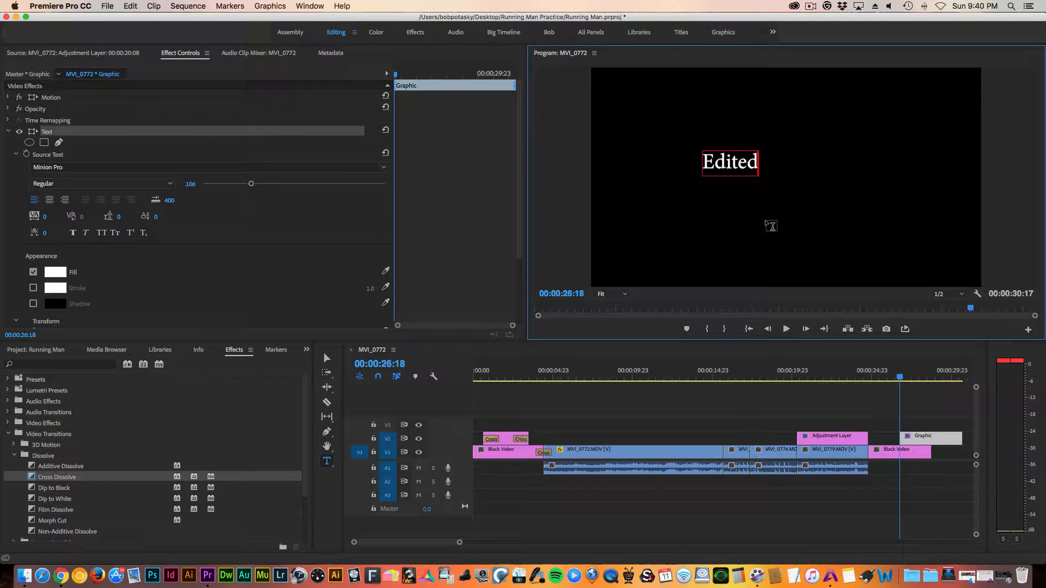
{"action": "type", "text": " by"}
{"action": "key", "text": "Return"}
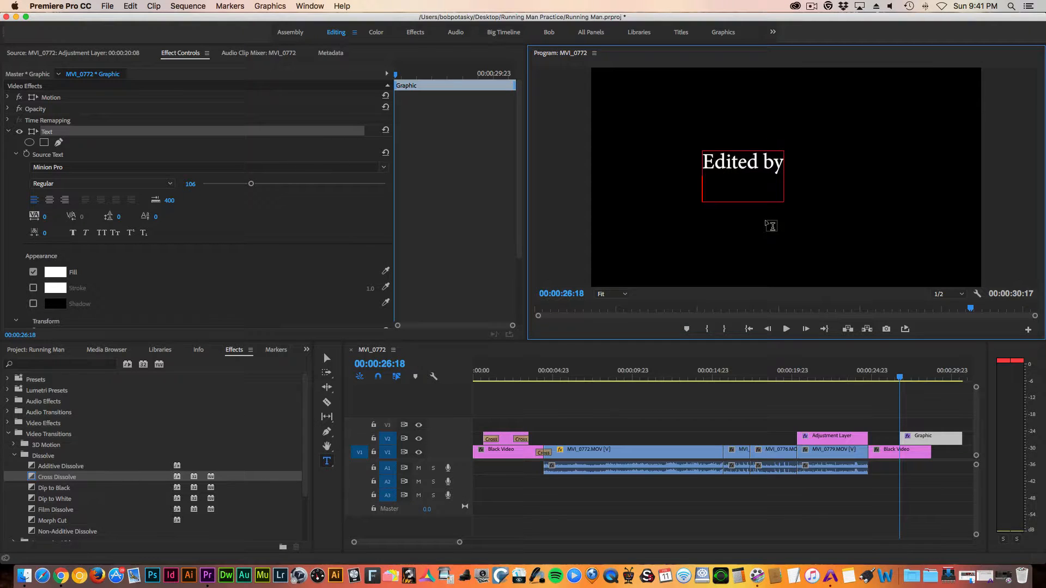
{"action": "type", "text": "Bob Potasky"}
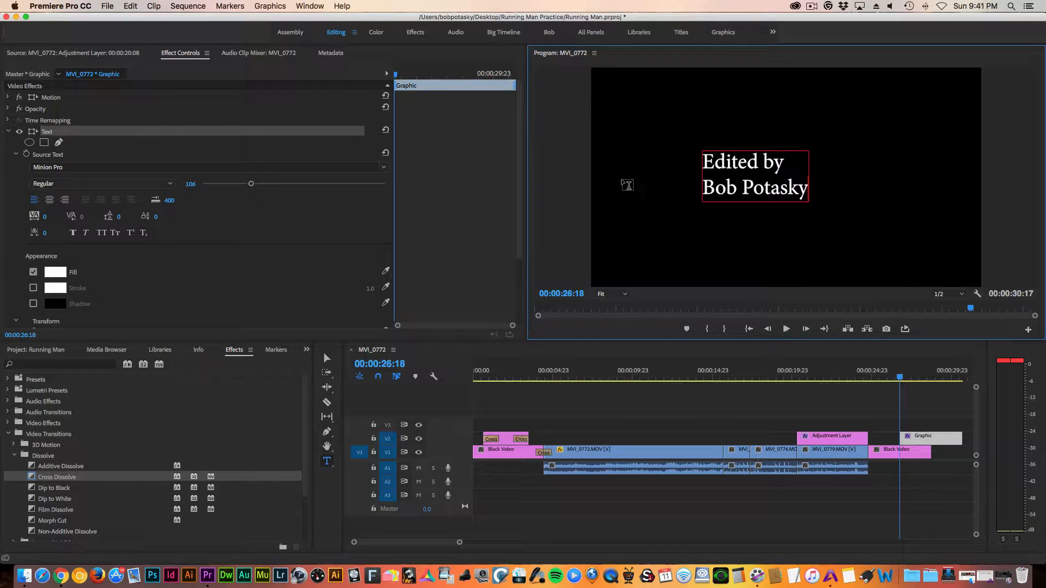
{"action": "left_click", "coordinate": [327, 357]}
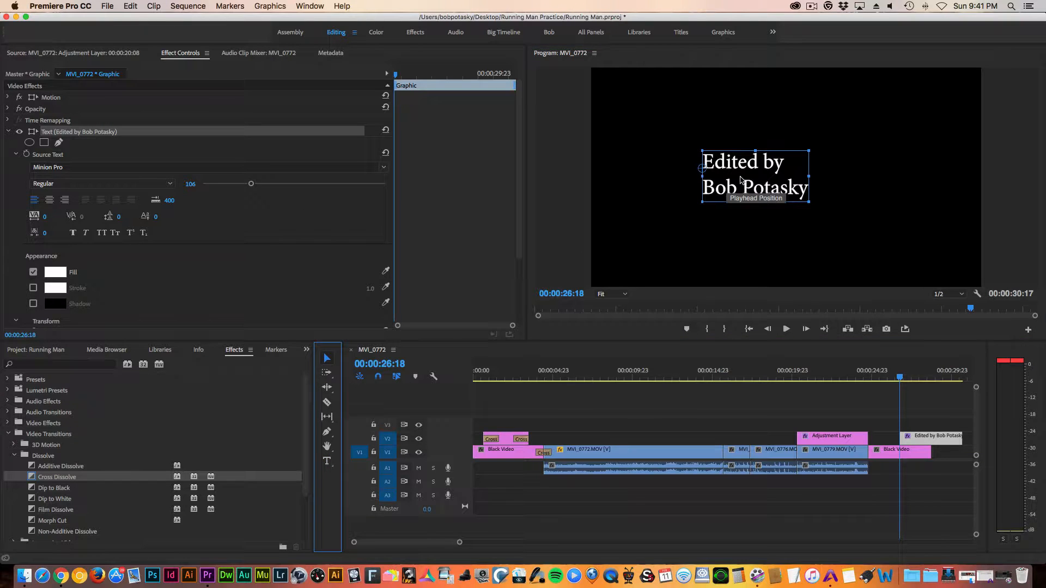
{"action": "left_click", "coordinate": [741, 180]}
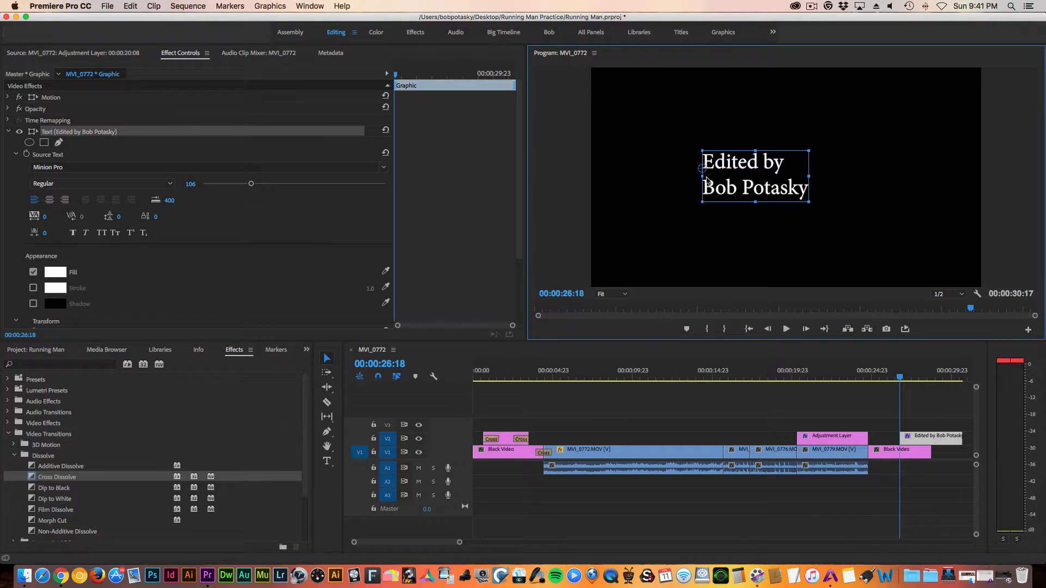
- Center-align the two lines of the closing credit, enlarge the text and position it in the middle of the frame
{"action": "left_click", "coordinate": [49, 201]}
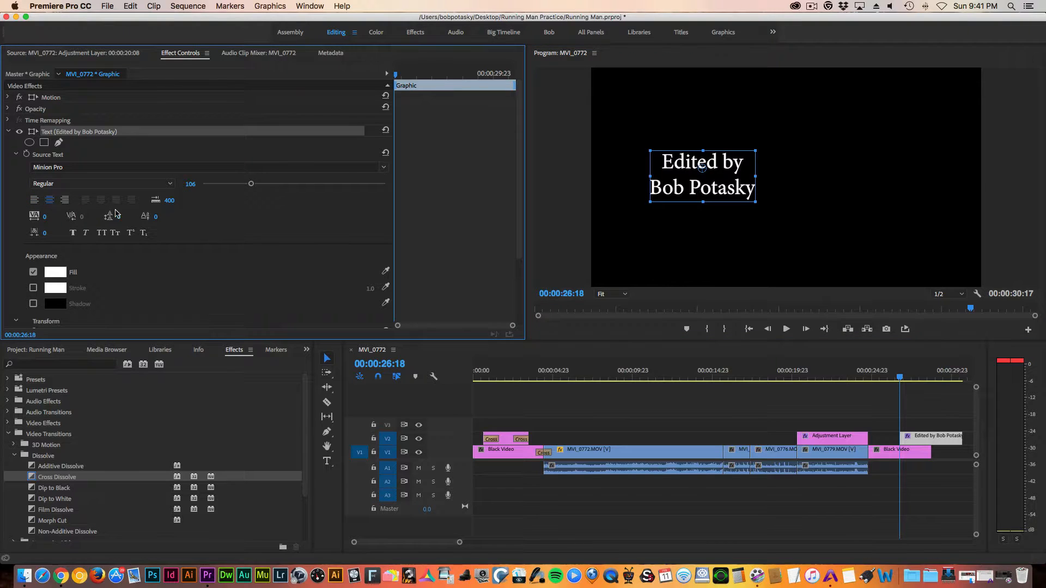
{"action": "left_click_drag", "start_coordinate": [718, 196], "coordinate": [867, 223]}
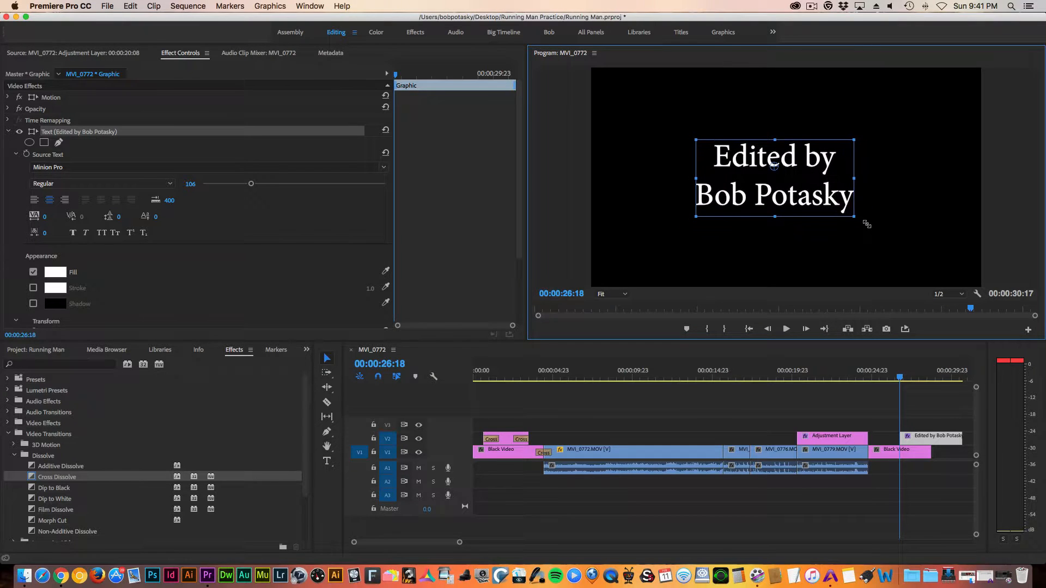
{"action": "left_click_drag", "start_coordinate": [786, 203], "coordinate": [792, 201]}
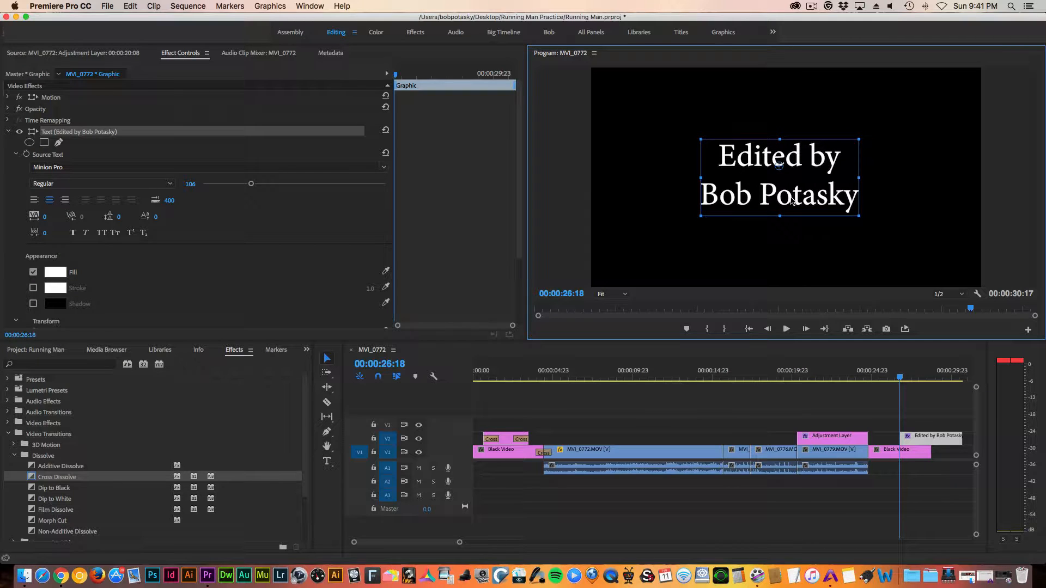
{"action": "left_click", "coordinate": [893, 255]}
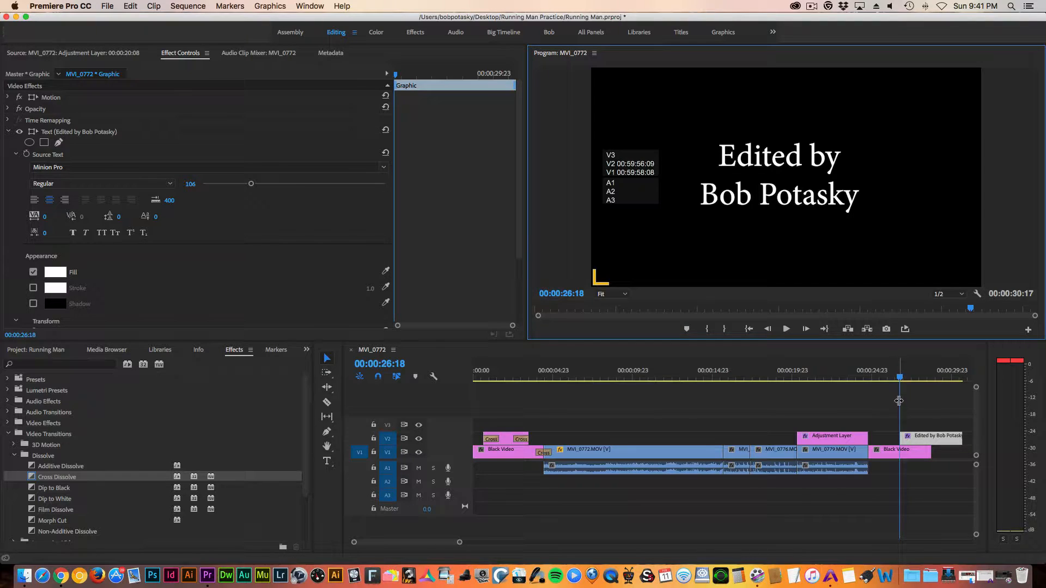
- Shift the credit graphic earlier and trim its end so it sits just inside both ends of the closing Black Video
{"action": "left_click_drag", "start_coordinate": [898, 380], "coordinate": [846, 377]}
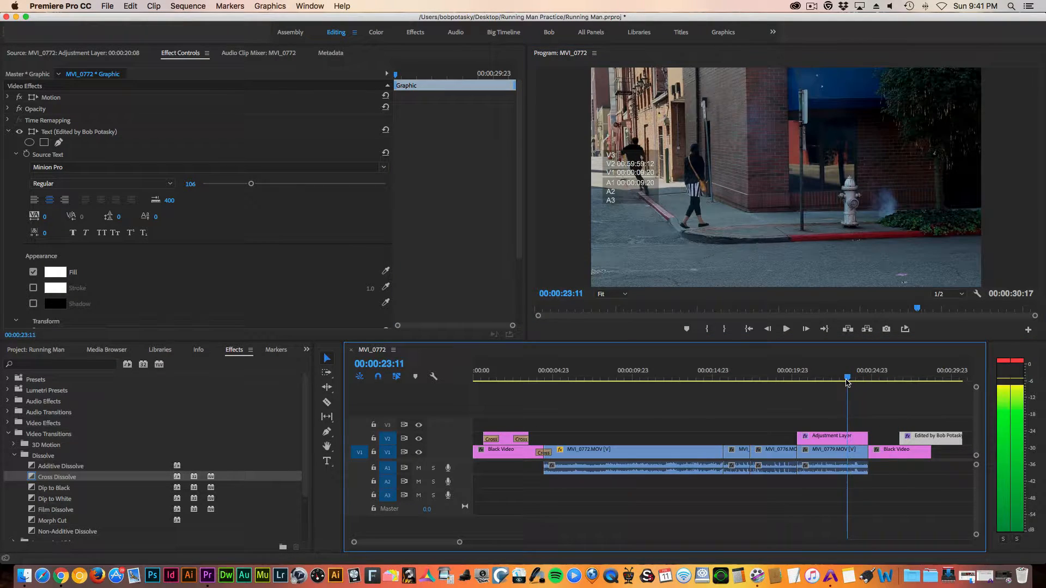
{"action": "left_click_drag", "start_coordinate": [913, 440], "coordinate": [904, 440]}
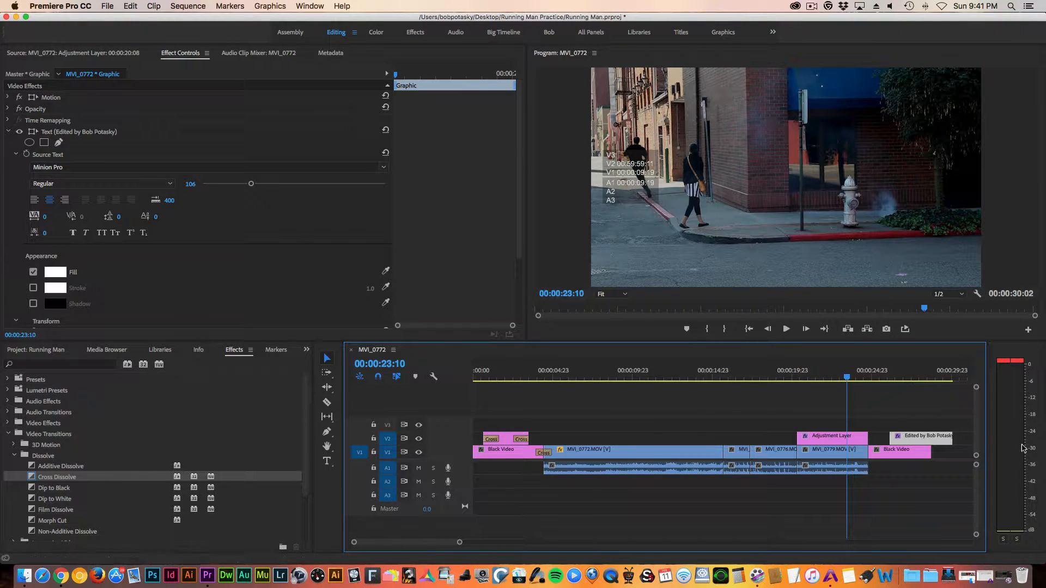
{"action": "left_click_drag", "start_coordinate": [899, 440], "coordinate": [921, 437]}
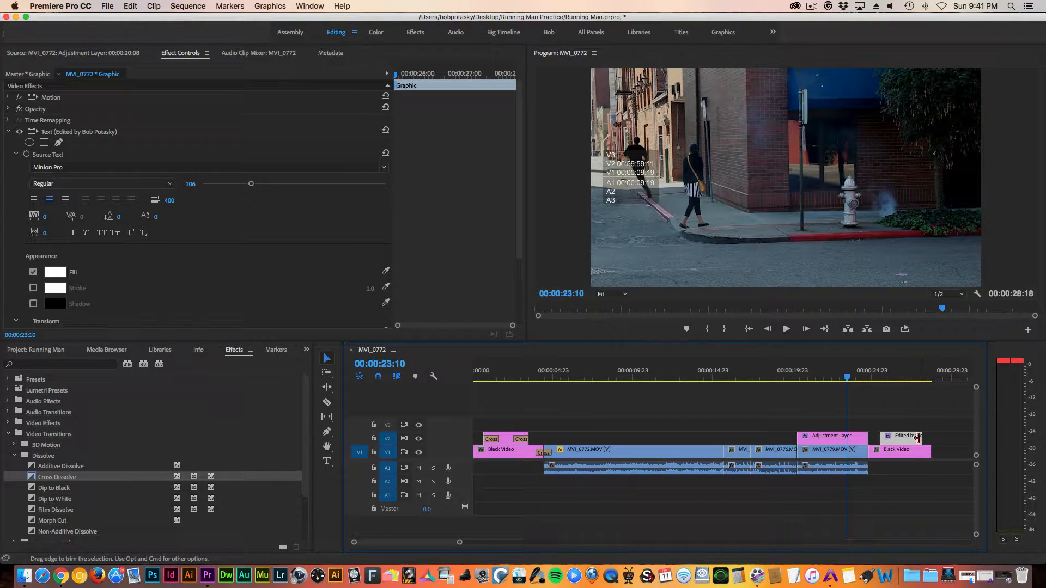
- Play the end of the sequence through the credit, and replay the opening up to the title
{"action": "left_click", "coordinate": [785, 328]}
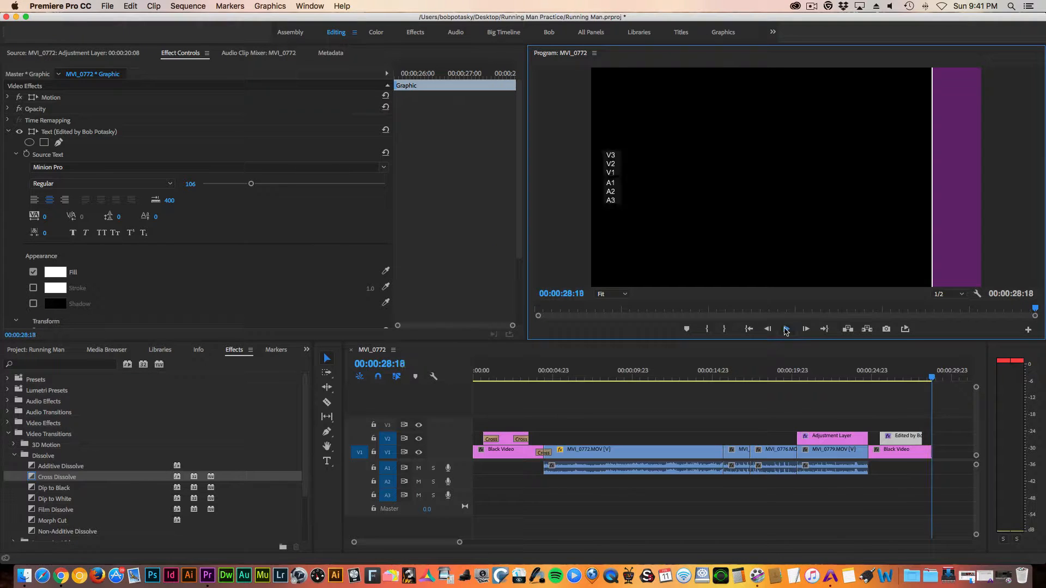
{"action": "left_click", "coordinate": [786, 328]}
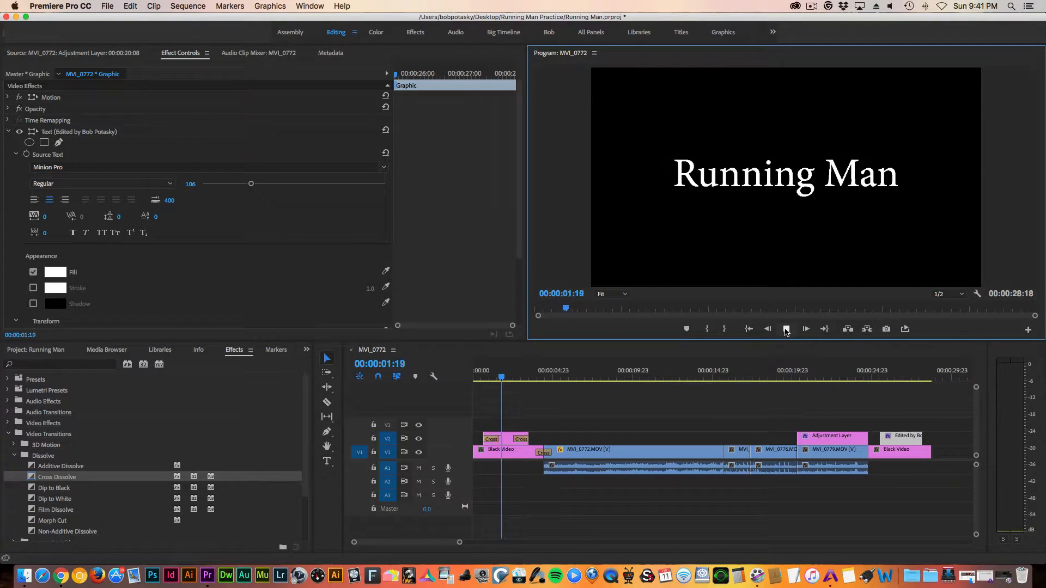
{"action": "left_click", "coordinate": [786, 329]}
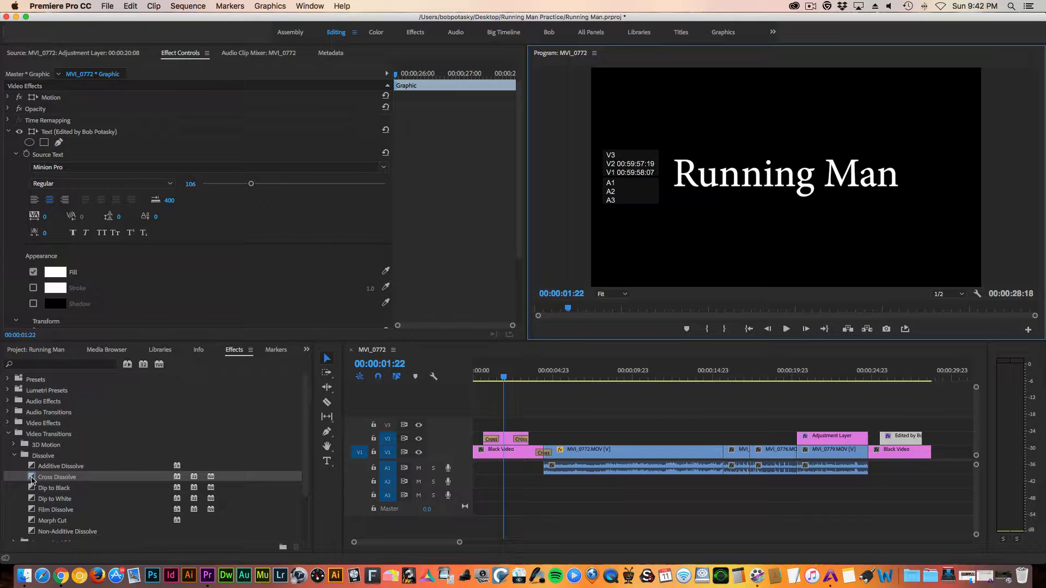
- Apply a Cross Dissolve between MVI_0779.MOV and the closing Black Video and at both ends of the credit, and play the ending
{"action": "left_click", "coordinate": [32, 478]}
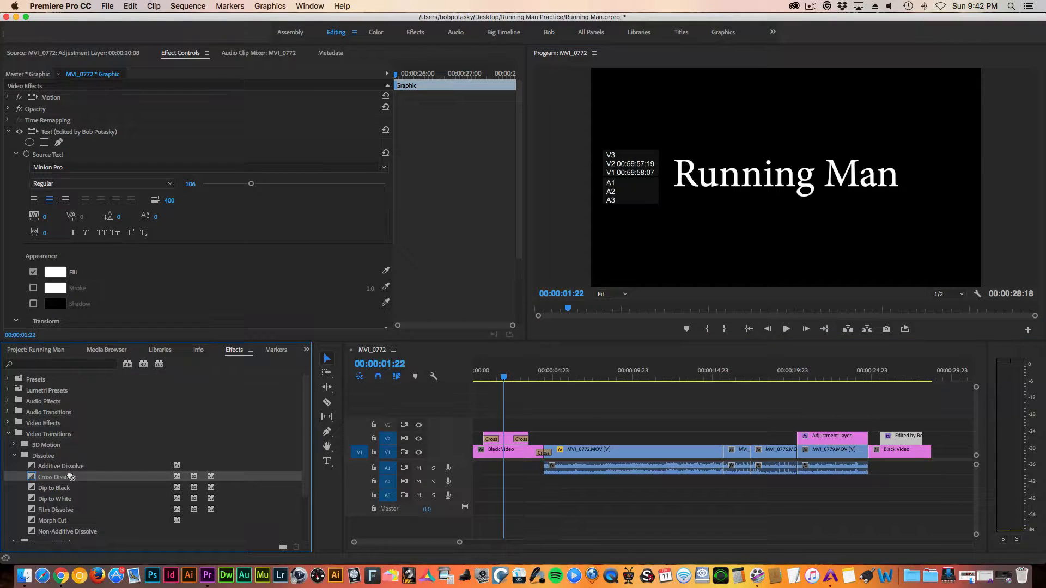
{"action": "left_click_drag", "start_coordinate": [70, 476], "coordinate": [867, 456]}
{"action": "left_click_drag", "start_coordinate": [31, 478], "coordinate": [883, 439]}
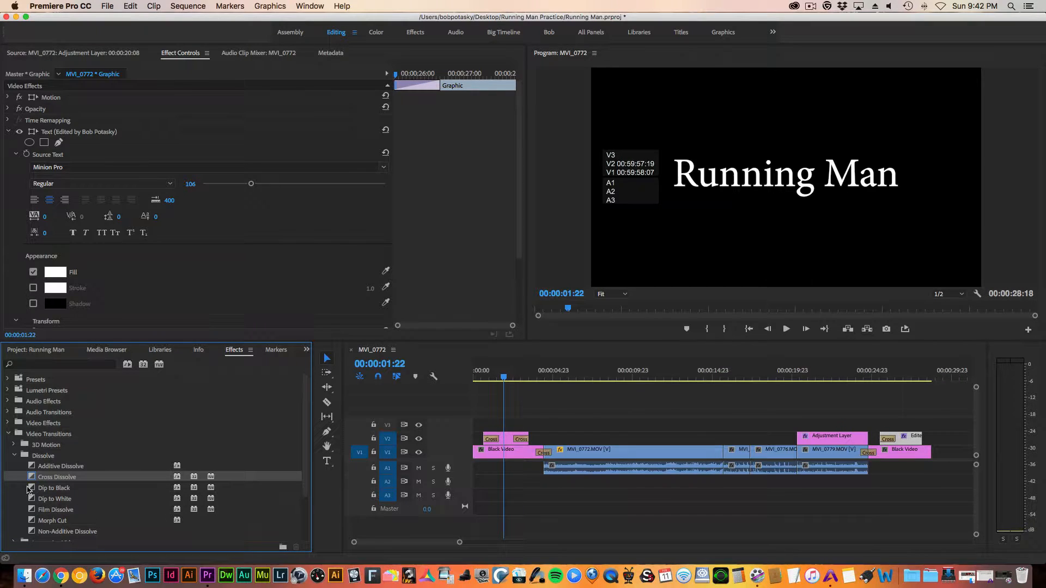
{"action": "left_click_drag", "start_coordinate": [276, 480], "coordinate": [921, 439]}
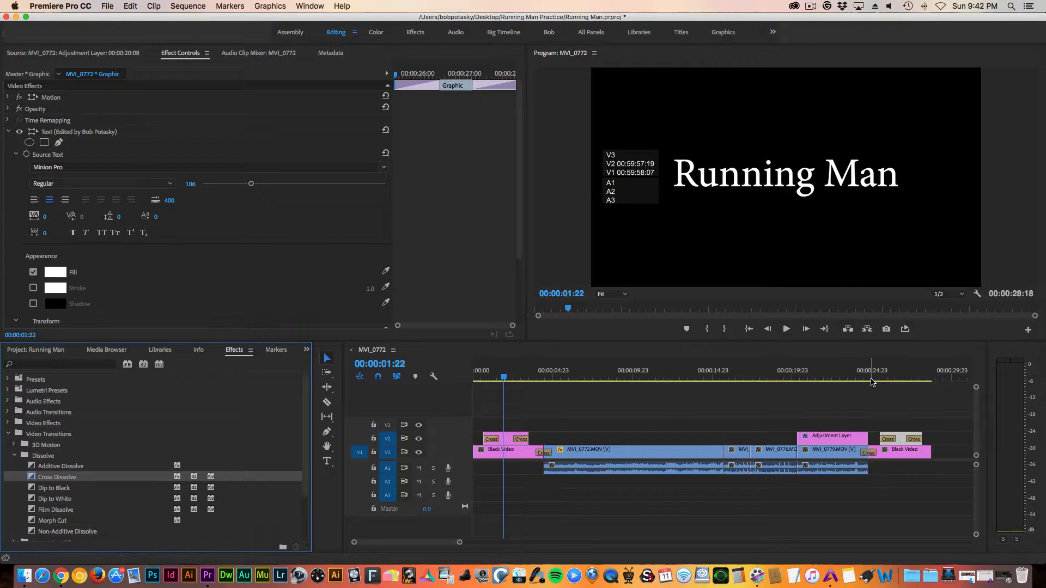
{"action": "left_click", "coordinate": [842, 377]}
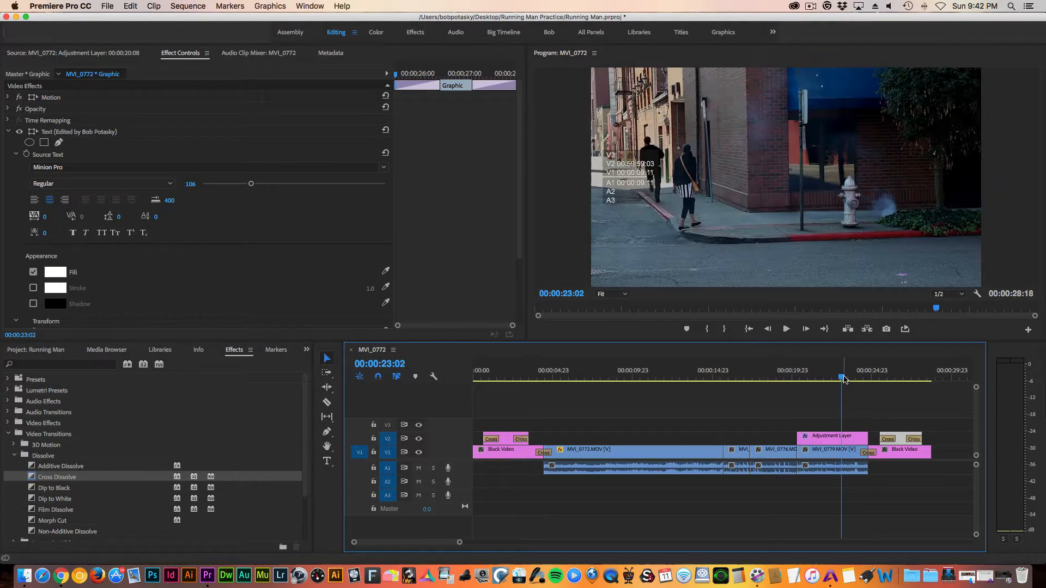
{"action": "left_click", "coordinate": [786, 330]}
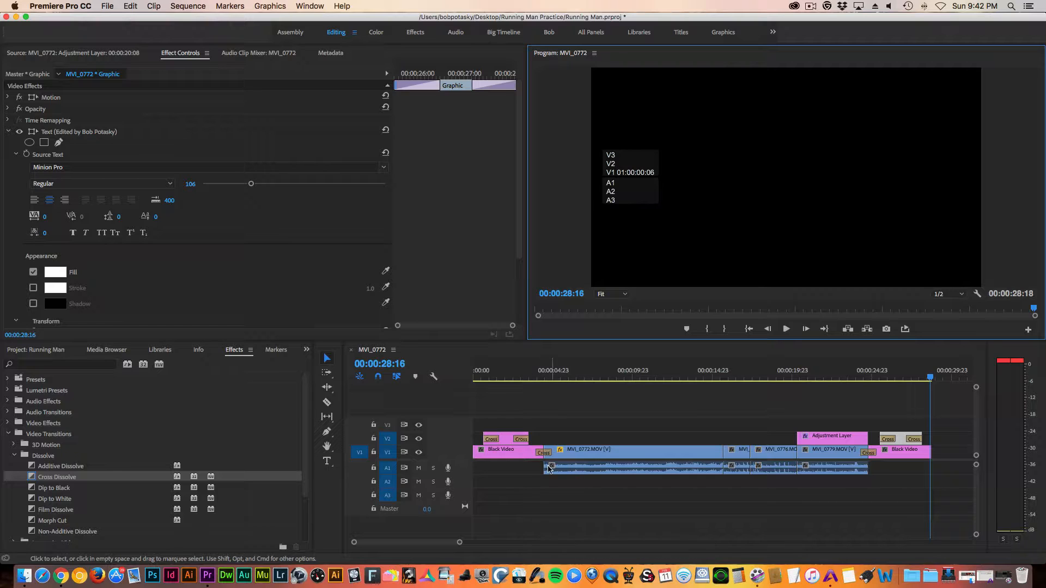
- Mute audio track A1 and collapse the Dissolve and Video Transitions effect folders
{"action": "left_click", "coordinate": [418, 470]}
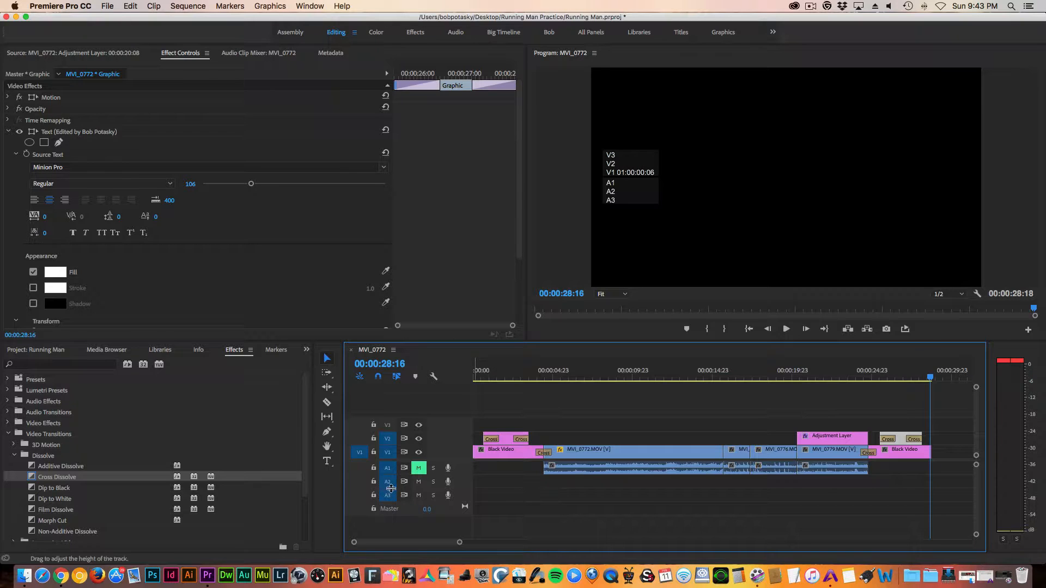
{"action": "left_click", "coordinate": [14, 456]}
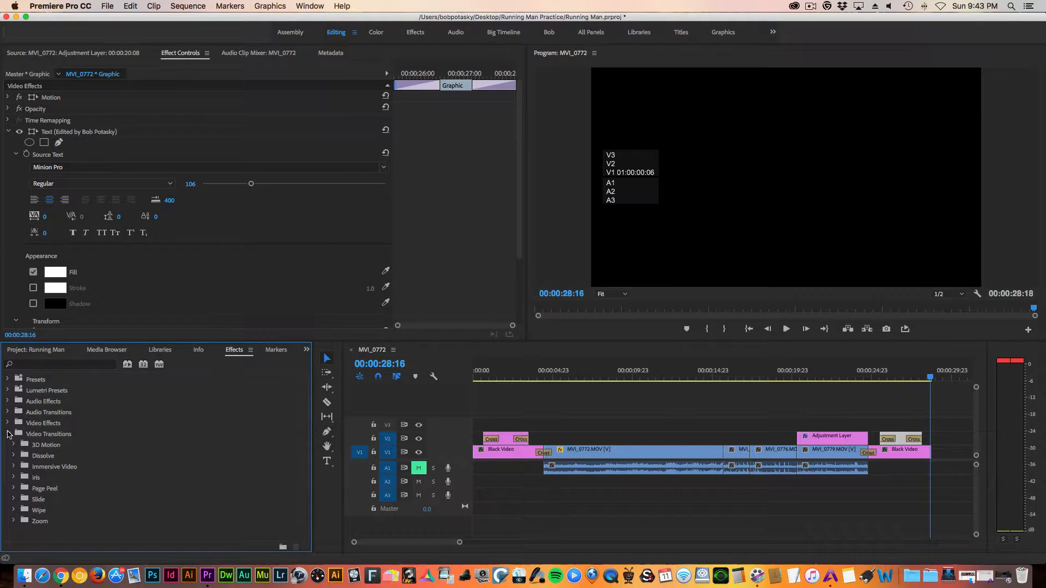
{"action": "left_click", "coordinate": [7, 434]}
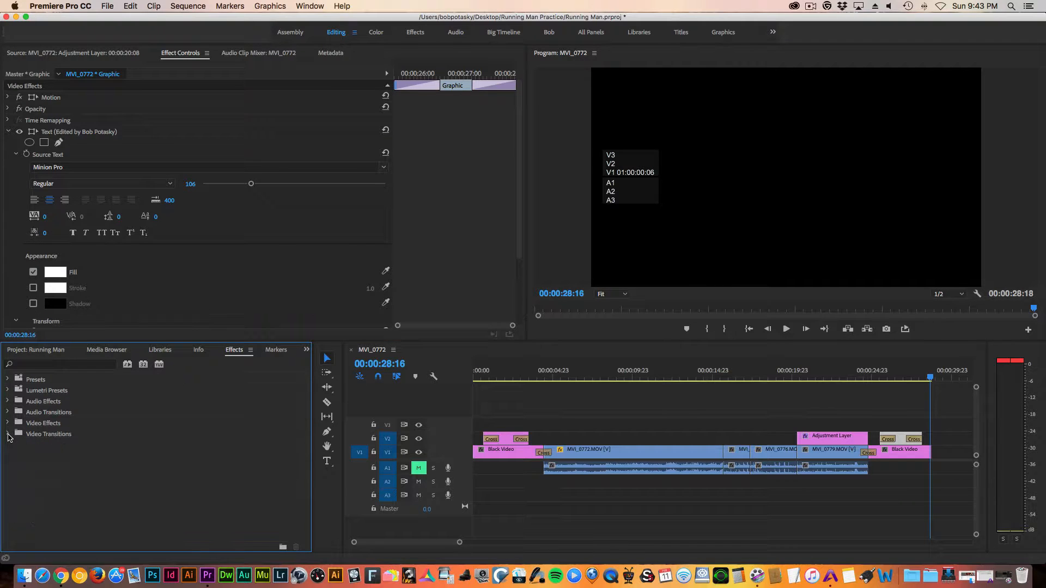
- Place Loophole_Fragment.mp3 from the project on audio track A2, starting at 00:00:01:04
{"action": "left_click", "coordinate": [25, 351]}
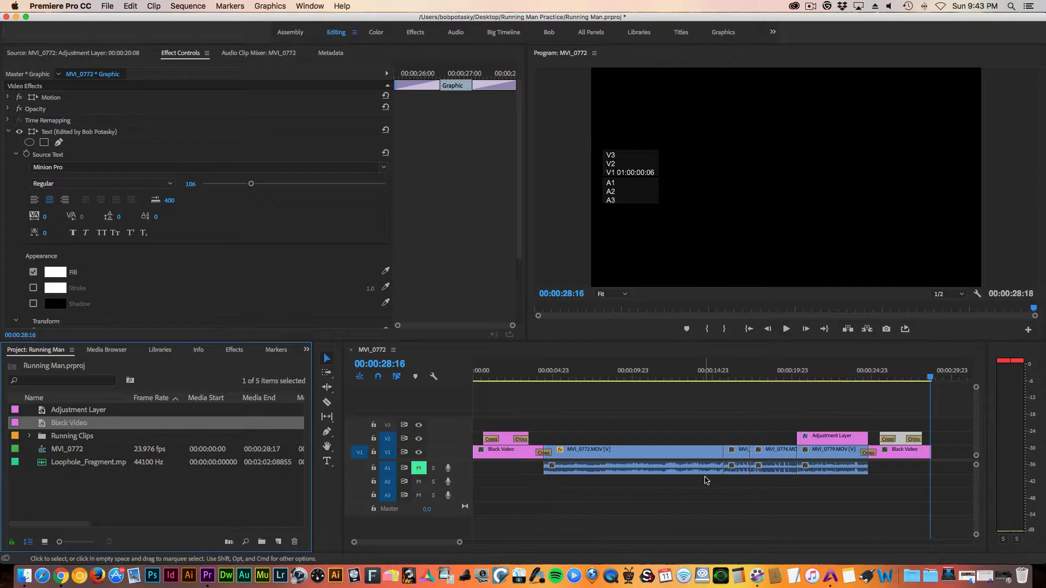
{"action": "left_click_drag", "start_coordinate": [933, 380], "coordinate": [494, 412]}
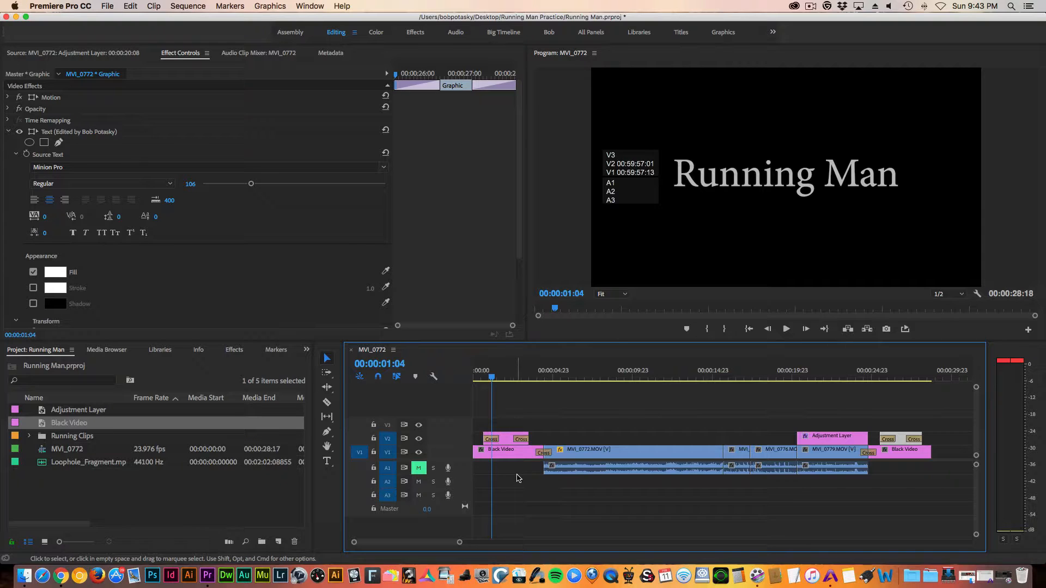
{"action": "left_click", "coordinate": [42, 465]}
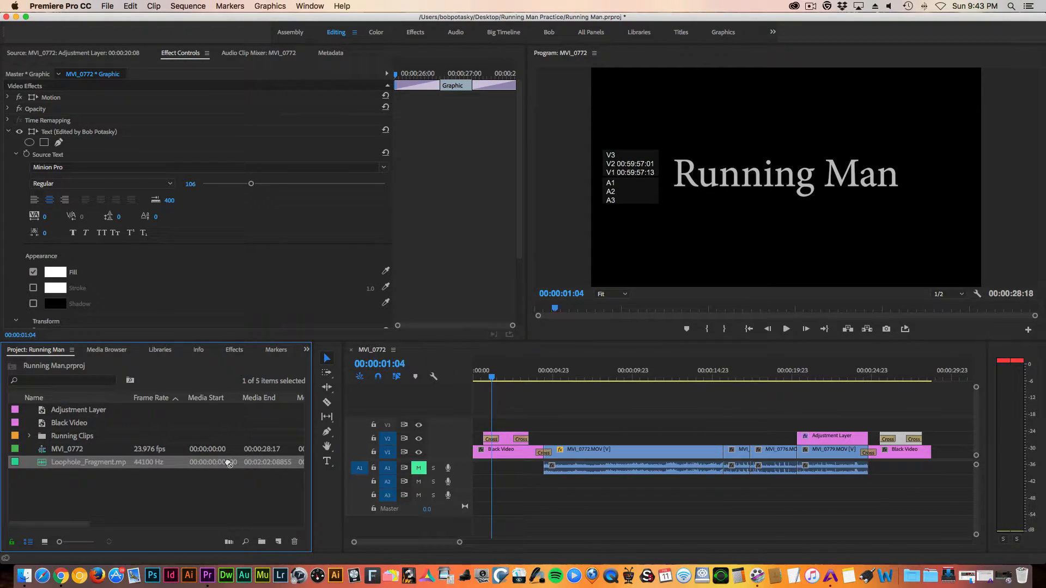
{"action": "left_click_drag", "start_coordinate": [228, 463], "coordinate": [494, 483]}
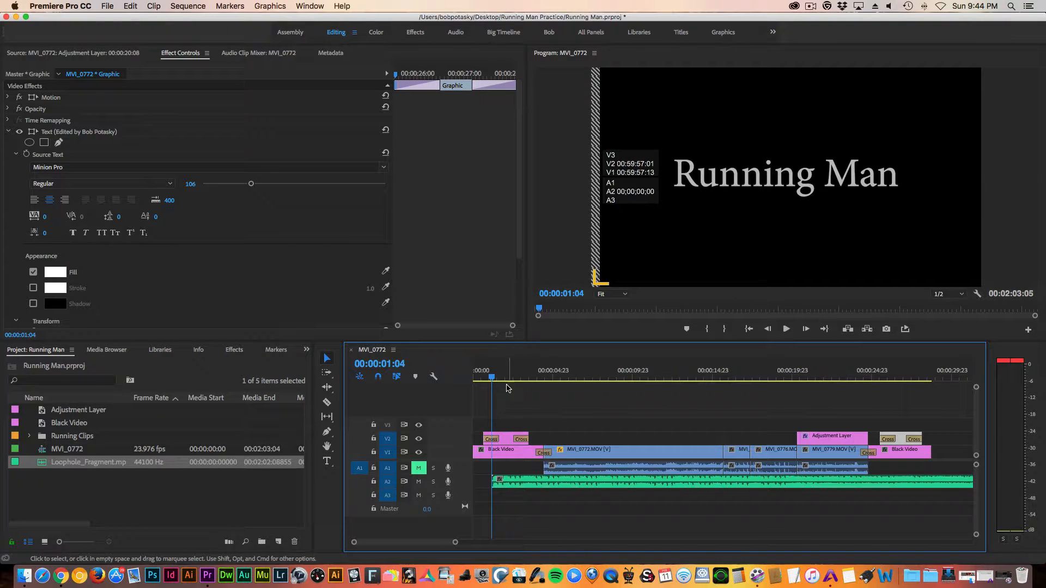
- Move the music clip earlier so it starts at 00:00:00:15, in line with the start of the opening title
{"action": "left_click_drag", "start_coordinate": [492, 380], "coordinate": [483, 385]}
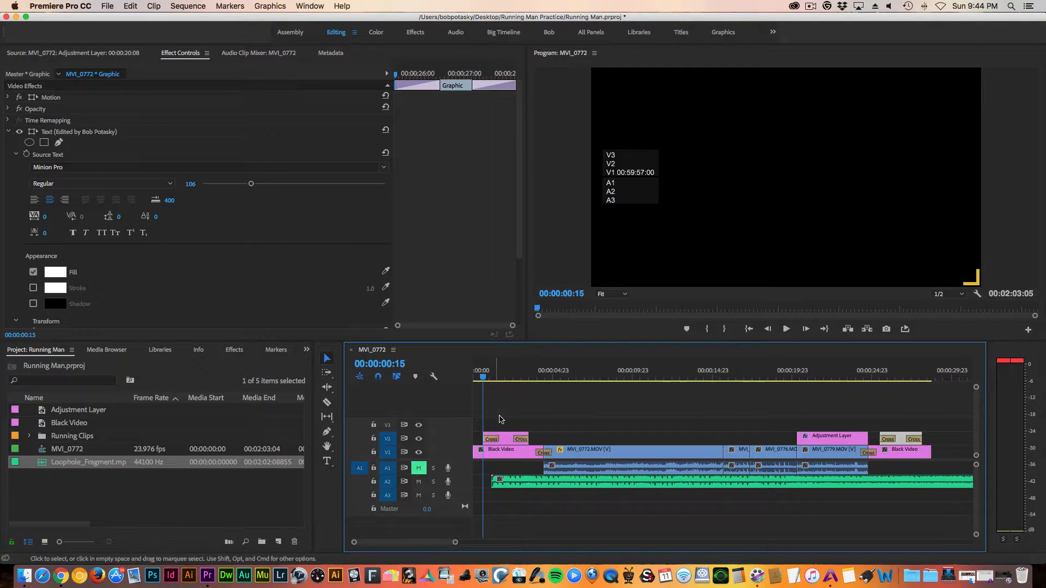
{"action": "left_click", "coordinate": [518, 485]}
{"action": "left_click_drag", "start_coordinate": [518, 485], "coordinate": [509, 486]}
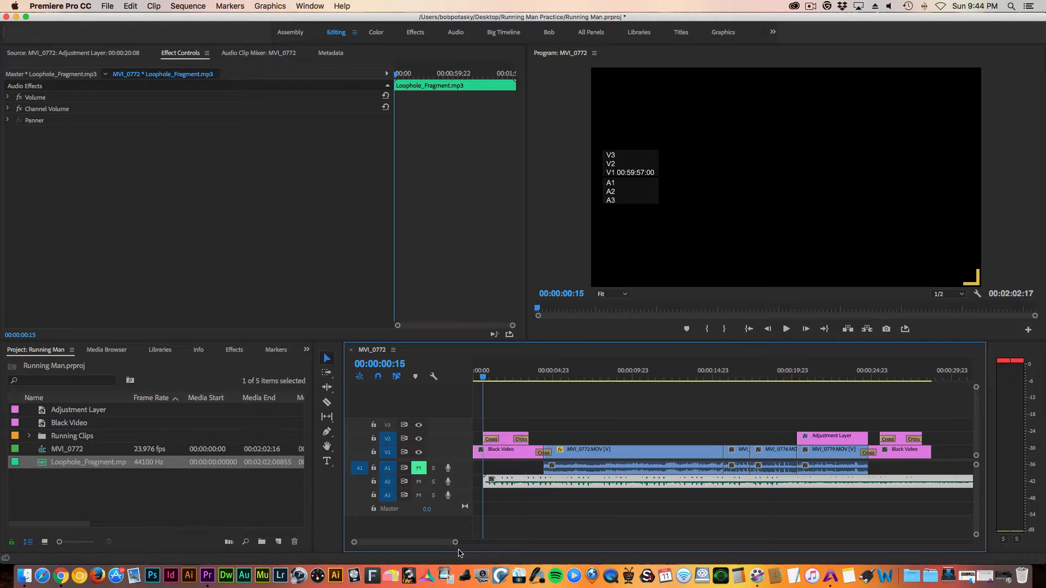
- Split the music clip with the Razor tool at about 00:00:31:05, just past the closing Black Video, and delete the remainder
{"action": "left_click_drag", "start_coordinate": [438, 547], "coordinate": [511, 547]}
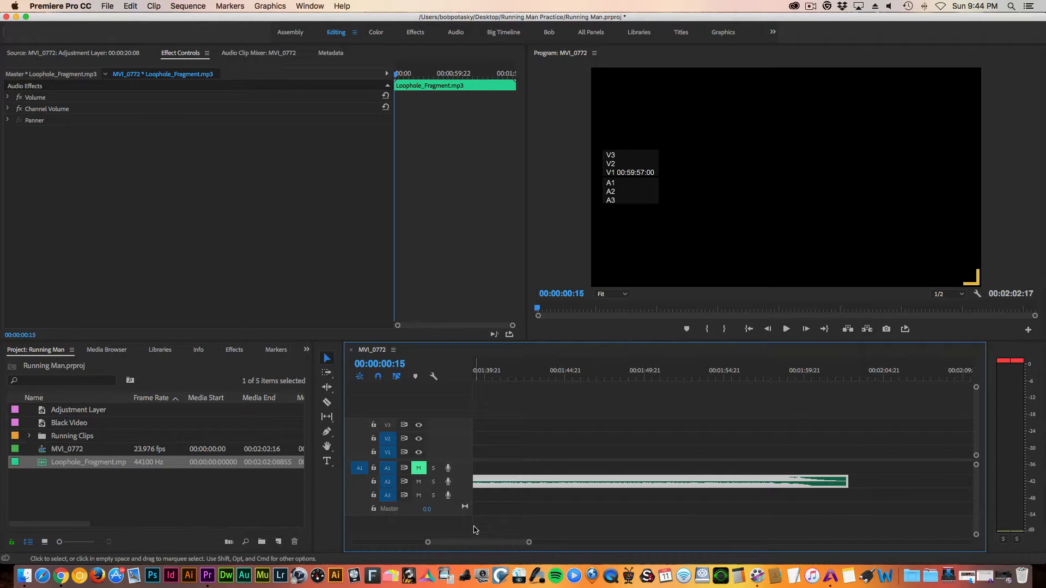
{"action": "left_click_drag", "start_coordinate": [472, 544], "coordinate": [405, 546]}
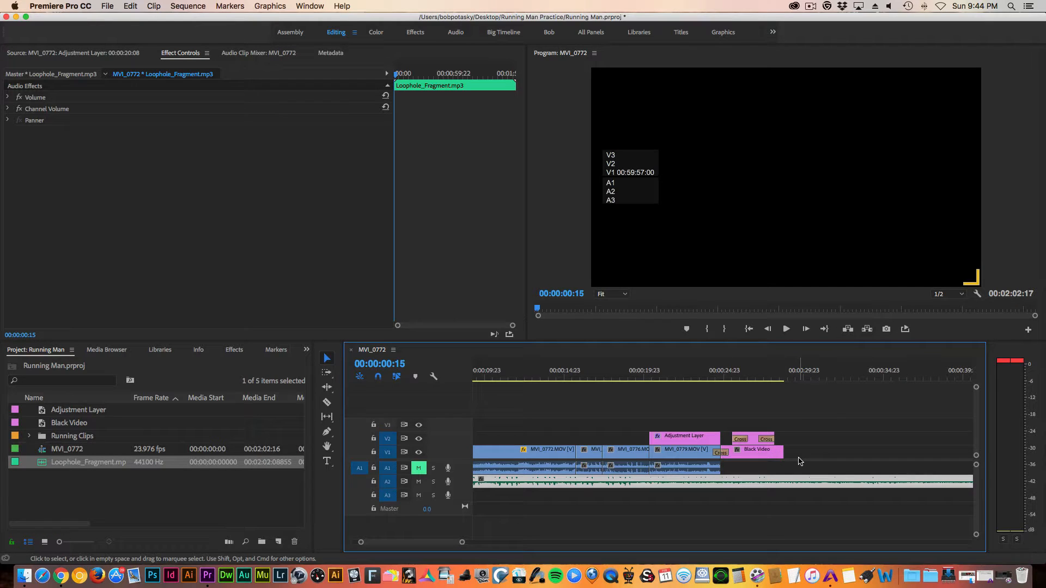
{"action": "left_click", "coordinate": [327, 404]}
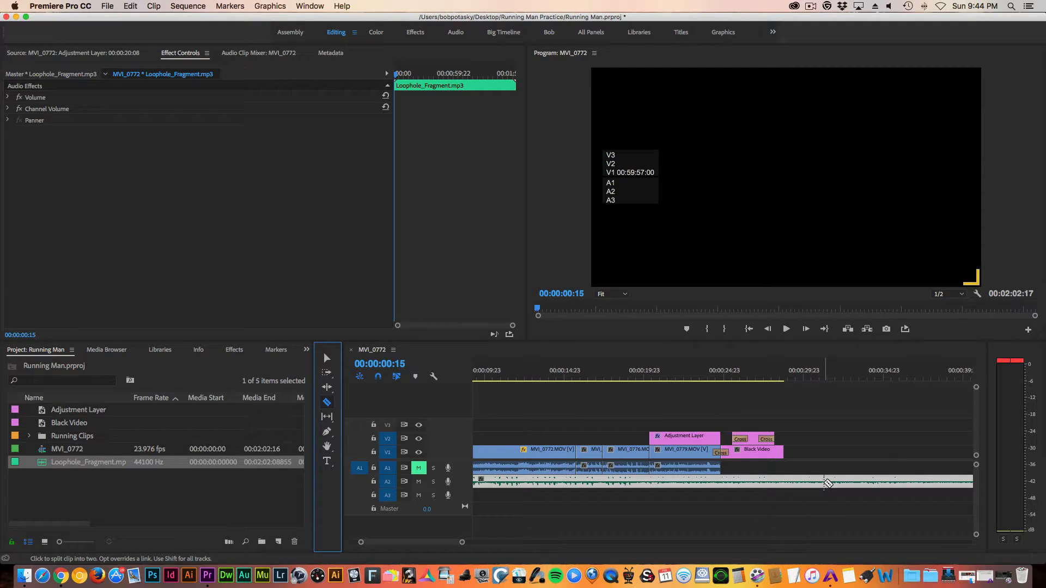
{"action": "left_click", "coordinate": [824, 481]}
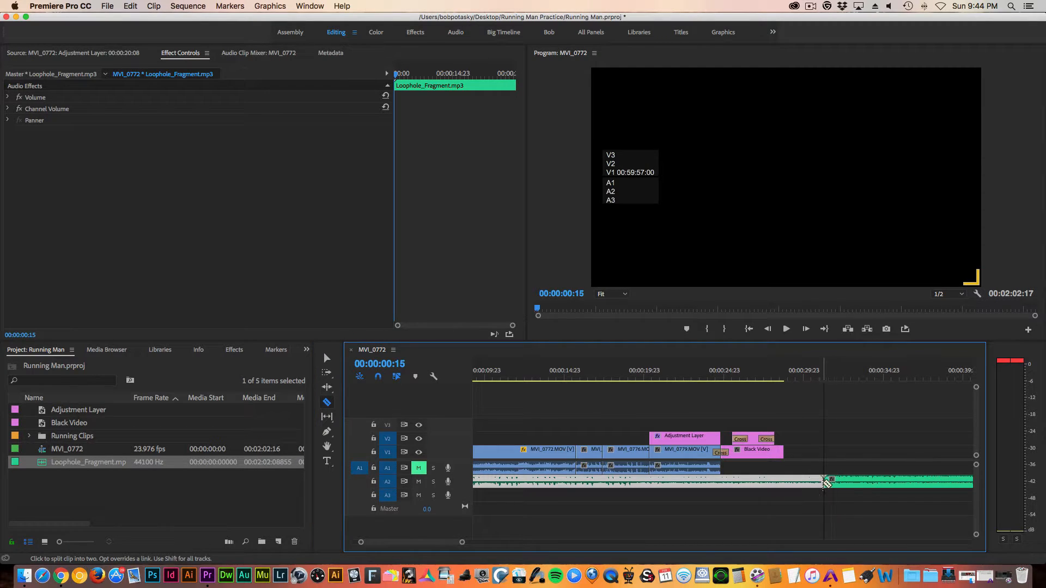
{"action": "left_click", "coordinate": [327, 358]}
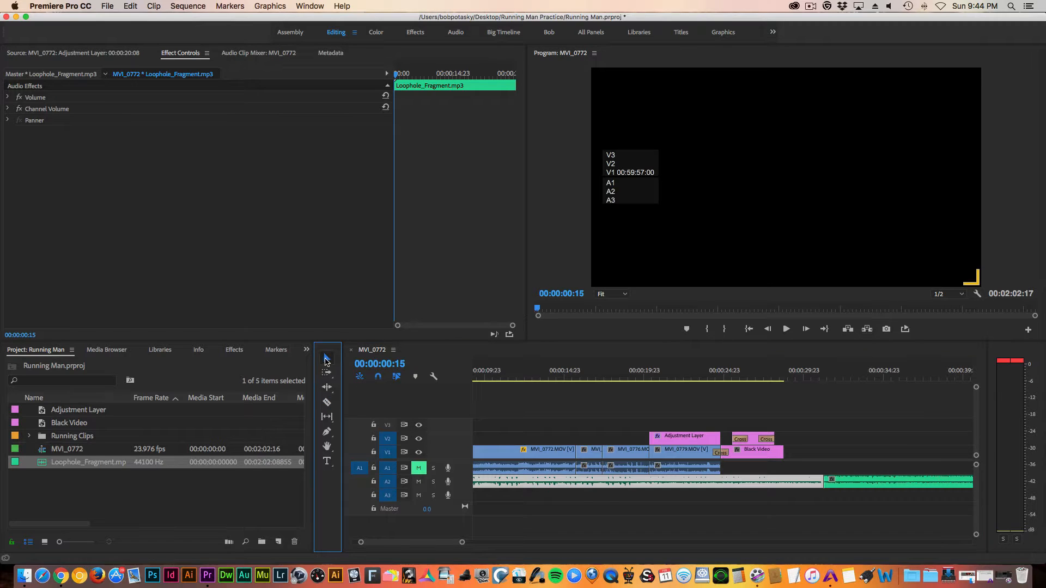
{"action": "left_click", "coordinate": [888, 486]}
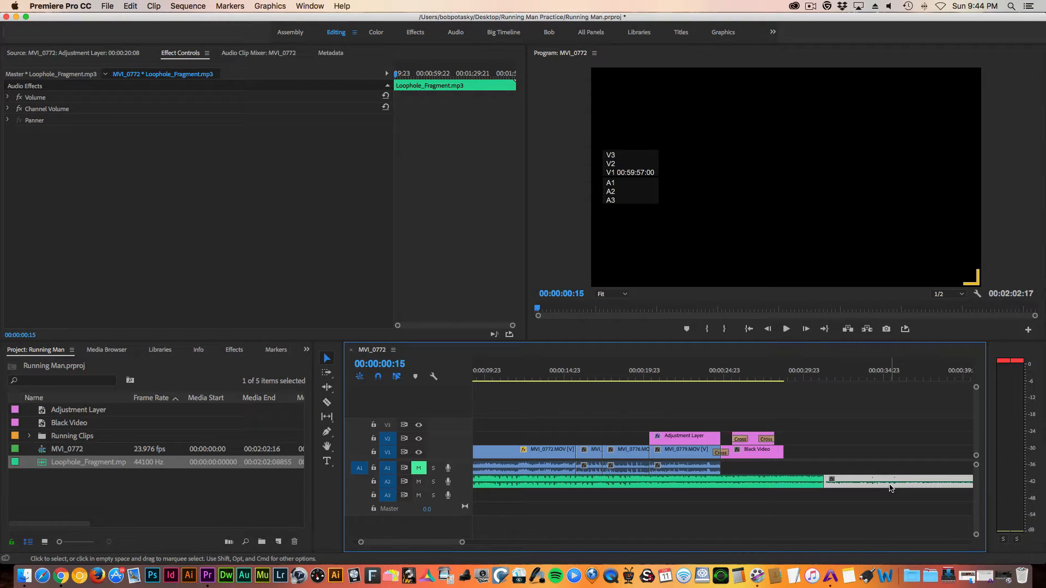
{"action": "key", "text": "Delete"}
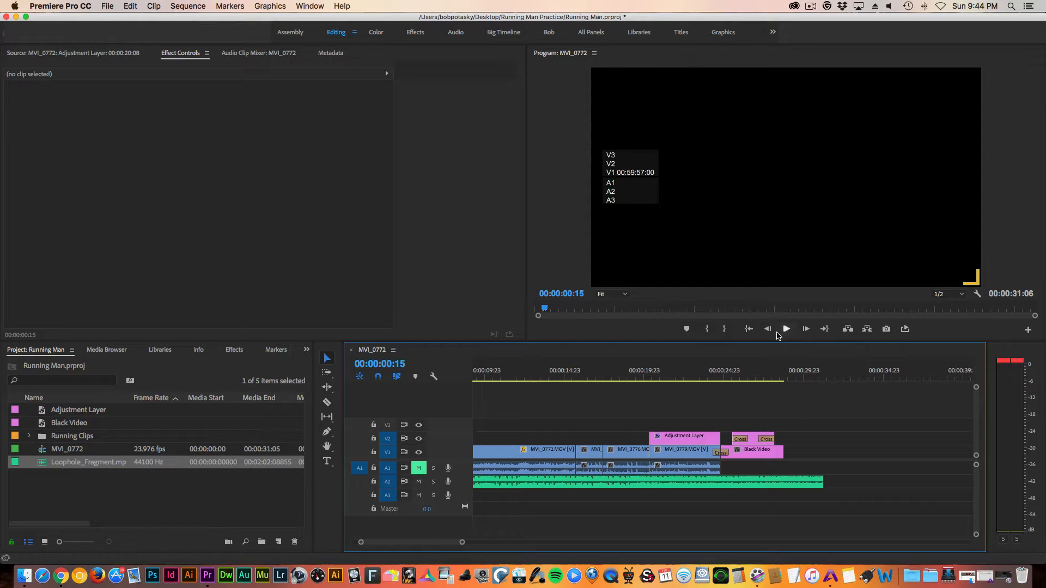
- Play the sequence from the beginning with the music, adjusting the computer's sound volume, and stop within the first MVI_0772 clip
{"action": "left_click", "coordinate": [749, 329]}
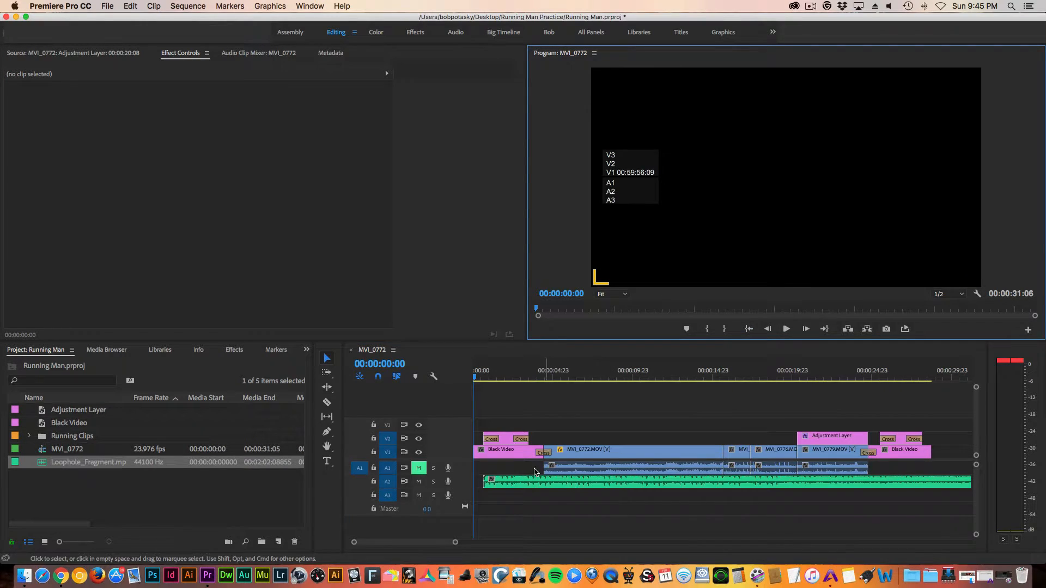
{"action": "left_click", "coordinate": [785, 329]}
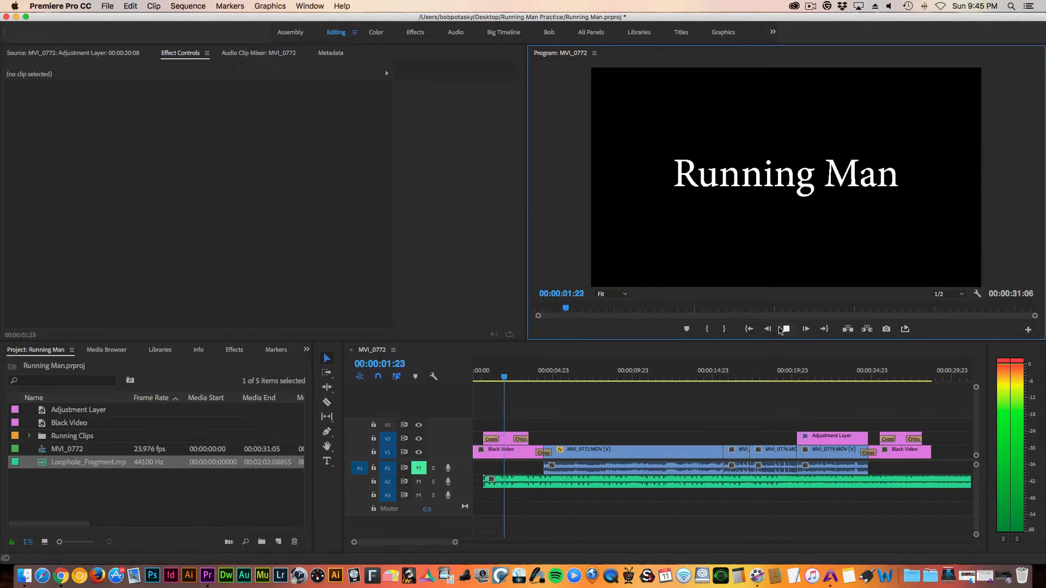
{"action": "left_click", "coordinate": [890, 6]}
{"action": "left_click_drag", "start_coordinate": [888, 68], "coordinate": [888, 61]}
{"action": "left_click", "coordinate": [858, 63]}
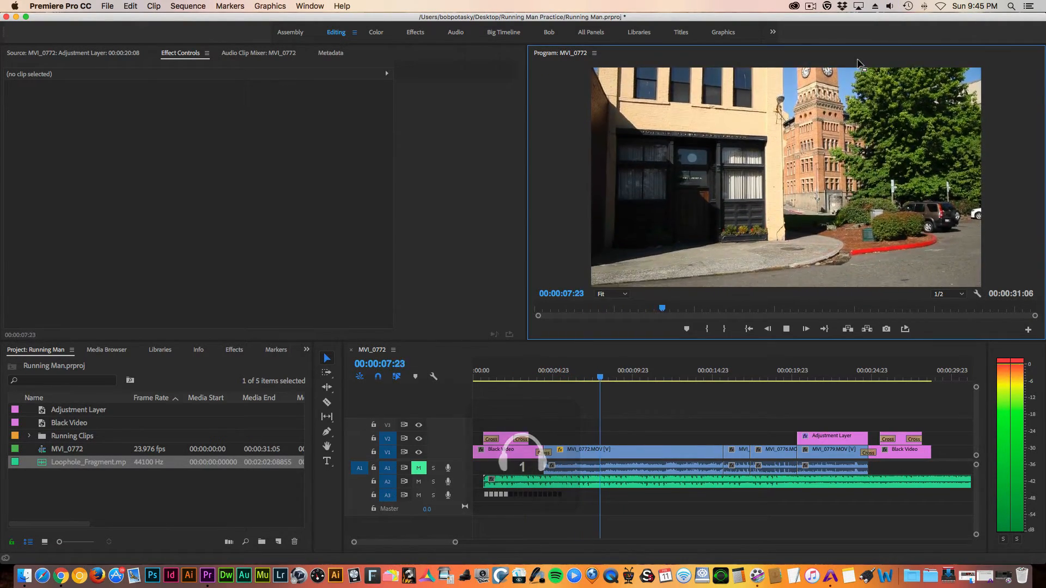
{"action": "left_click", "coordinate": [786, 330]}
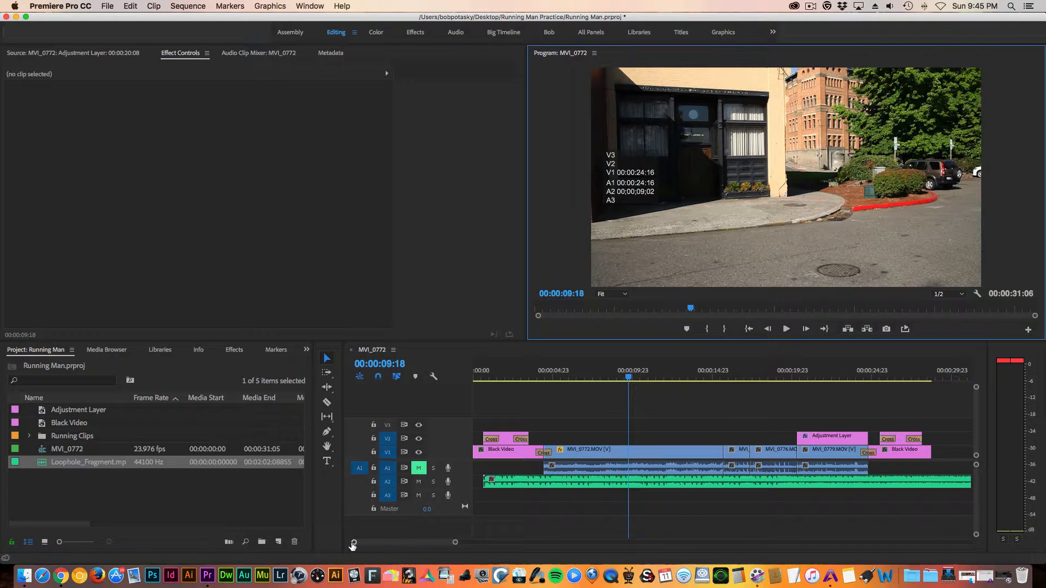
- Increase the height of audio track A2 and play from 00:00:09:18 to about 00:00:12:04 to judge the music level
{"action": "left_click_drag", "start_coordinate": [353, 544], "coordinate": [362, 542]}
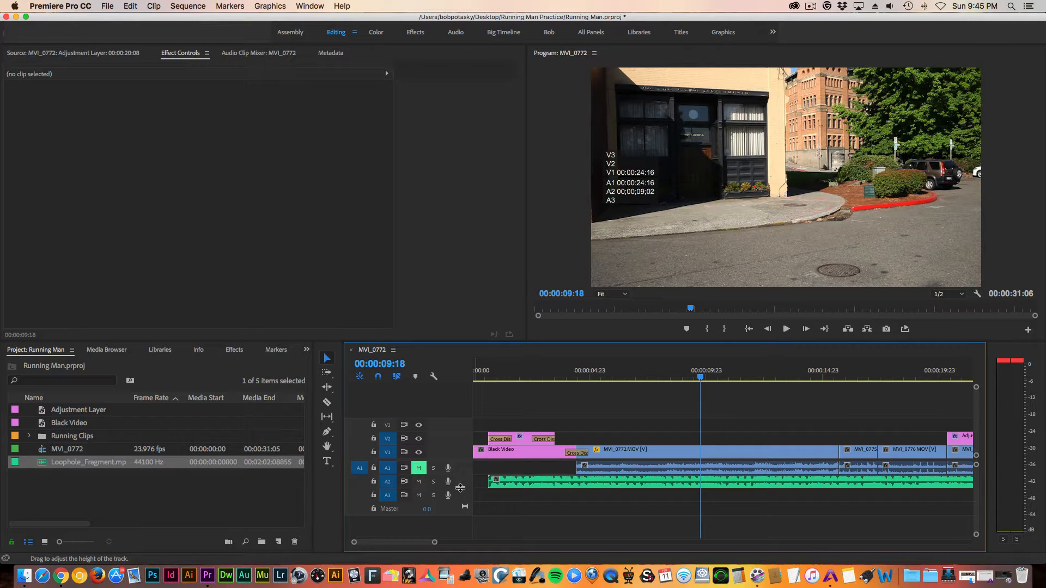
{"action": "left_click_drag", "start_coordinate": [461, 487], "coordinate": [461, 502]}
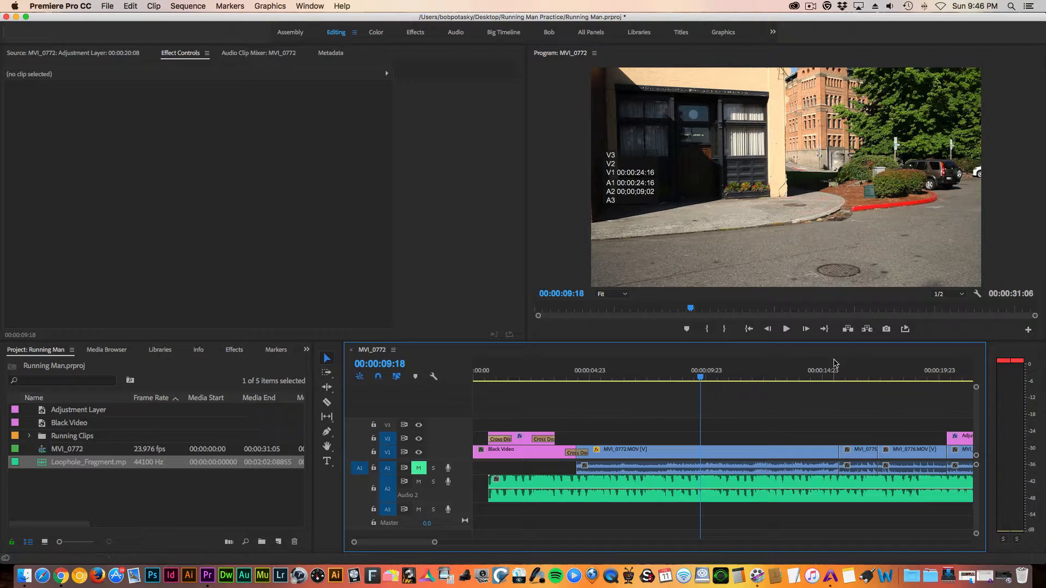
{"action": "left_click", "coordinate": [786, 329]}
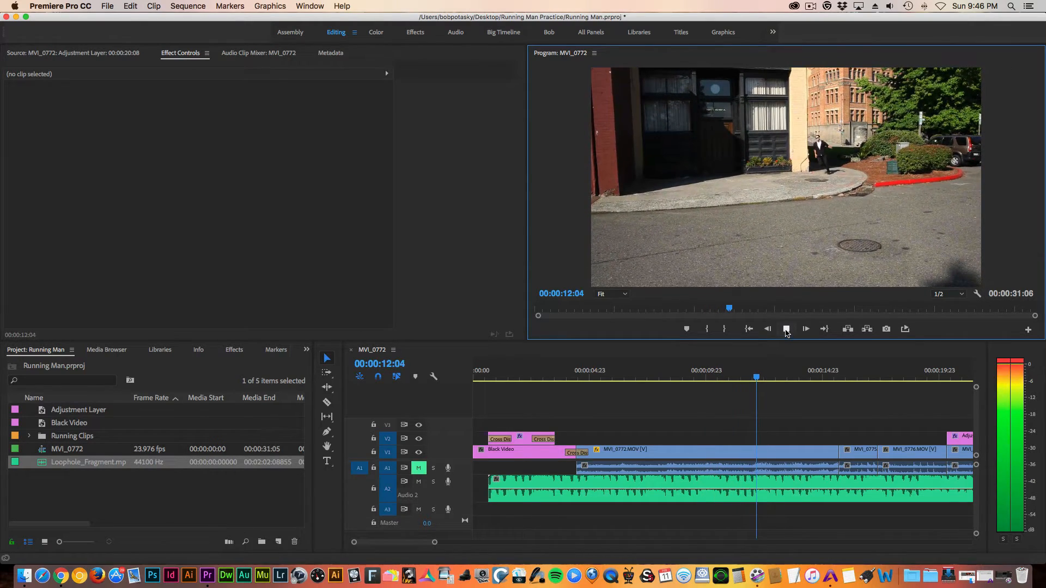
{"action": "left_click", "coordinate": [785, 330]}
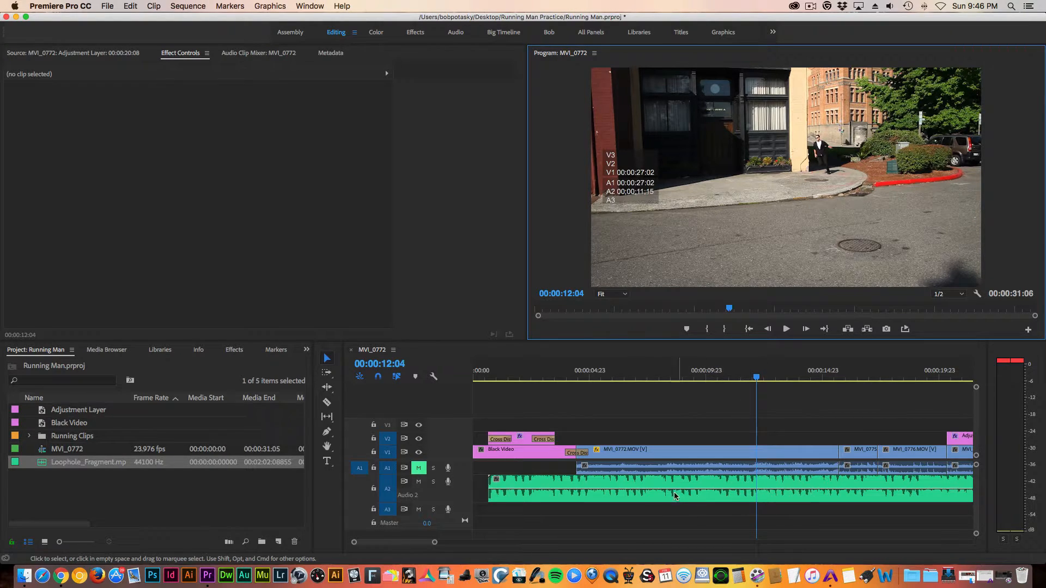
- Lower the music clip's volume to about -6.84 dB and play part of the first MVI_0772 clip to check the level
{"action": "left_click_drag", "start_coordinate": [684, 489], "coordinate": [684, 495]}
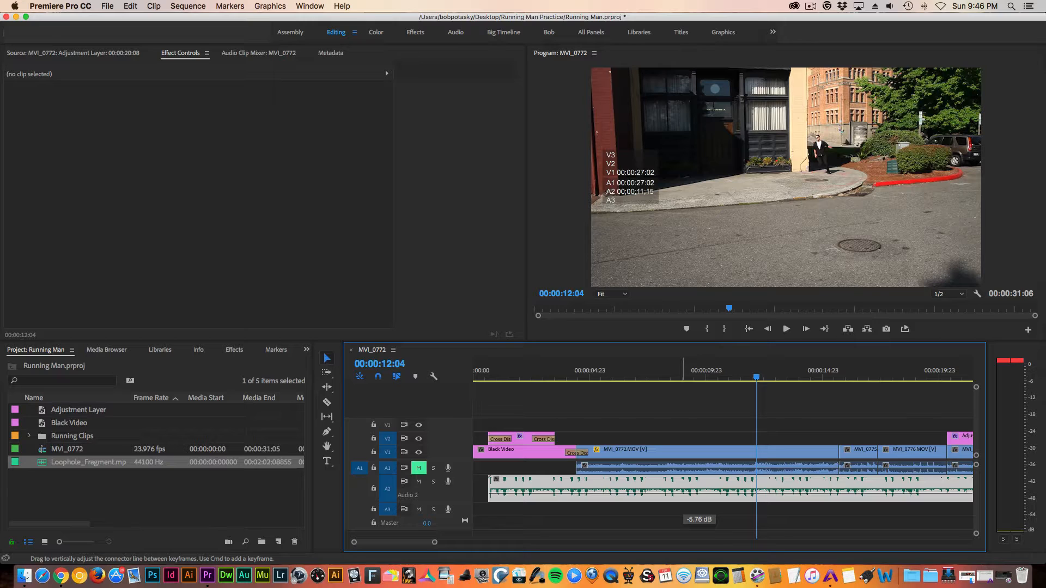
{"action": "left_click_drag", "start_coordinate": [684, 495], "coordinate": [684, 496]}
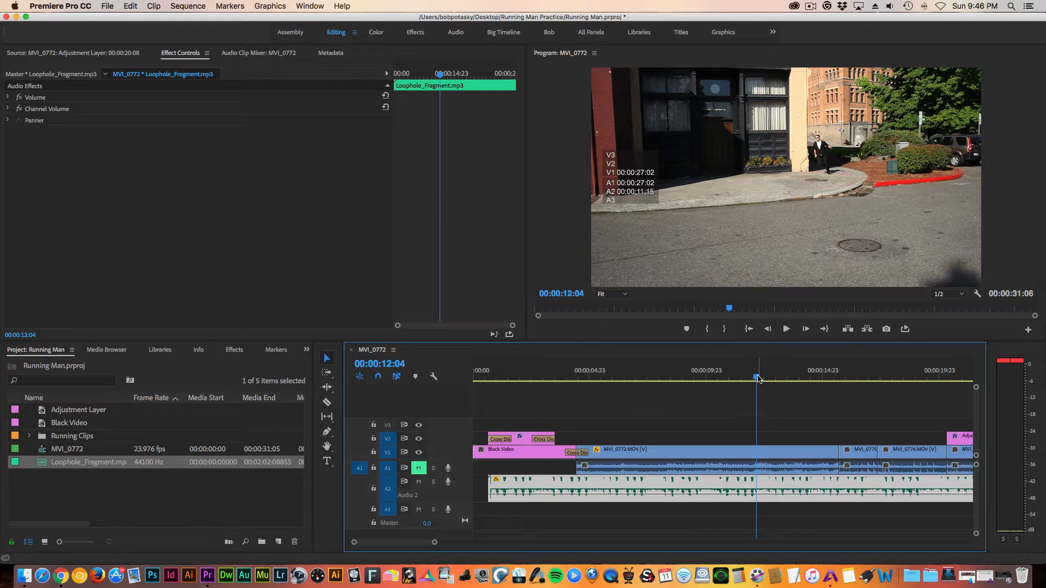
{"action": "left_click_drag", "start_coordinate": [757, 378], "coordinate": [696, 380]}
{"action": "left_click", "coordinate": [786, 330]}
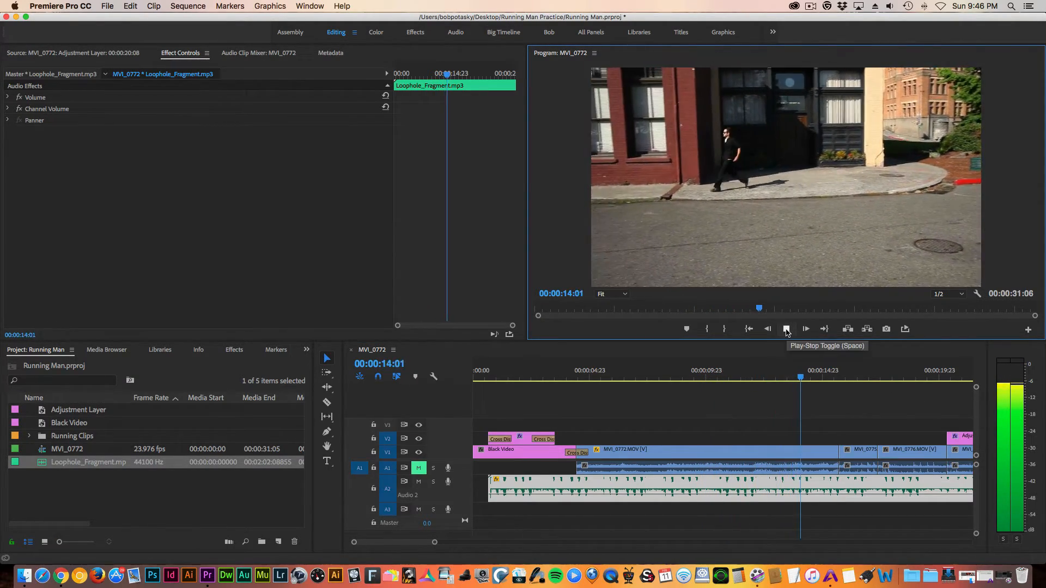
{"action": "left_click", "coordinate": [786, 330]}
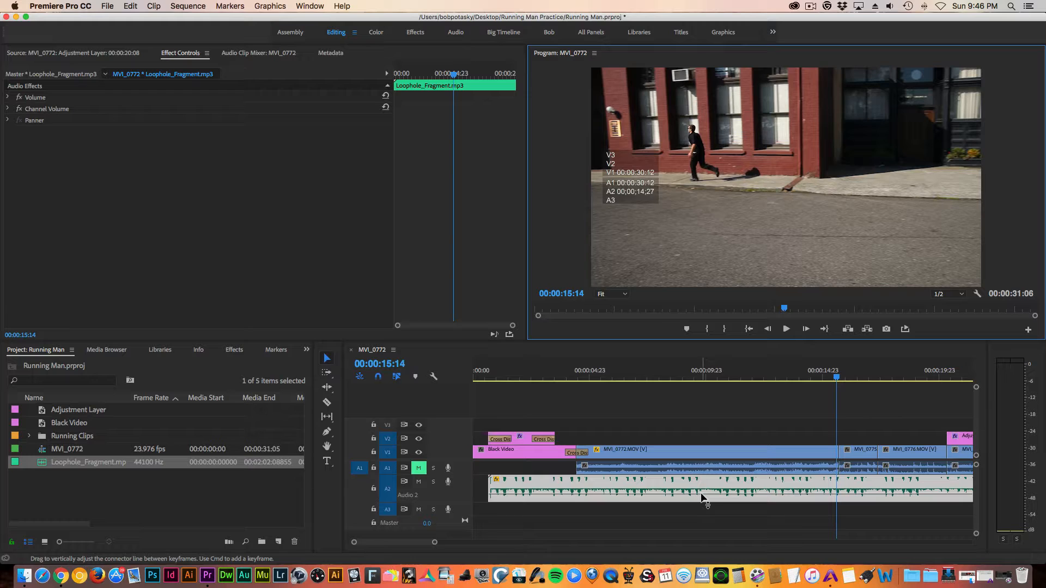
- Fade in the music with two Pen tool volume keyframes, one at the clip's start lowered to silence and one about half a second in
{"action": "mouse_move", "coordinate": [703, 497]}
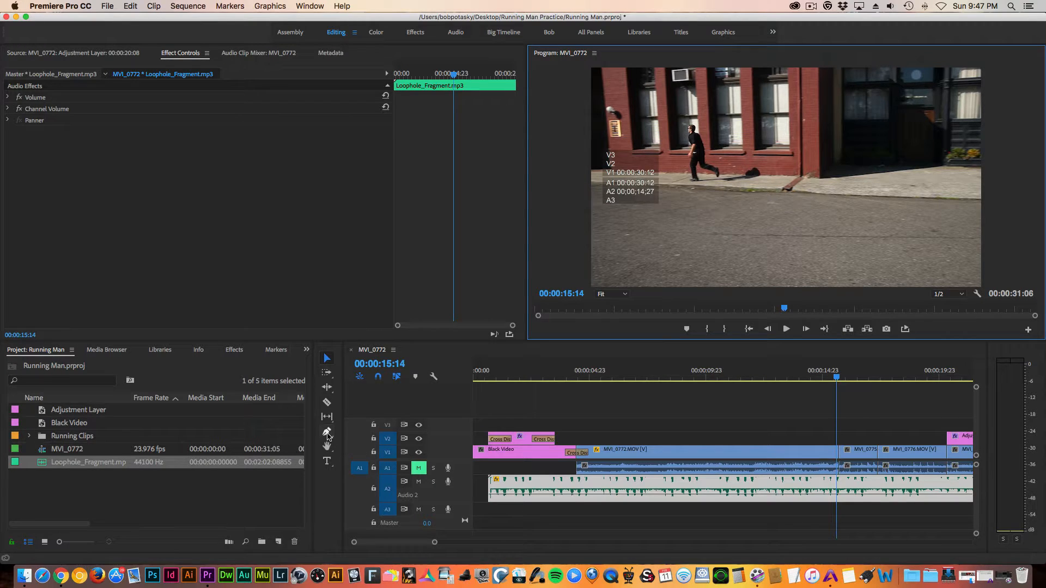
{"action": "left_click", "coordinate": [327, 432]}
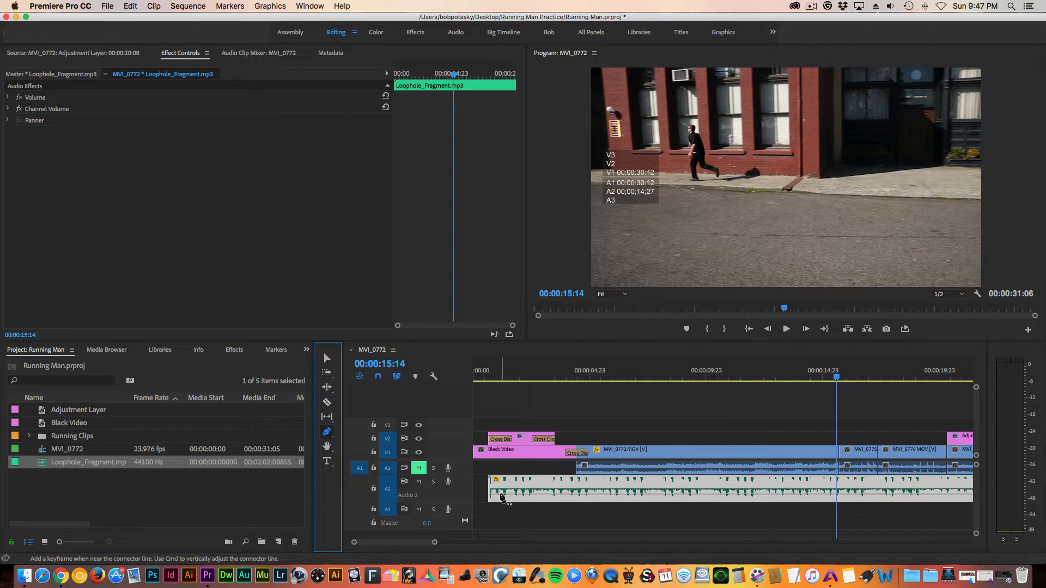
{"action": "left_click", "coordinate": [501, 494]}
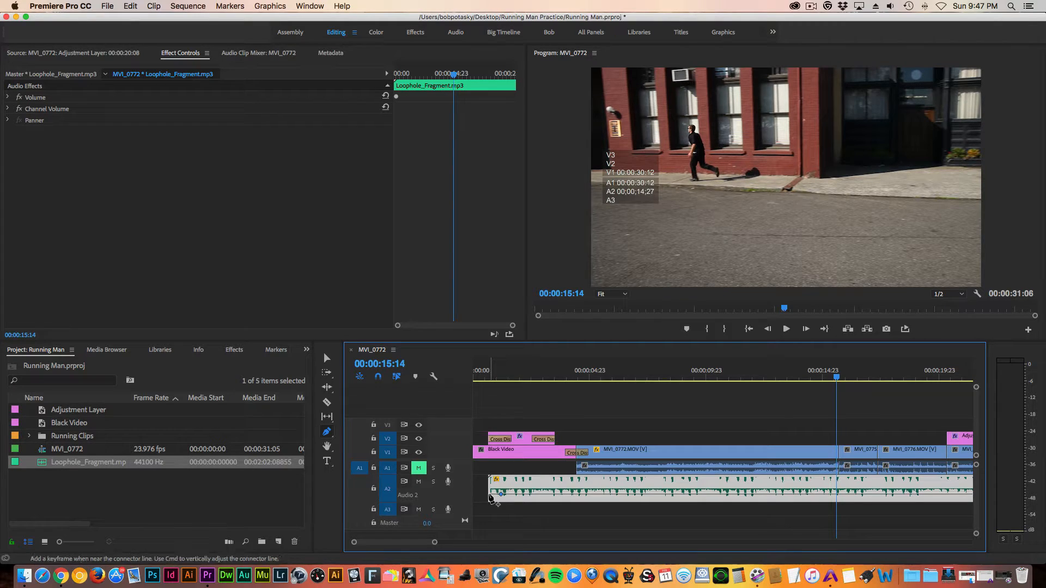
{"action": "left_click", "coordinate": [489, 496]}
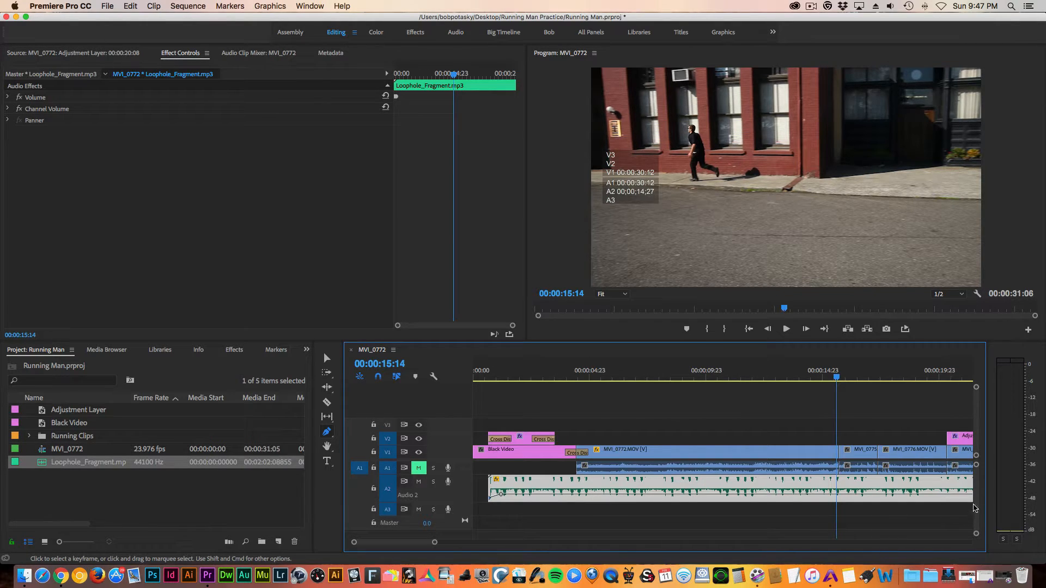
- Fade out the music near the end of the editor credit with two volume keyframes, lowering the second at 00:00:28:08 to -∞ dB
{"action": "left_click_drag", "start_coordinate": [417, 547], "coordinate": [430, 546]}
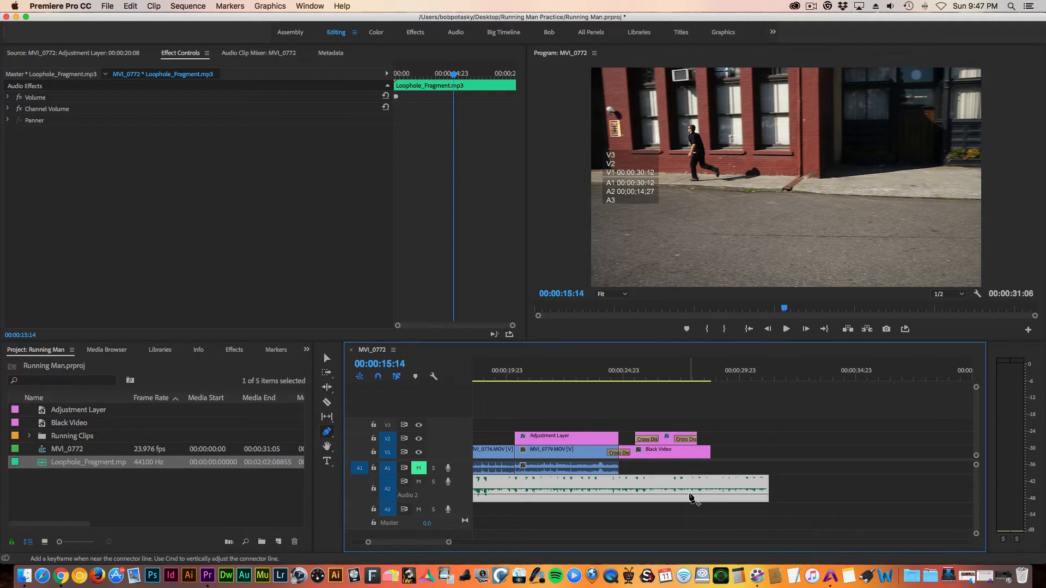
{"action": "left_click", "coordinate": [689, 494]}
{"action": "left_click", "coordinate": [700, 495]}
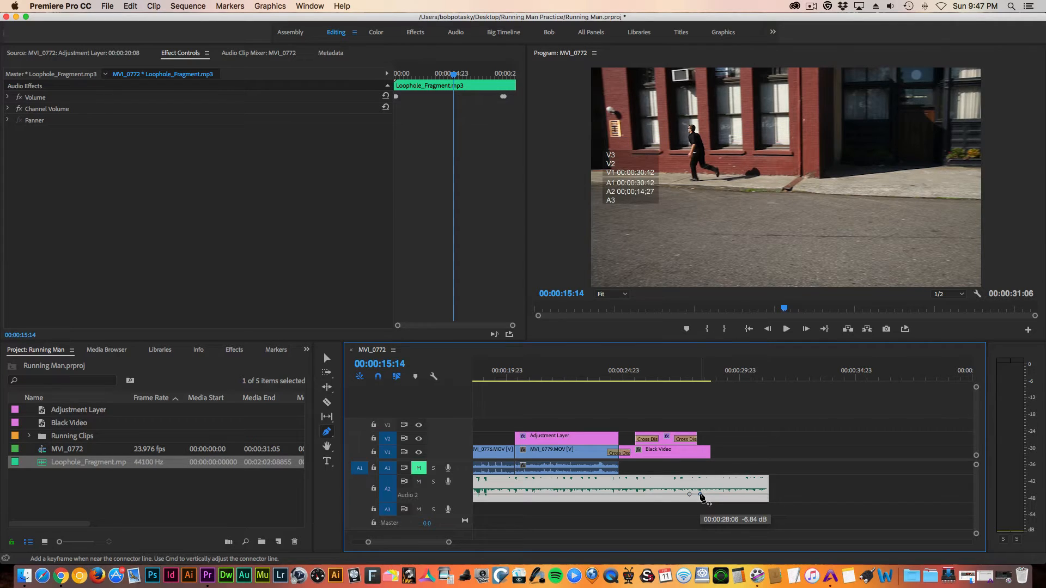
{"action": "left_click_drag", "start_coordinate": [701, 495], "coordinate": [697, 498]}
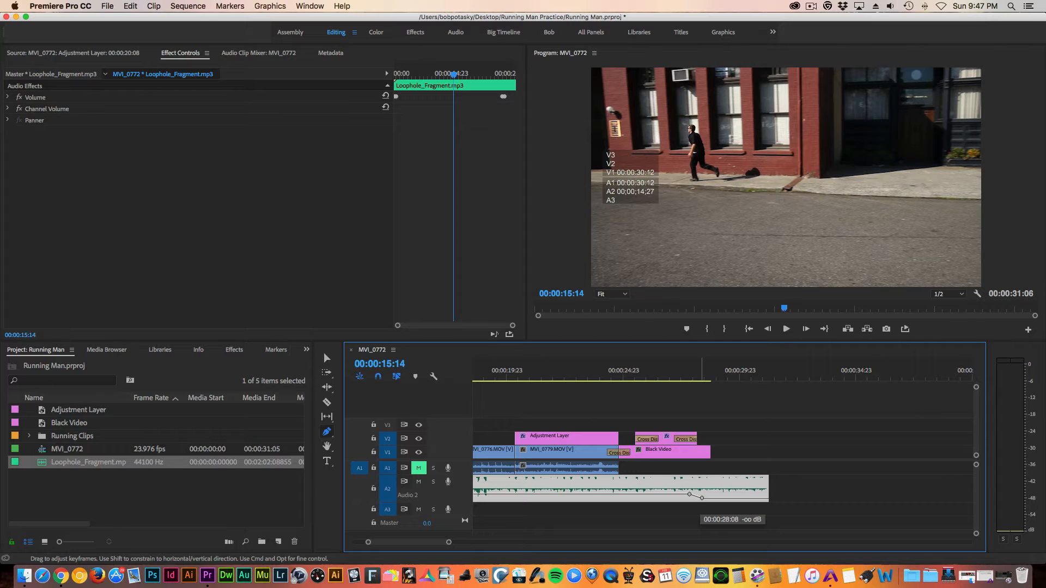
{"action": "left_click_drag", "start_coordinate": [701, 518], "coordinate": [702, 526]}
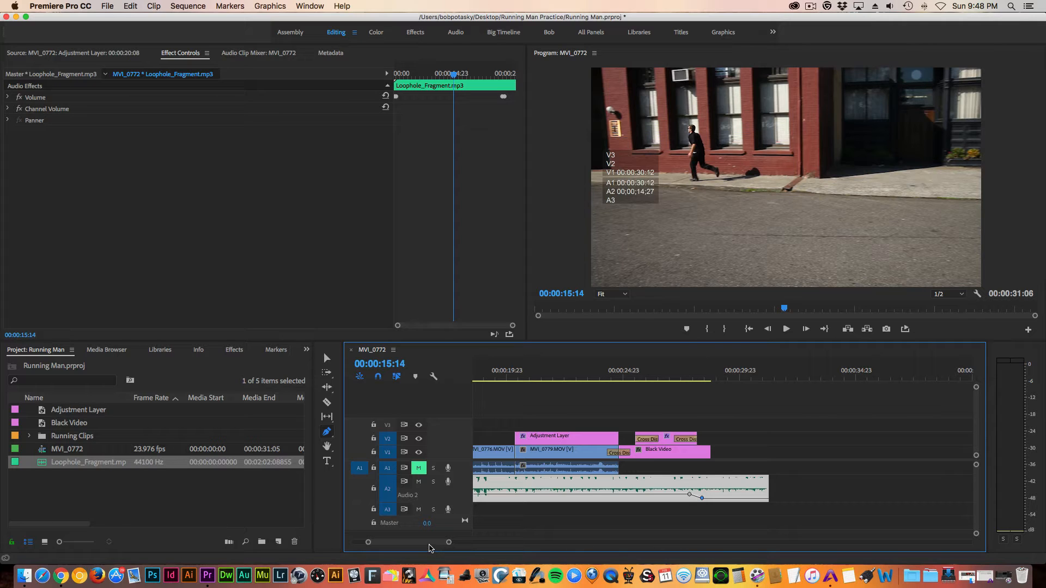
- Play the sequence from 00:00:00:08 into the first MVI_0772 clip to check the music's fade-in
{"action": "left_click_drag", "start_coordinate": [429, 548], "coordinate": [406, 547]}
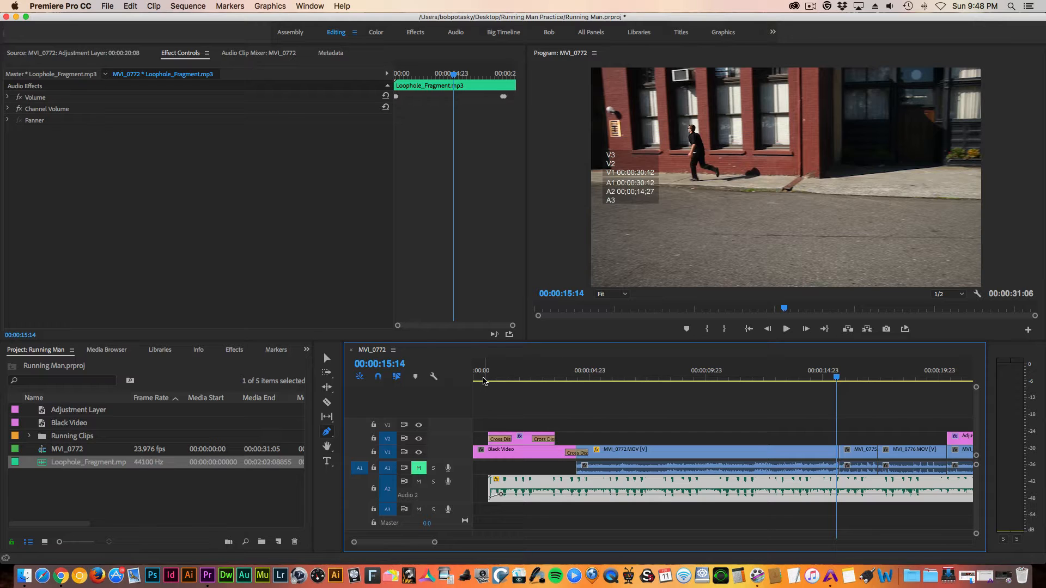
{"action": "left_click", "coordinate": [480, 377]}
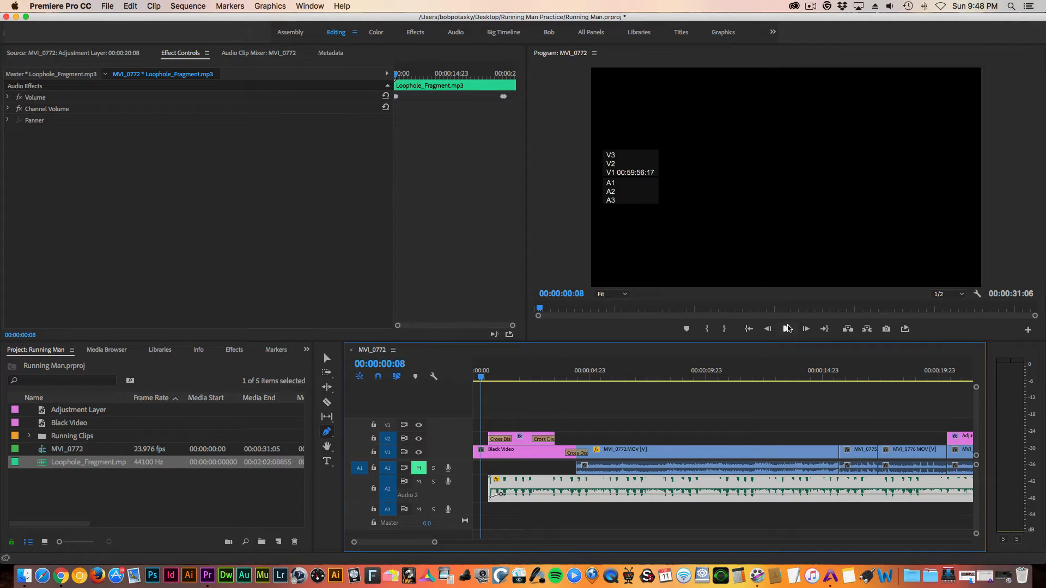
{"action": "left_click", "coordinate": [786, 329]}
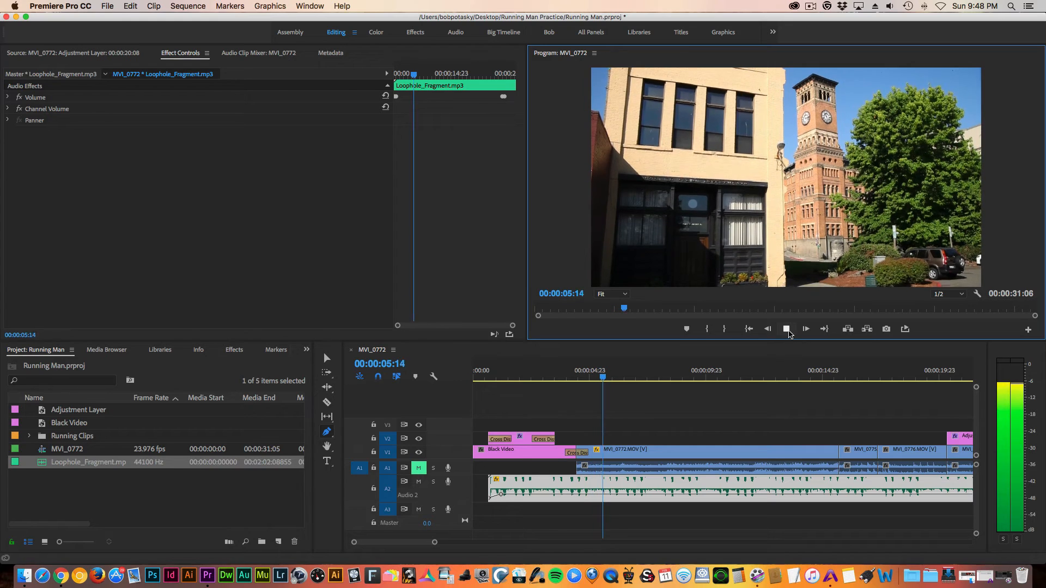
{"action": "key", "text": "space"}
- Play the ending from the editor credit at 00:00:26:10 to check the music's fade-out, and save the project
{"action": "left_click_drag", "start_coordinate": [416, 542], "coordinate": [428, 551]}
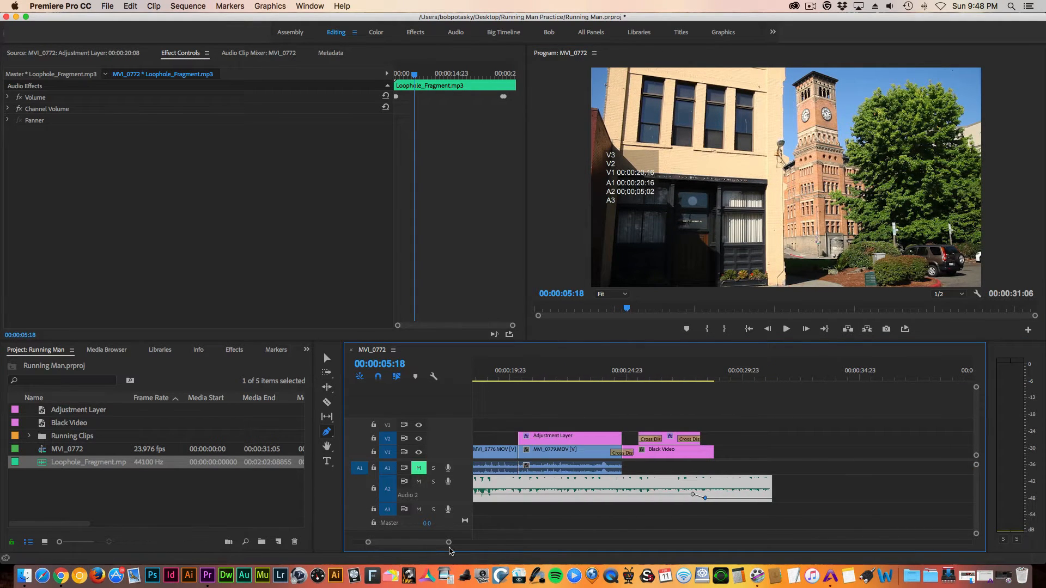
{"action": "left_click", "coordinate": [661, 378]}
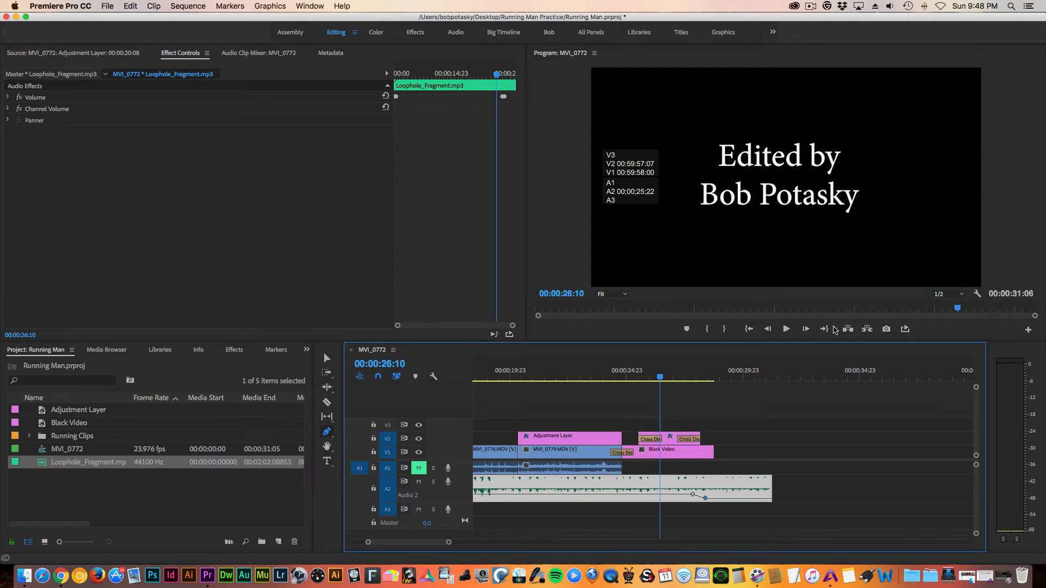
{"action": "left_click", "coordinate": [788, 330]}
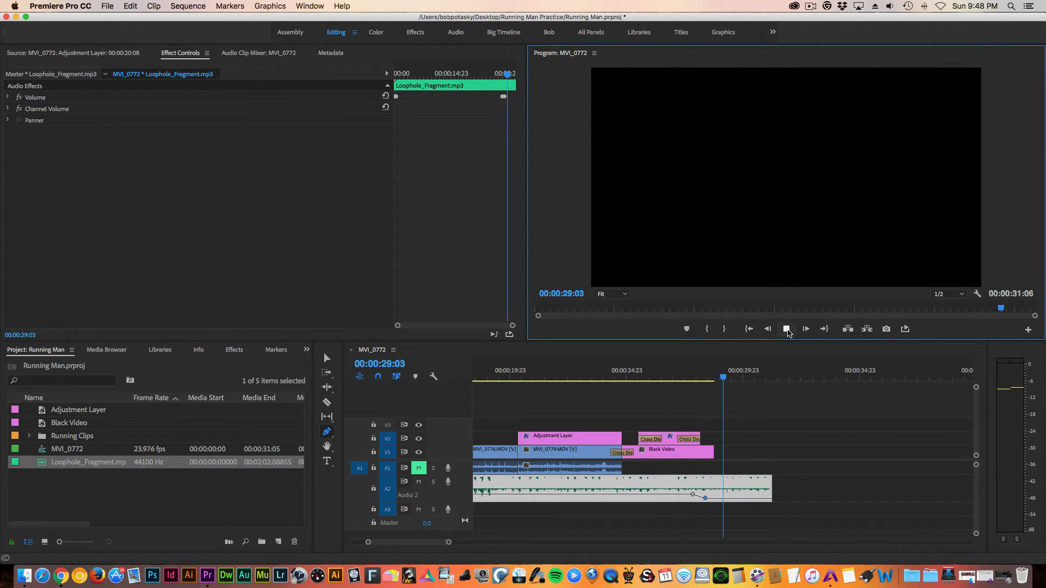
{"action": "left_click", "coordinate": [787, 330]}
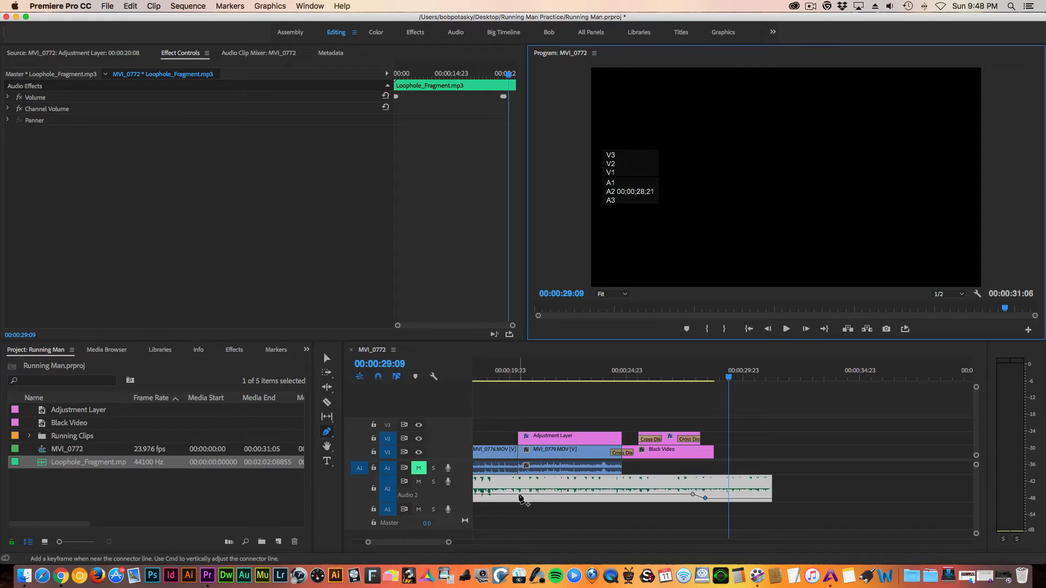
{"action": "key", "text": "super+s"}
- Try dipping the music's volume beneath the MVI_0779 clip with four keyframes, lowering the middle two
{"action": "left_click", "coordinate": [492, 494]}
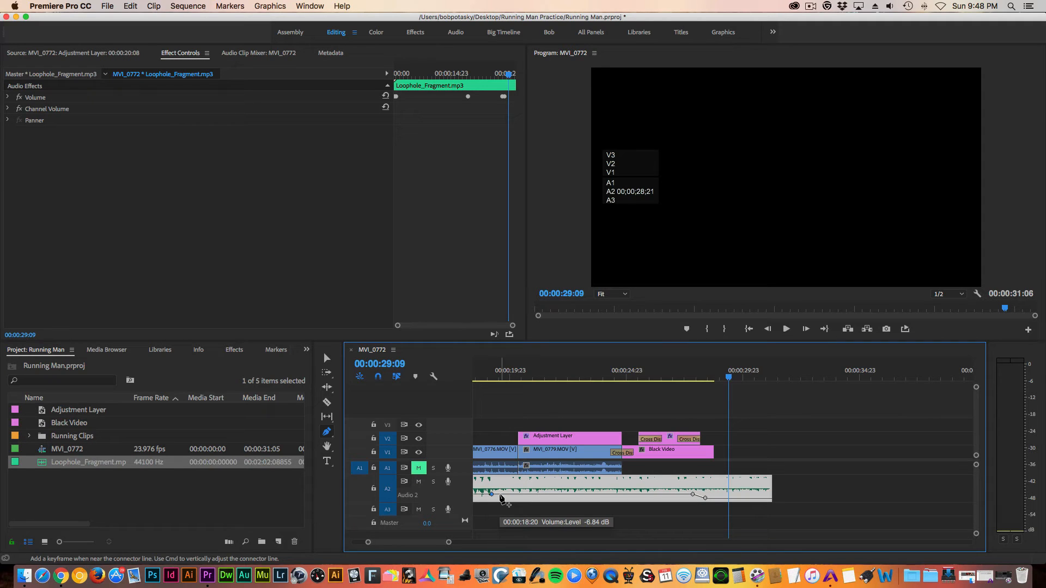
{"action": "left_click", "coordinate": [500, 496]}
{"action": "left_click_drag", "start_coordinate": [500, 495], "coordinate": [500, 501]}
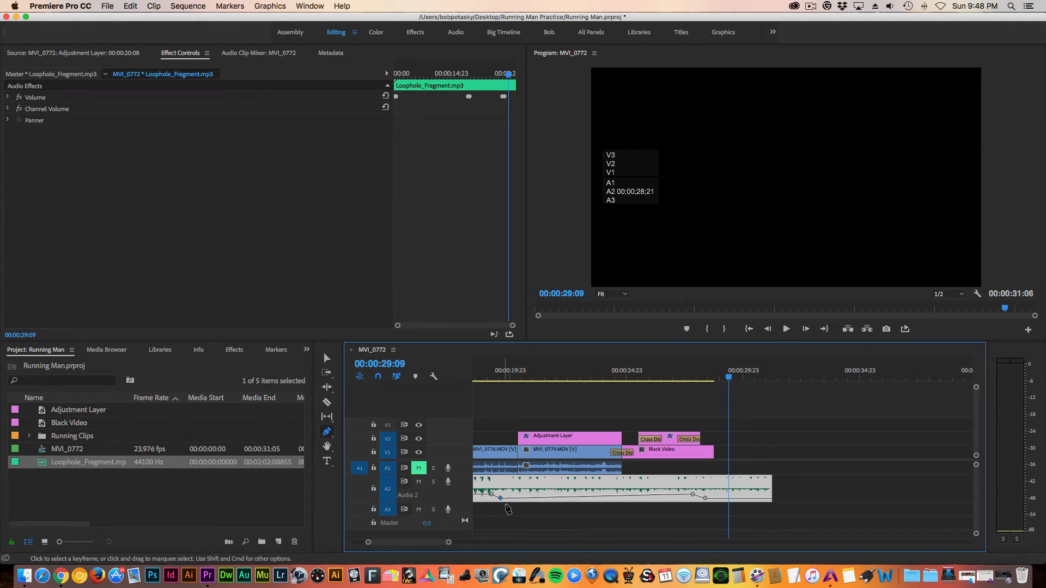
{"action": "left_click", "coordinate": [579, 496]}
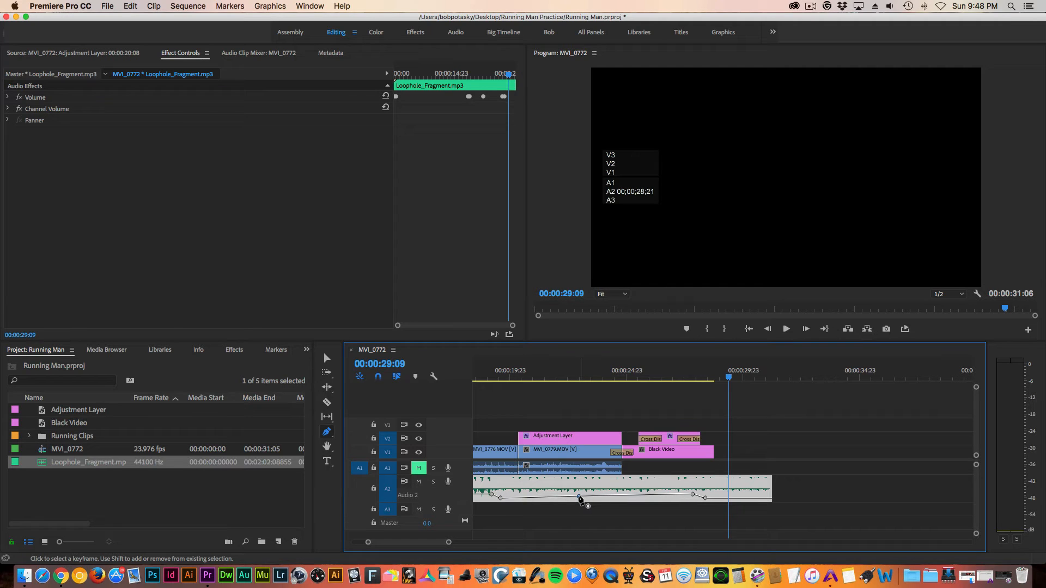
{"action": "left_click_drag", "start_coordinate": [579, 497], "coordinate": [592, 493]}
{"action": "left_click", "coordinate": [594, 498]}
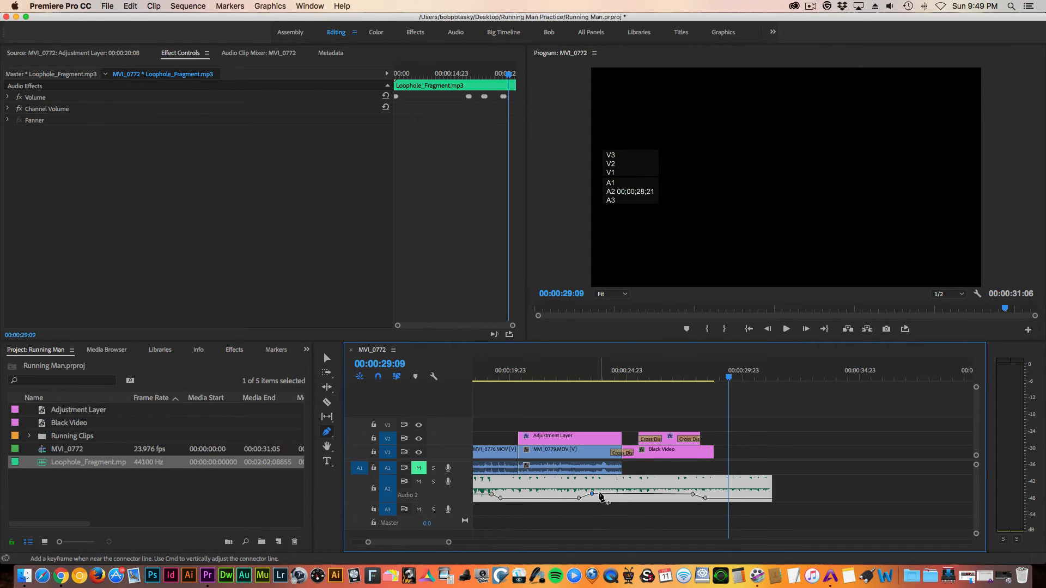
- Undo the volume keyframes that dip the music beneath the MVI_0779 clip
{"action": "key", "text": "super+z"}
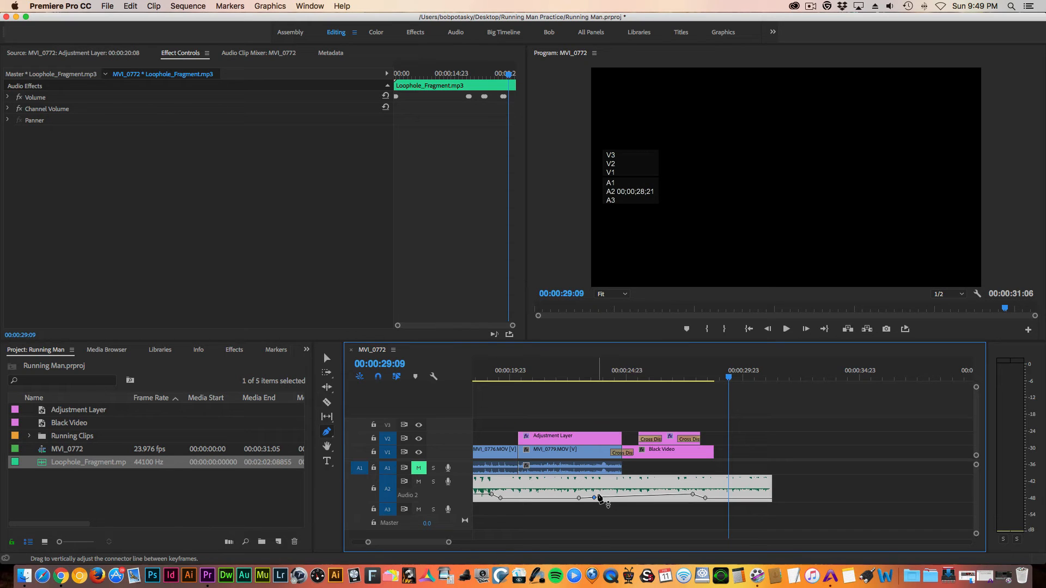
{"action": "key", "text": "super+z"}
{"action": "key", "text": "super+z"}
{"action": "key", "text": "super+z"}
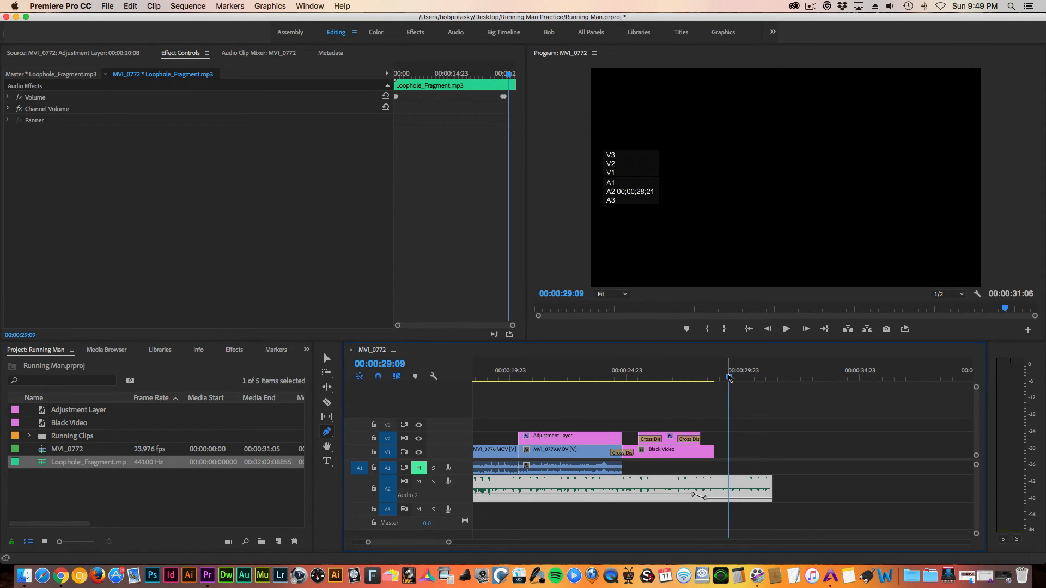
- Review the opening title and its transition into the footage, and scrub from 00:00:19:21 to the closing Black Video
{"action": "left_click_drag", "start_coordinate": [429, 545], "coordinate": [415, 546]}
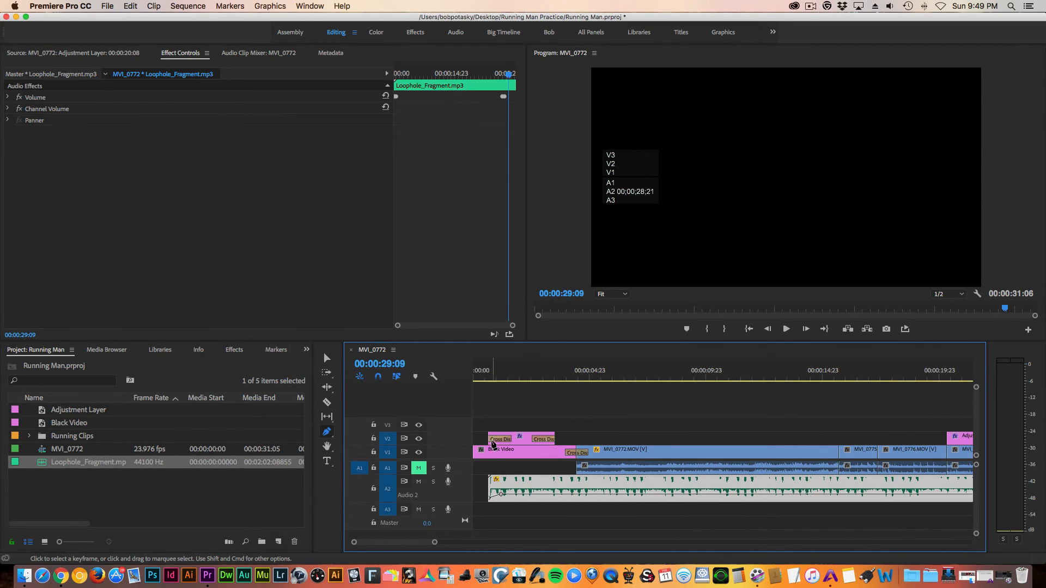
{"action": "left_click", "coordinate": [519, 378]}
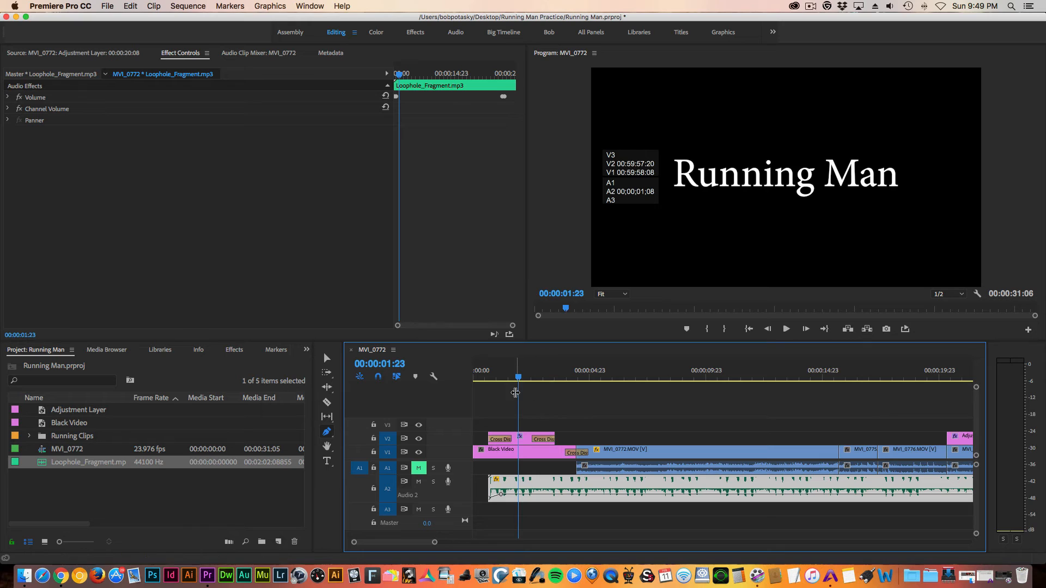
{"action": "left_click", "coordinate": [560, 378]}
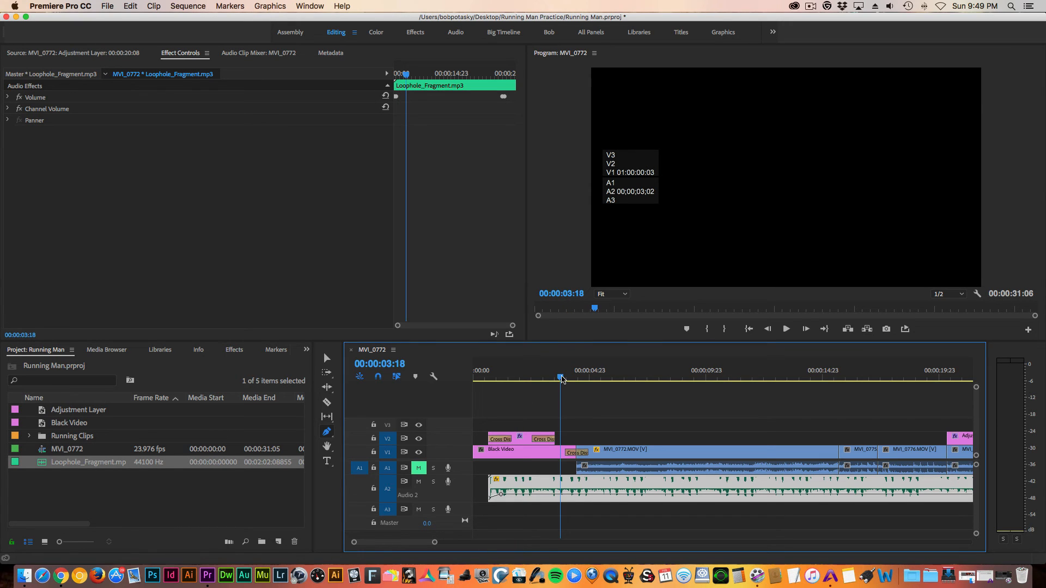
{"action": "left_click_drag", "start_coordinate": [561, 378], "coordinate": [593, 382]}
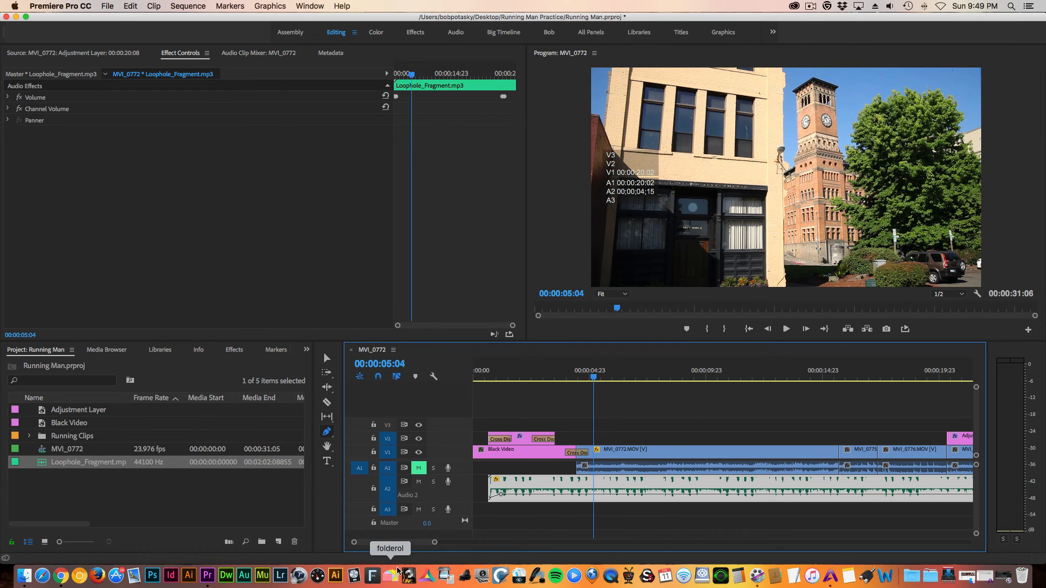
{"action": "left_click_drag", "start_coordinate": [408, 544], "coordinate": [419, 544]}
{"action": "left_click", "coordinate": [570, 374]}
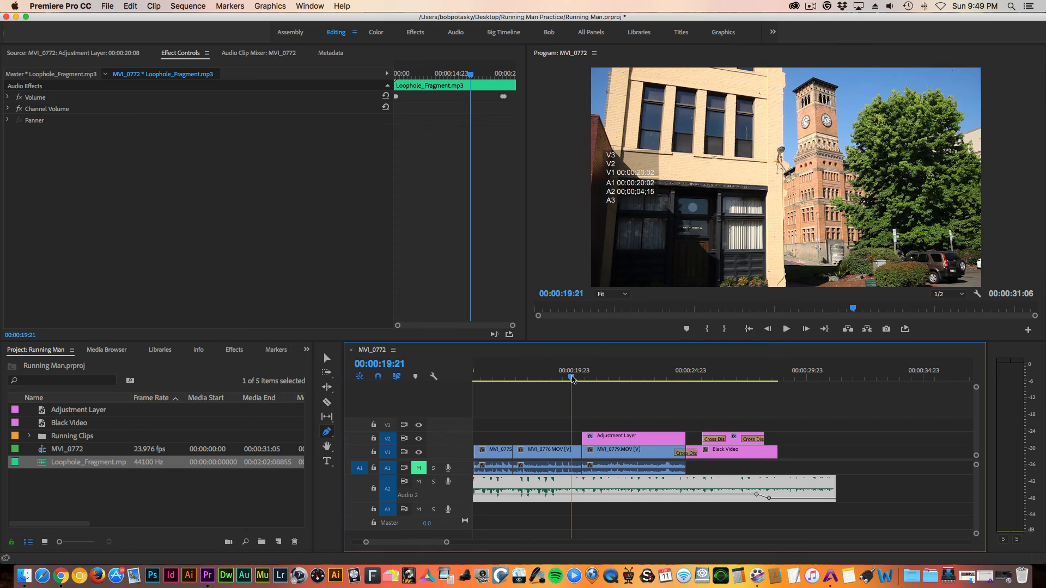
{"action": "left_click_drag", "start_coordinate": [572, 376], "coordinate": [774, 387]}
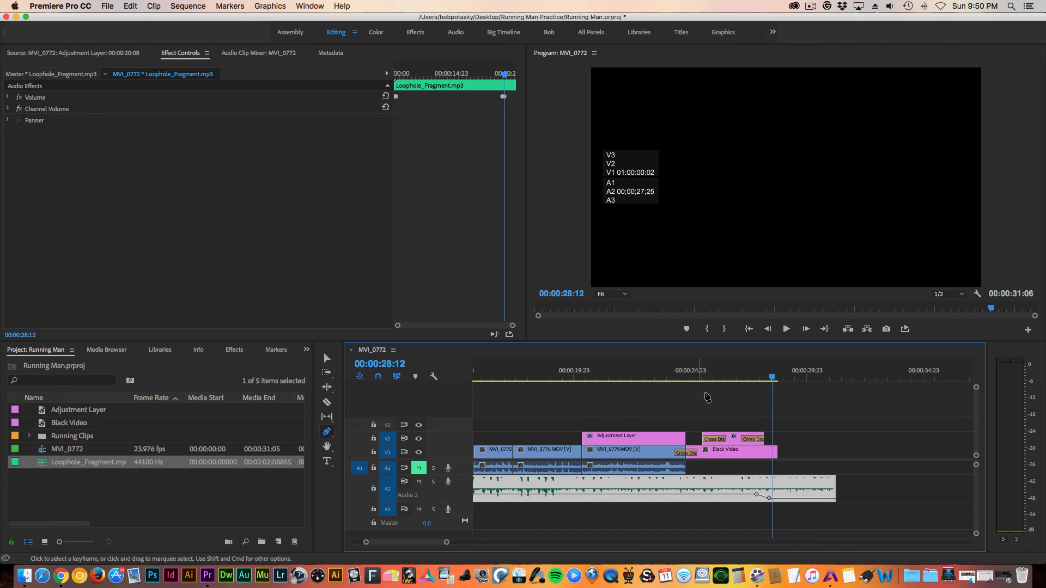
{"action": "left_click", "coordinate": [810, 7]}
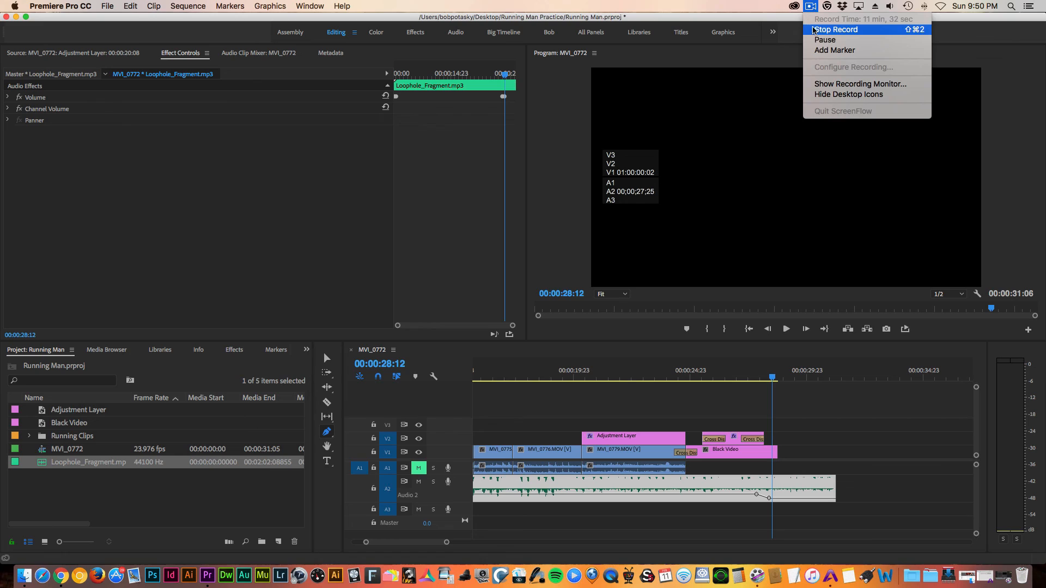